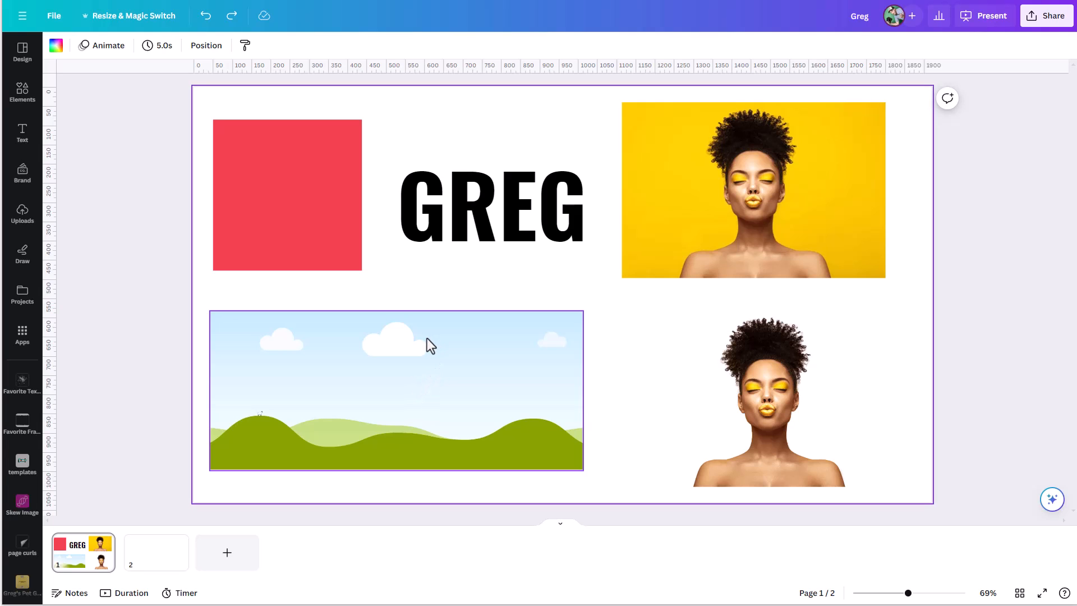
# Add a solid border with a weight of 13 to the red square.
pyautogui.click(304, 247)
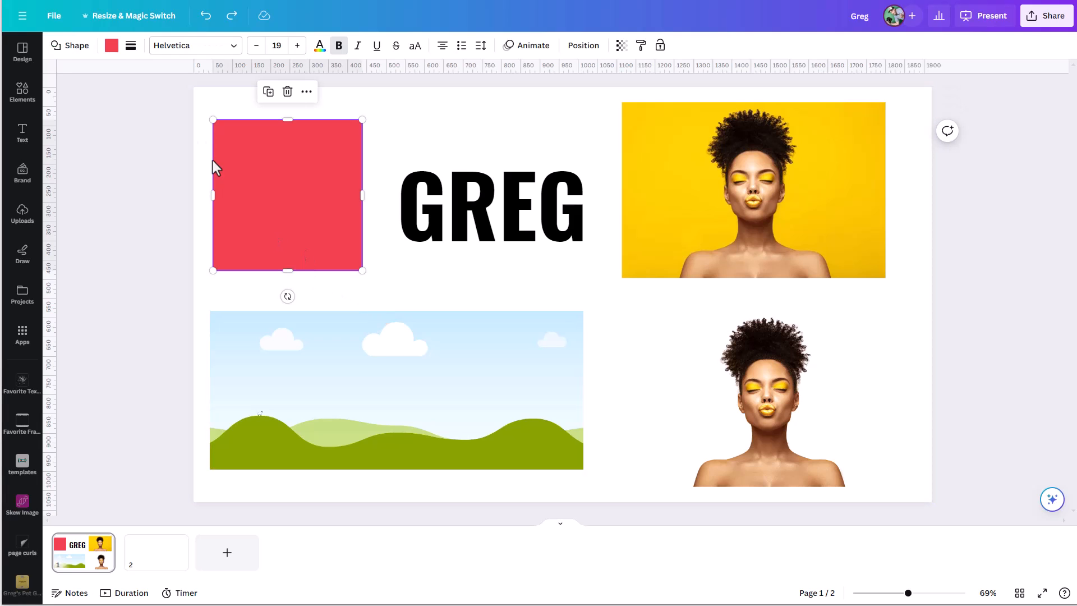
pyautogui.click(131, 46)
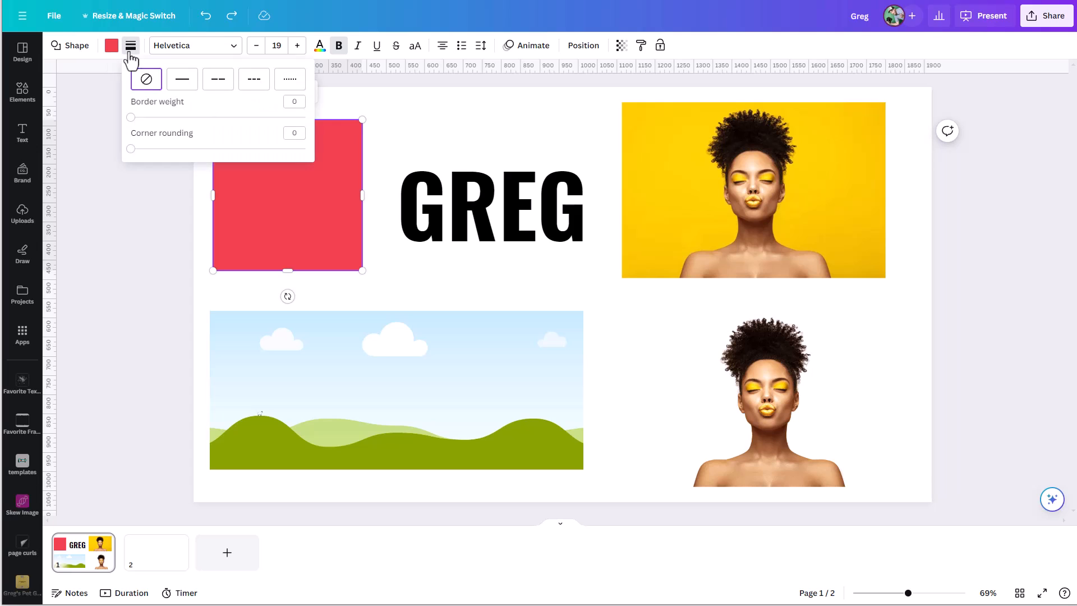
pyautogui.moveTo(147, 117)
pyautogui.mouseDown()
pyautogui.moveTo(169, 117)
pyautogui.moveTo(129, 117)
pyautogui.moveTo(185, 117)
pyautogui.moveTo(131, 118)
pyautogui.mouseUp()
pyautogui.moveTo(130, 117); pyautogui.dragTo(154, 118)
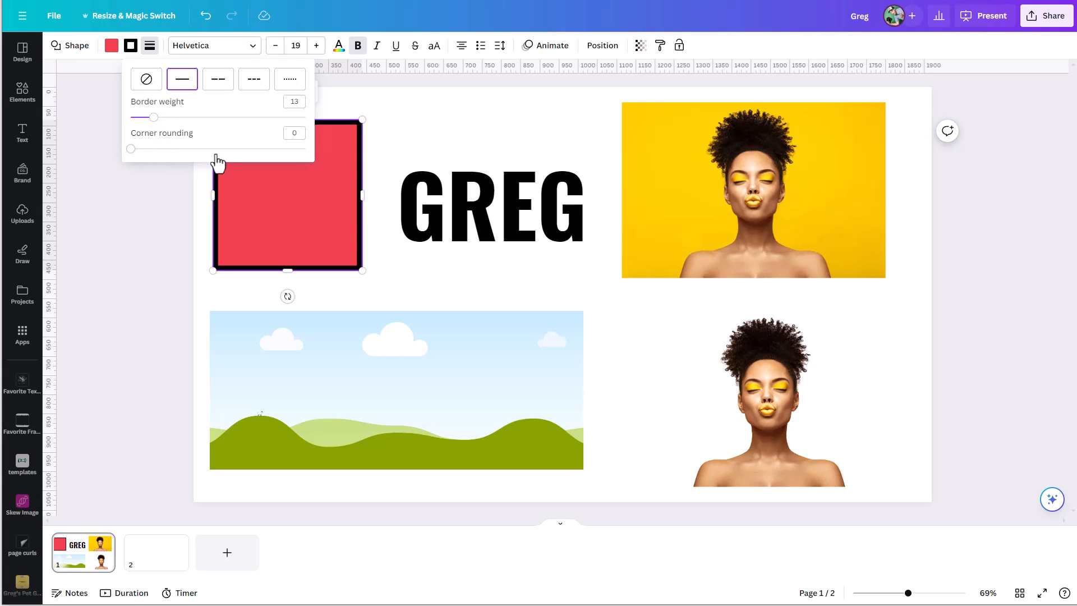
# Set the red square's corner rounding to 36 and change its border style to dotted.
pyautogui.moveTo(130, 149); pyautogui.dragTo(193, 149)
pyautogui.click(213, 85)
pyautogui.click(247, 84)
pyautogui.click(283, 88)
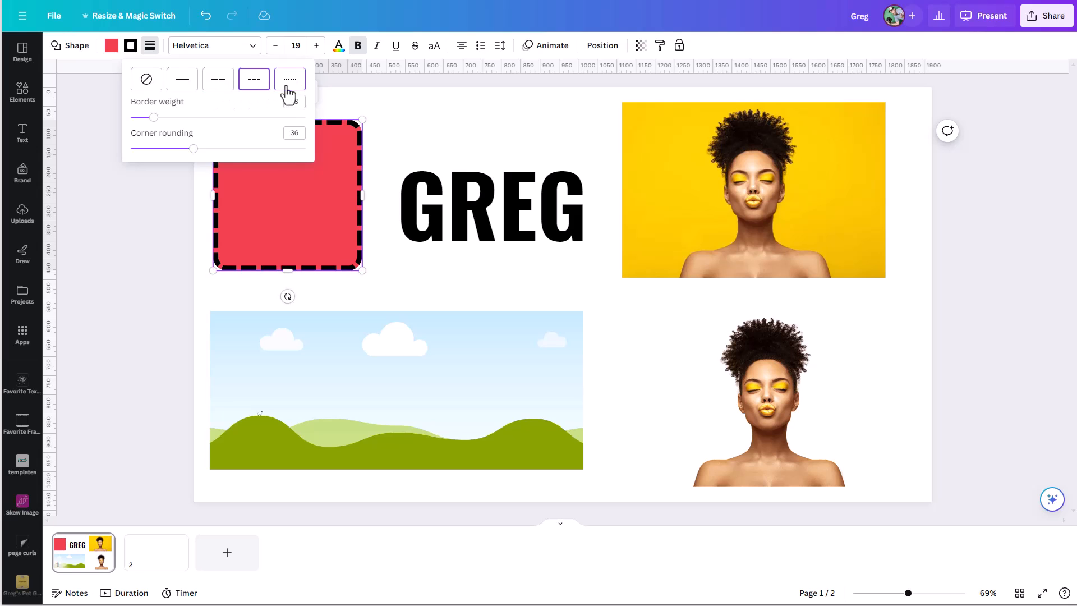
pyautogui.click(366, 98)
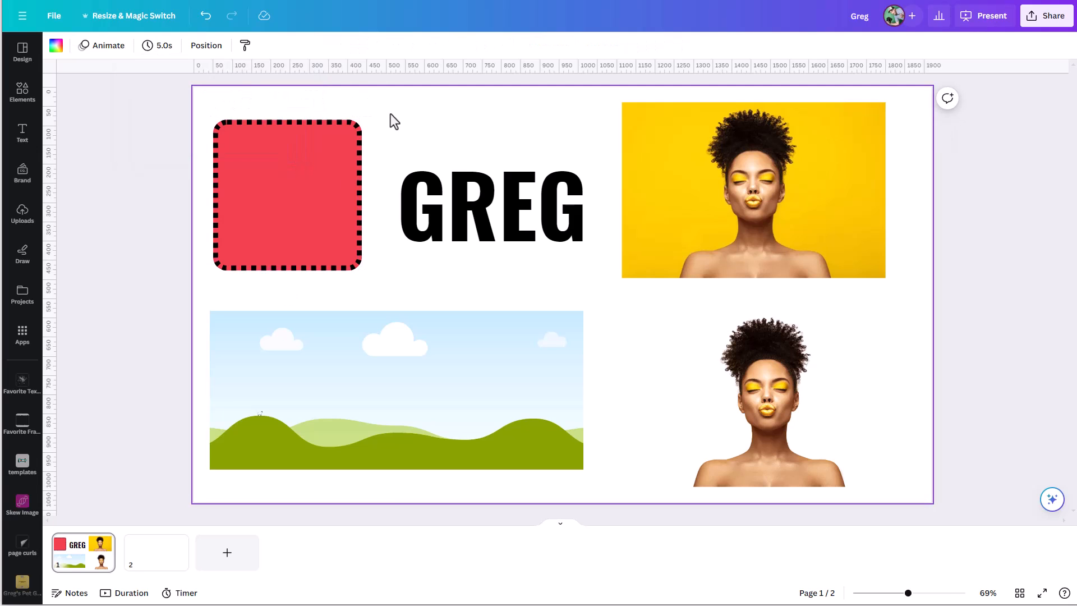
# Give the yellow-background photo a solid border with weight 23 and corner rounding 63.
pyautogui.click(767, 207)
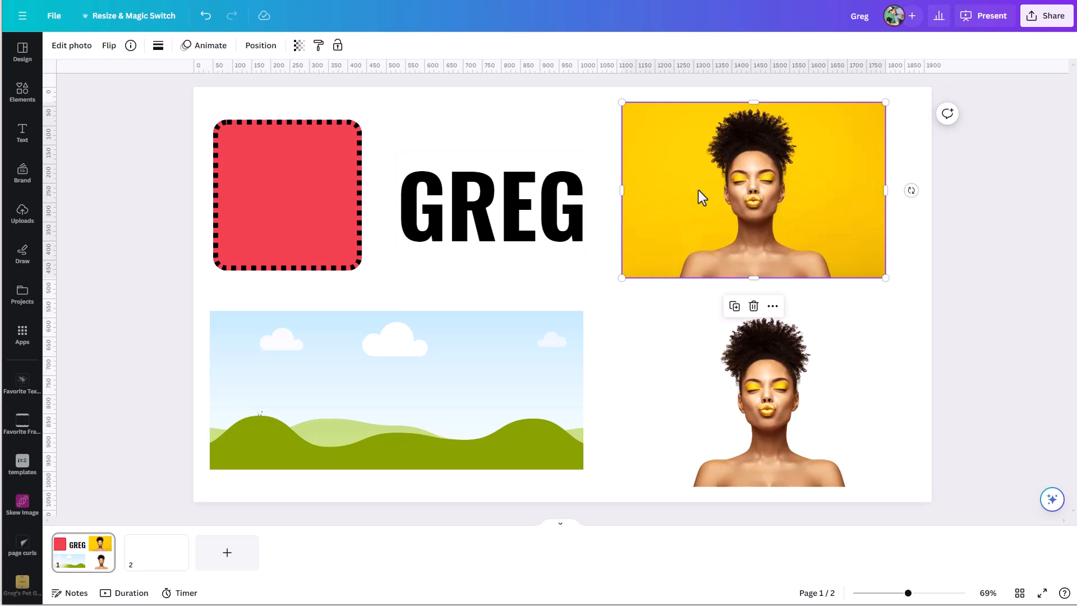
pyautogui.click(159, 48)
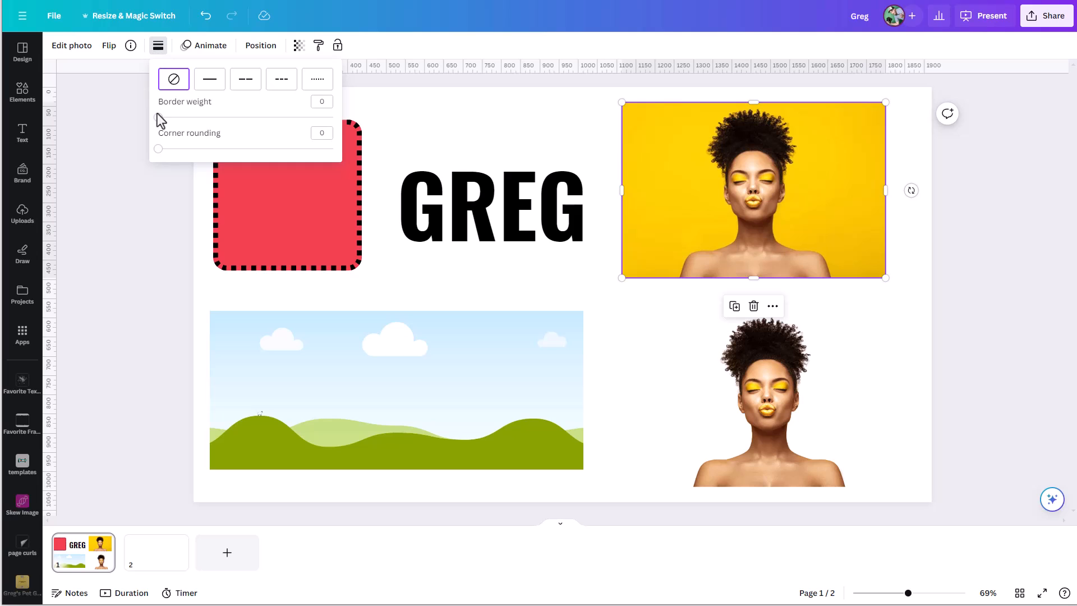
pyautogui.moveTo(169, 118); pyautogui.dragTo(199, 117)
pyautogui.moveTo(158, 149); pyautogui.dragTo(268, 148)
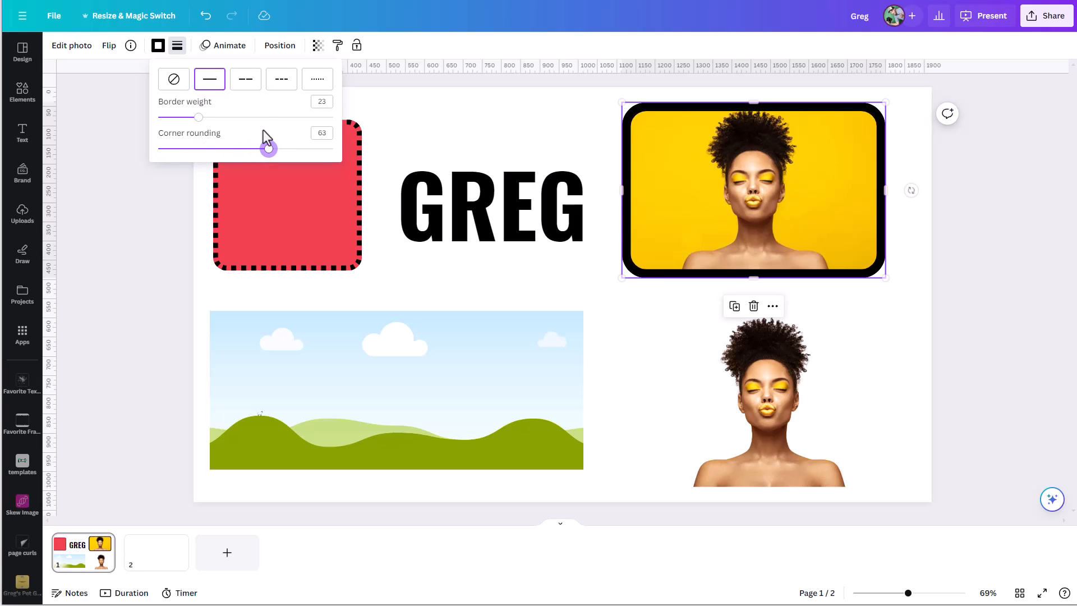
pyautogui.click(247, 84)
pyautogui.click(281, 85)
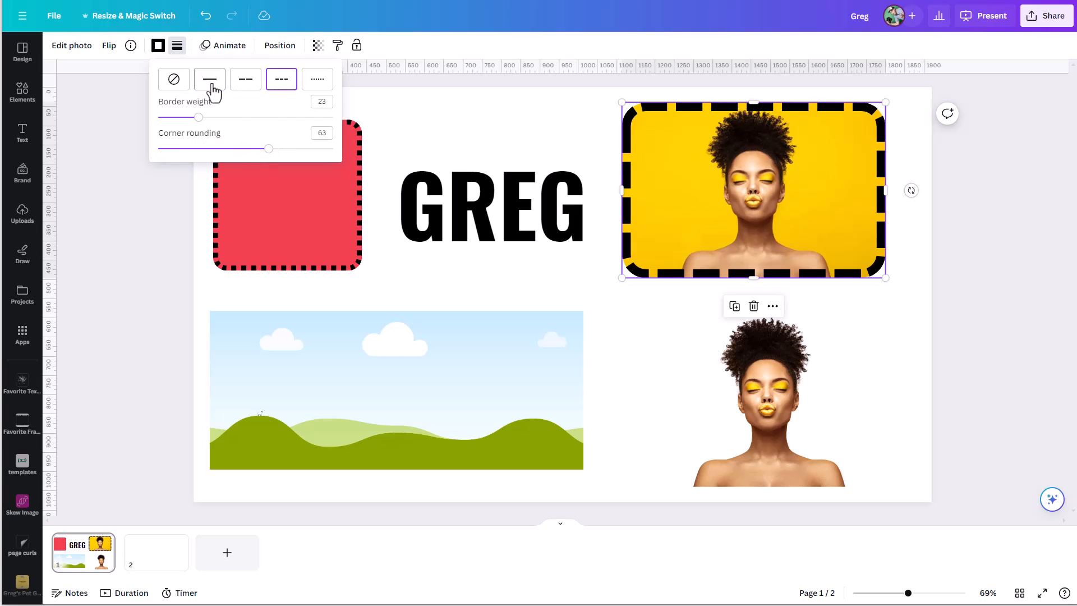
pyautogui.click(211, 84)
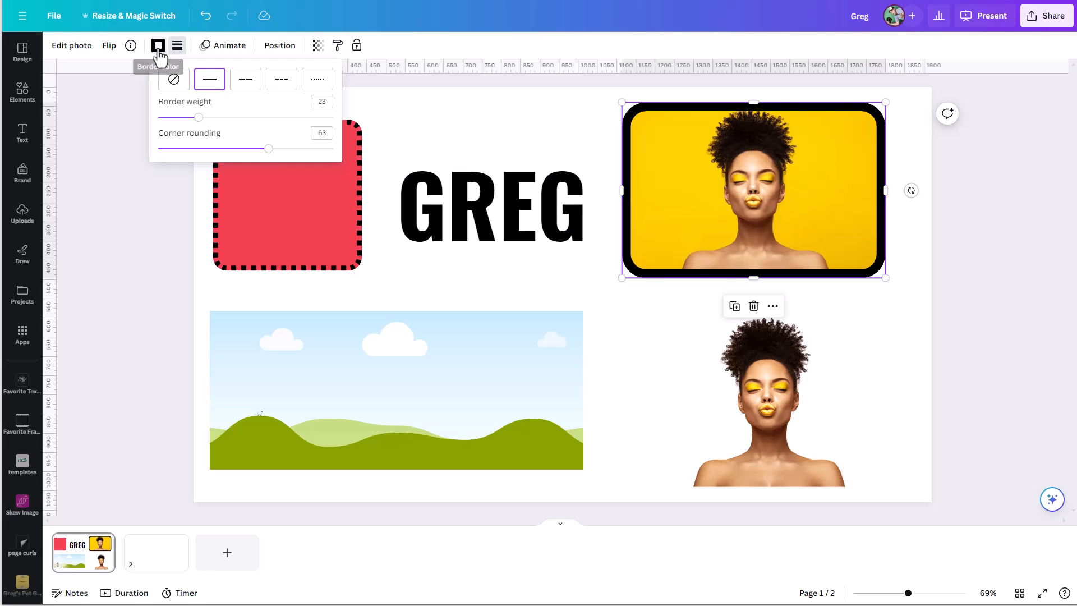
# Change the photo's border color to the green brand color.
pyautogui.click(158, 47)
pyautogui.click(156, 113)
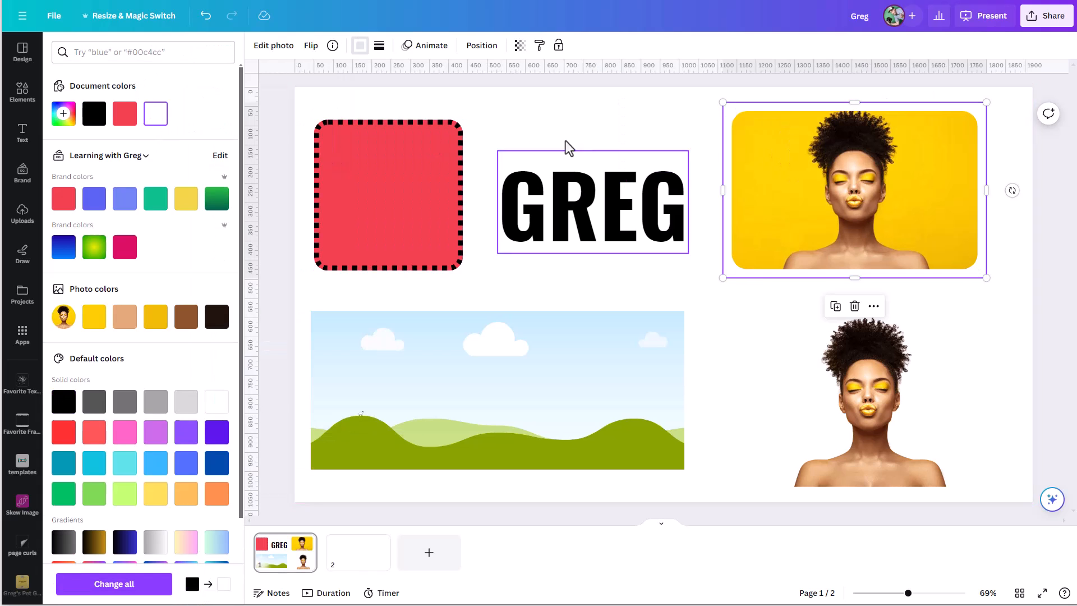
pyautogui.click(156, 198)
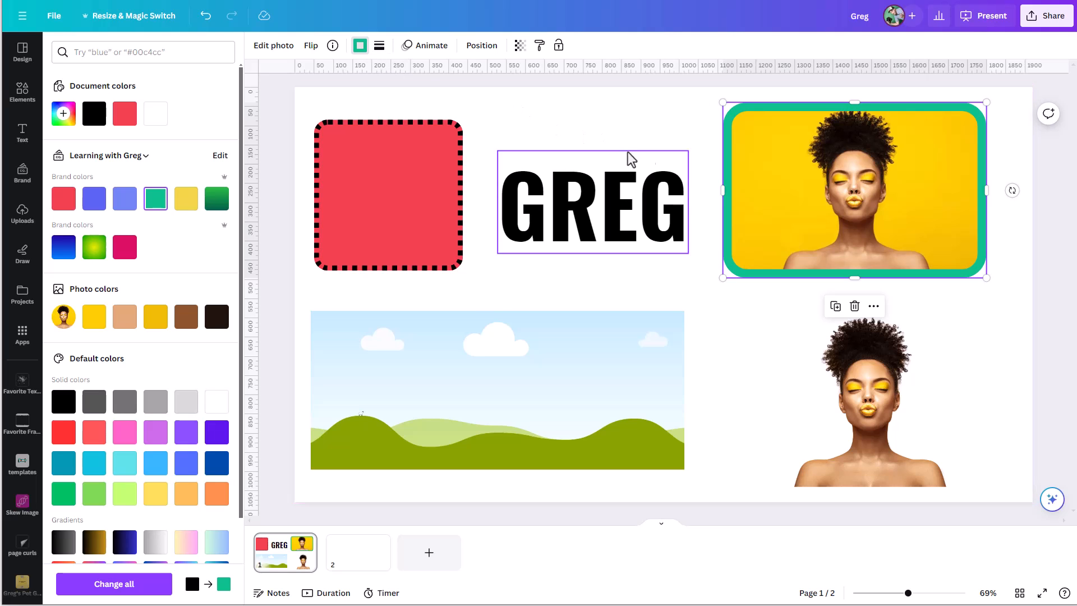
# Give the landscape frame a short-dashed border with weight 21 and corner rounding 19.
pyautogui.click(561, 365)
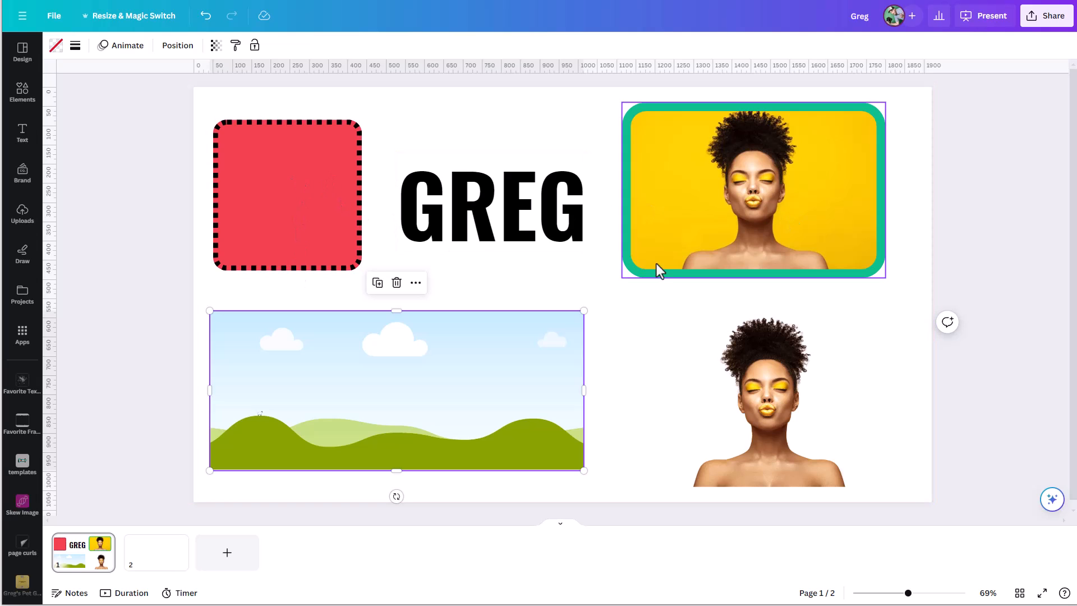
pyautogui.click(75, 45)
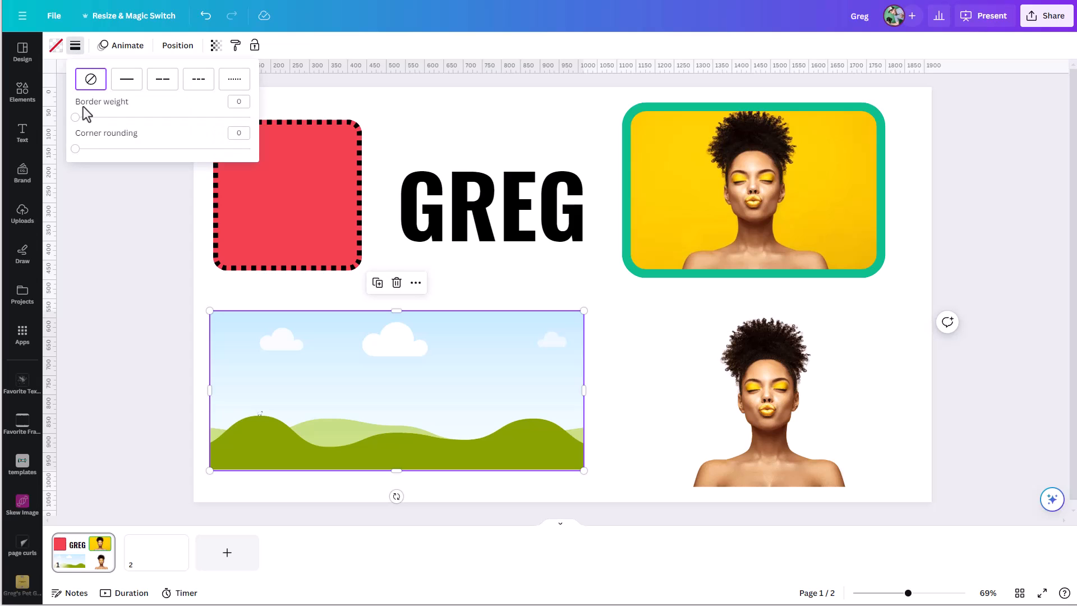
pyautogui.moveTo(87, 118); pyautogui.dragTo(108, 149)
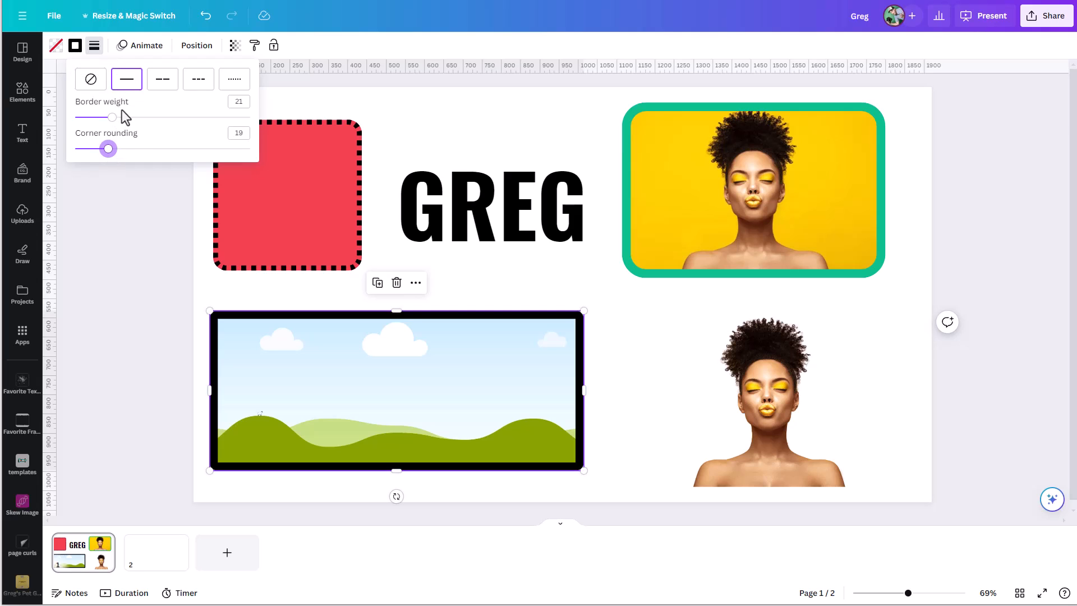
pyautogui.click(161, 83)
pyautogui.click(196, 84)
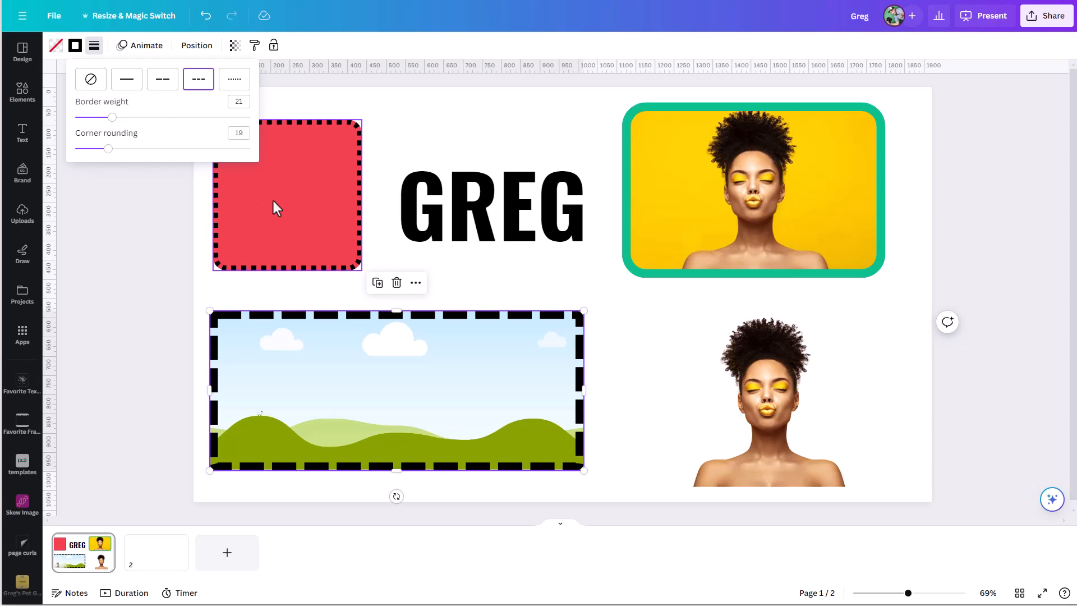
# Apply the Outline effect to the large black heading text with a thickness of 135.
pyautogui.click(458, 215)
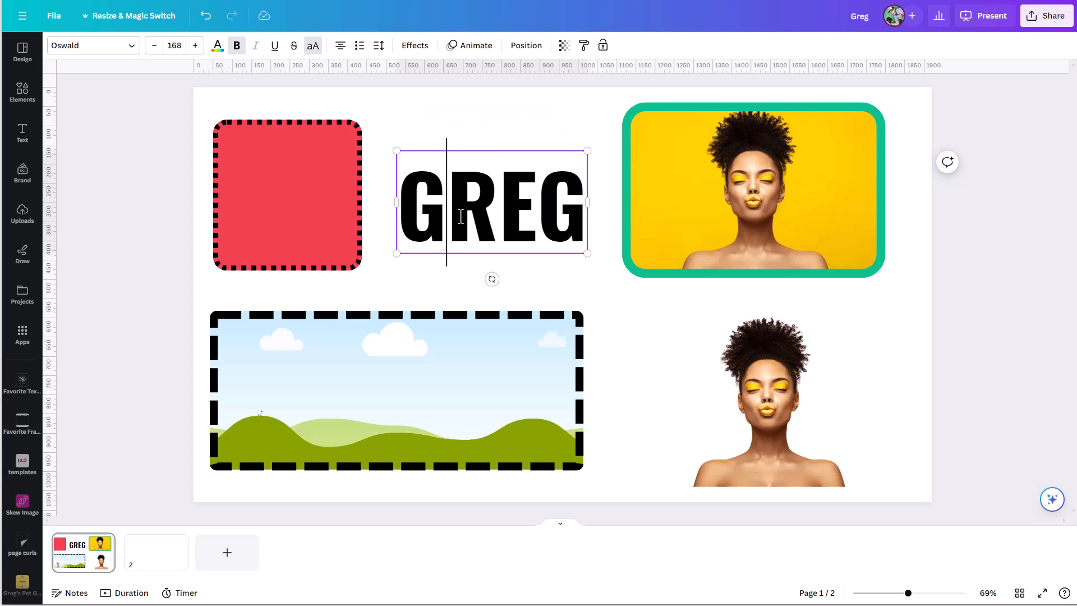
pyautogui.click(472, 146)
pyautogui.click(447, 175)
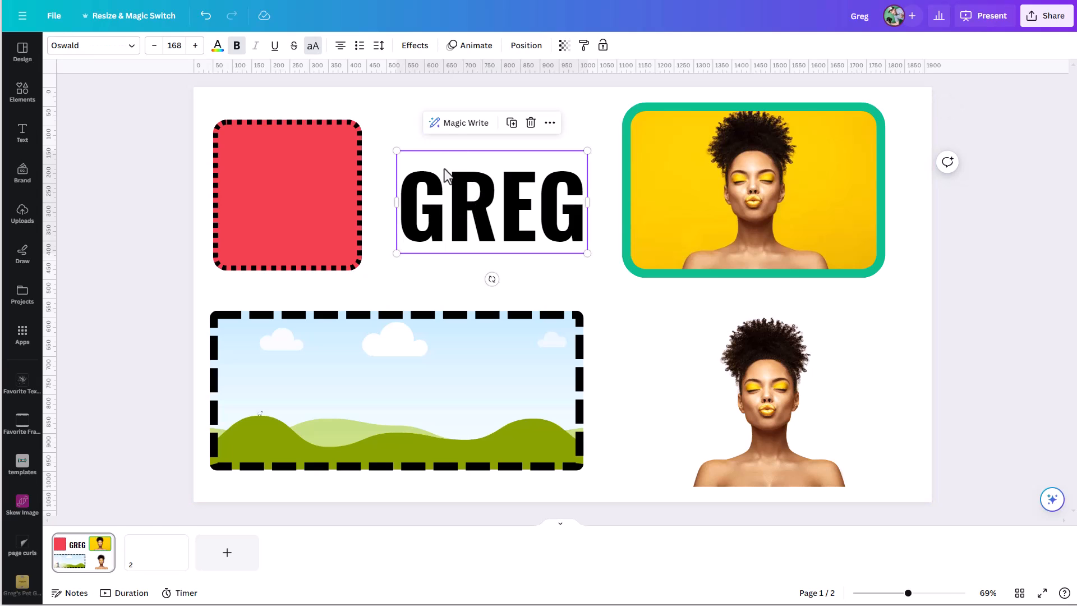
pyautogui.click(419, 48)
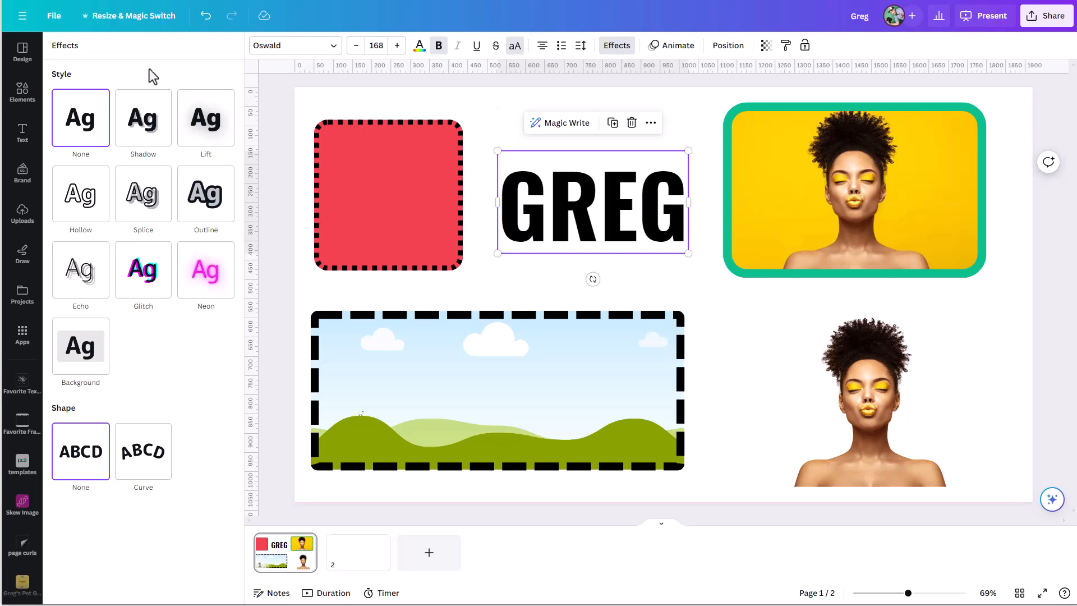
pyautogui.click(204, 216)
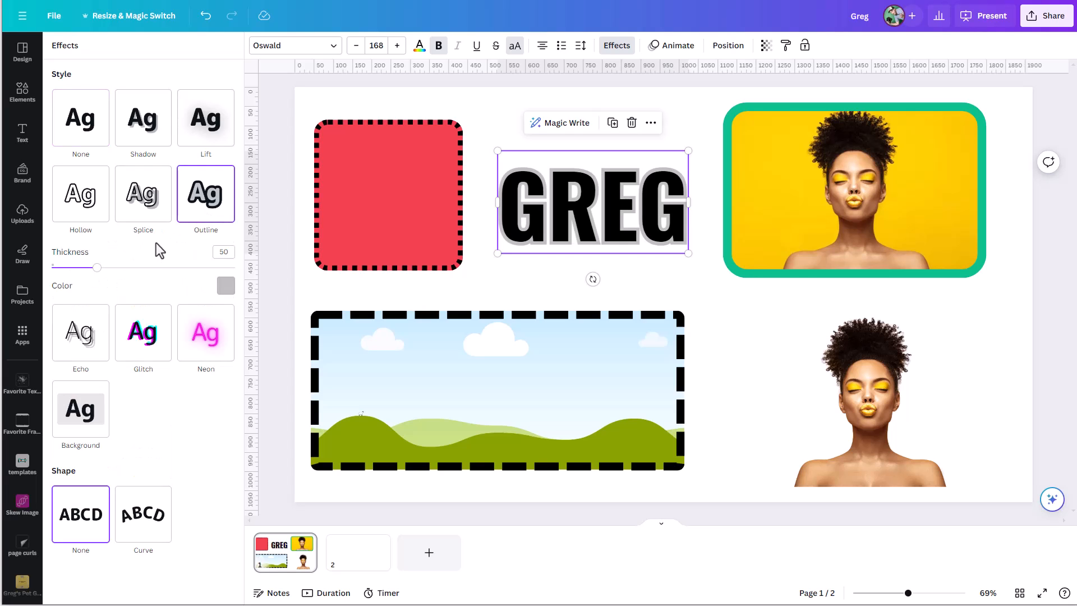
pyautogui.moveTo(99, 268); pyautogui.dragTo(177, 279)
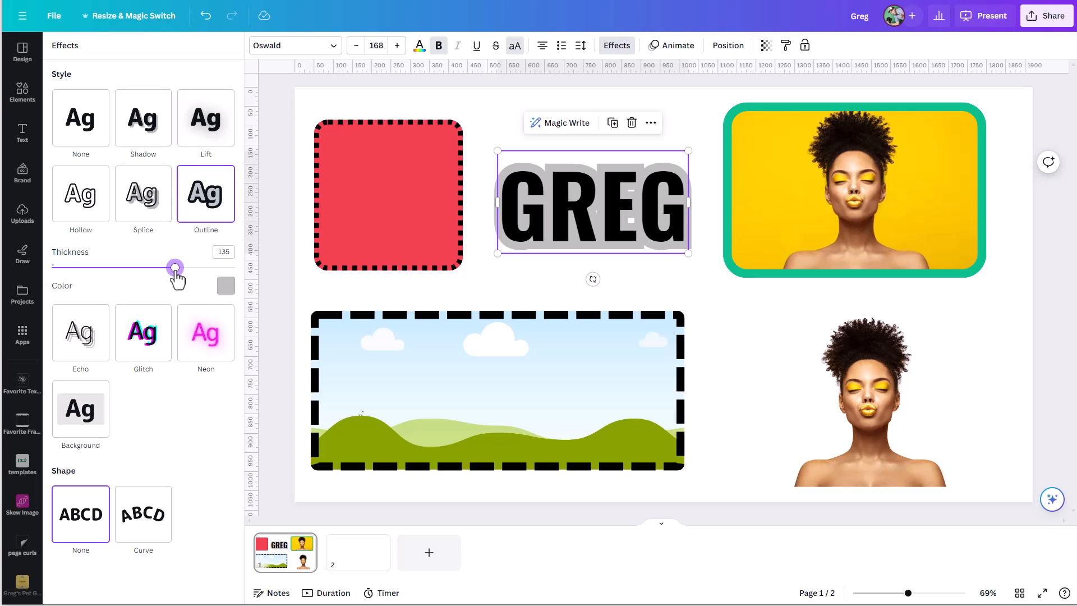
# Color the heading's outline with the yellow brand color and set its thickness to 112.
pyautogui.click(226, 286)
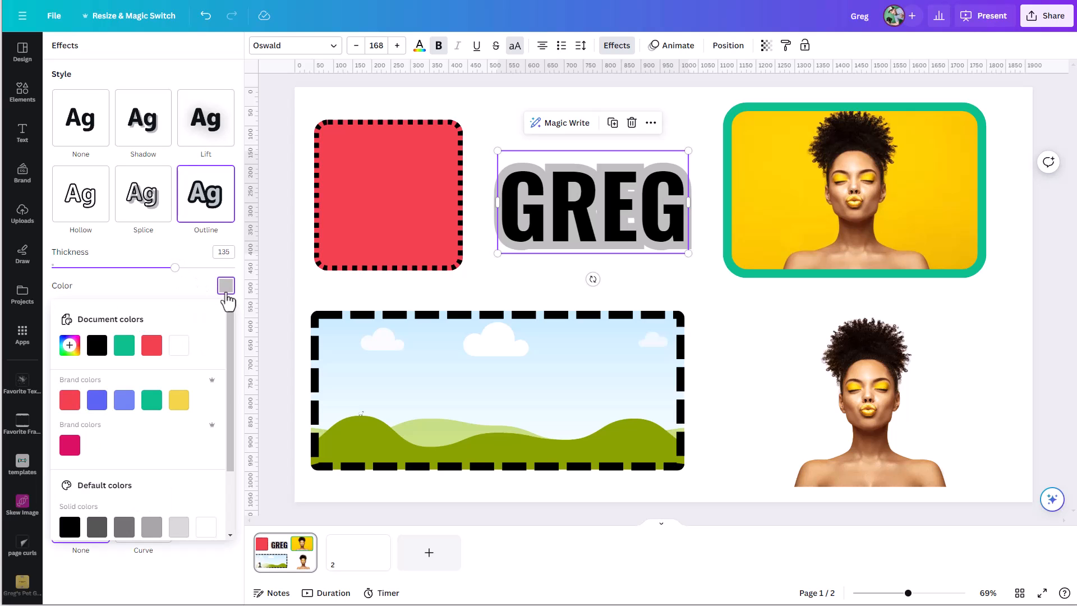
pyautogui.click(175, 403)
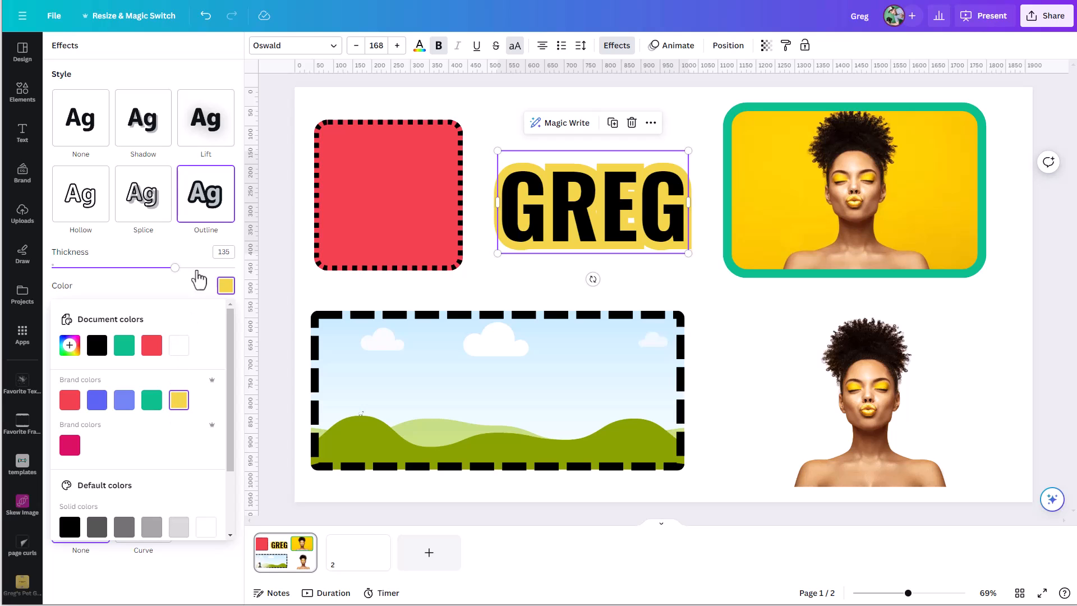
pyautogui.click(151, 268)
pyautogui.moveTo(152, 267); pyautogui.dragTo(154, 267)
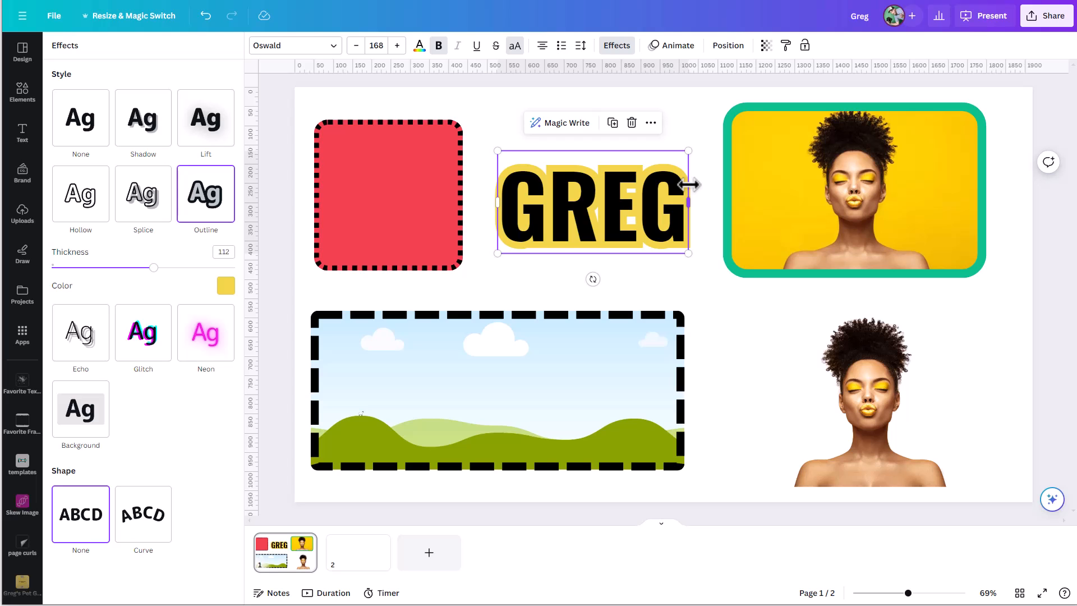
# Try to add a border to the photo of the woman with the removed background.
pyautogui.click(853, 406)
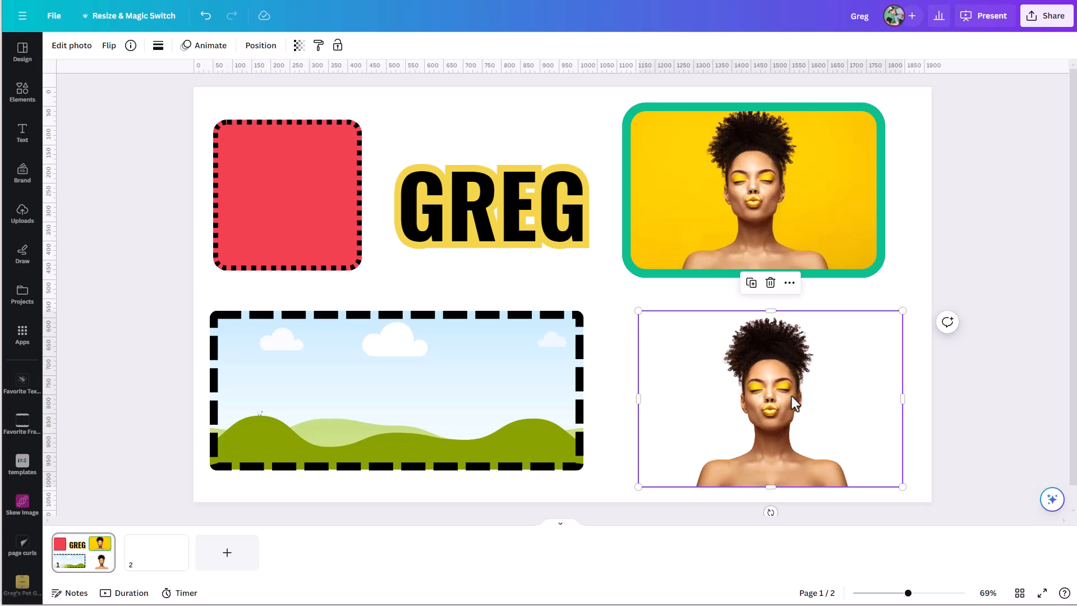
pyautogui.click(157, 47)
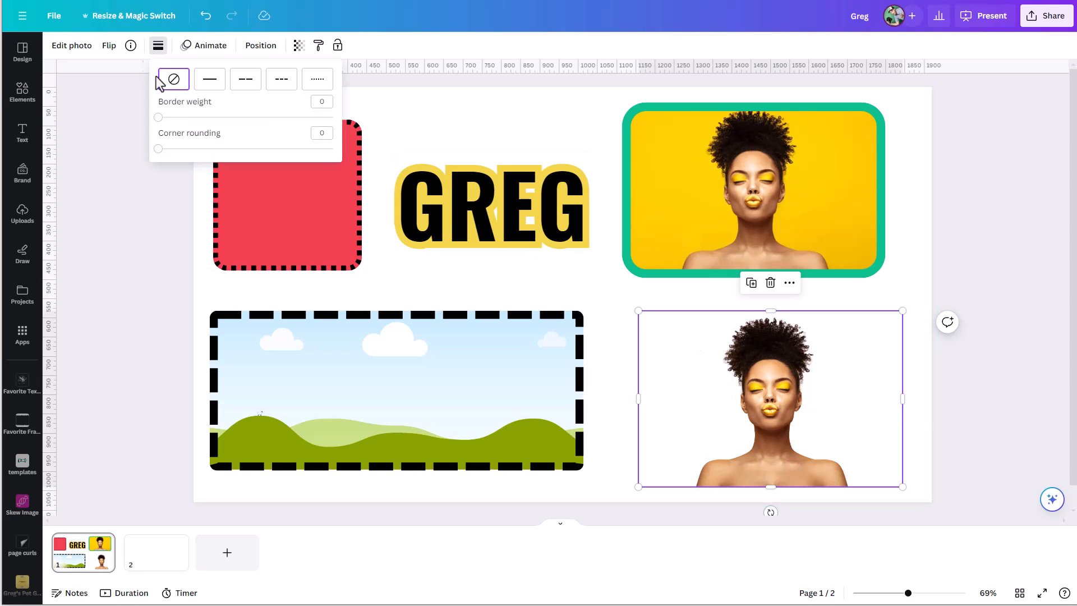
pyautogui.click(168, 118)
pyautogui.moveTo(169, 119); pyautogui.dragTo(207, 126)
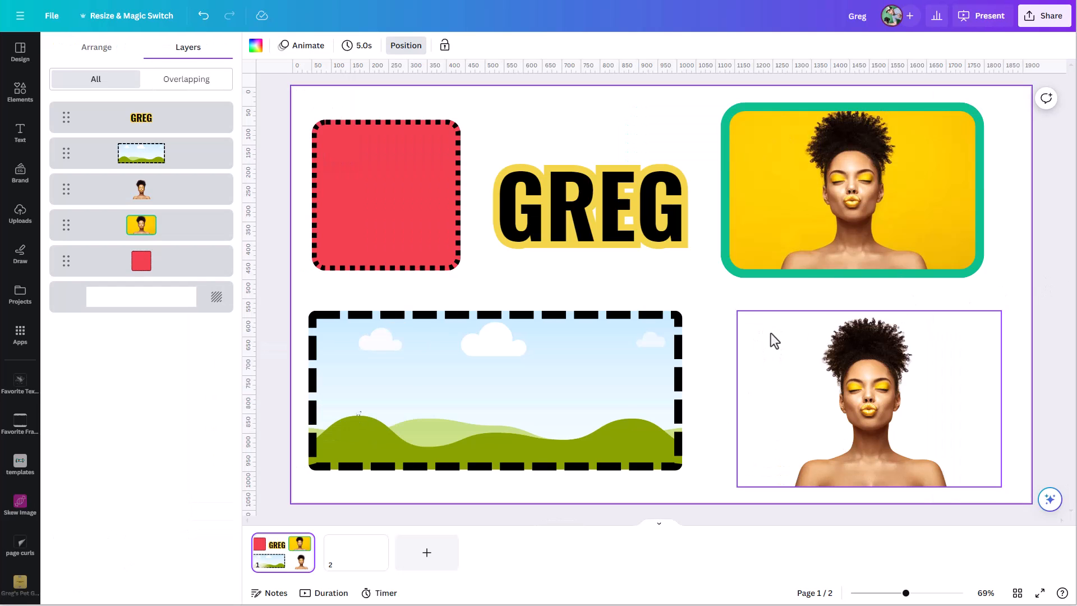
# Copy the green-bordered photo from page 1 onto page 2.
pyautogui.click(787, 233)
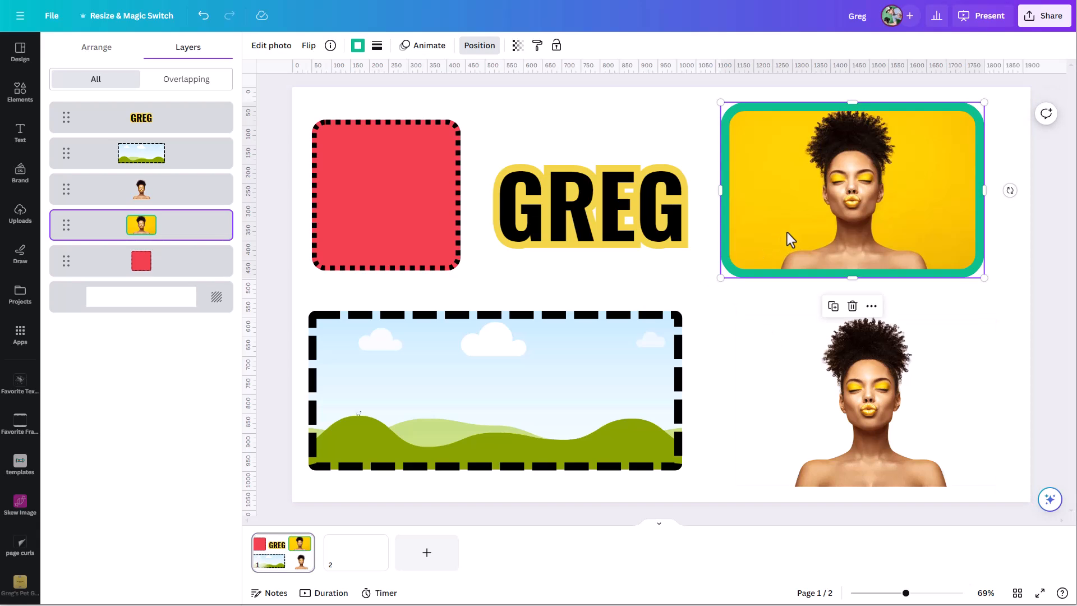
pyautogui.click(339, 566)
pyautogui.hotkey('ctrl', 'v')
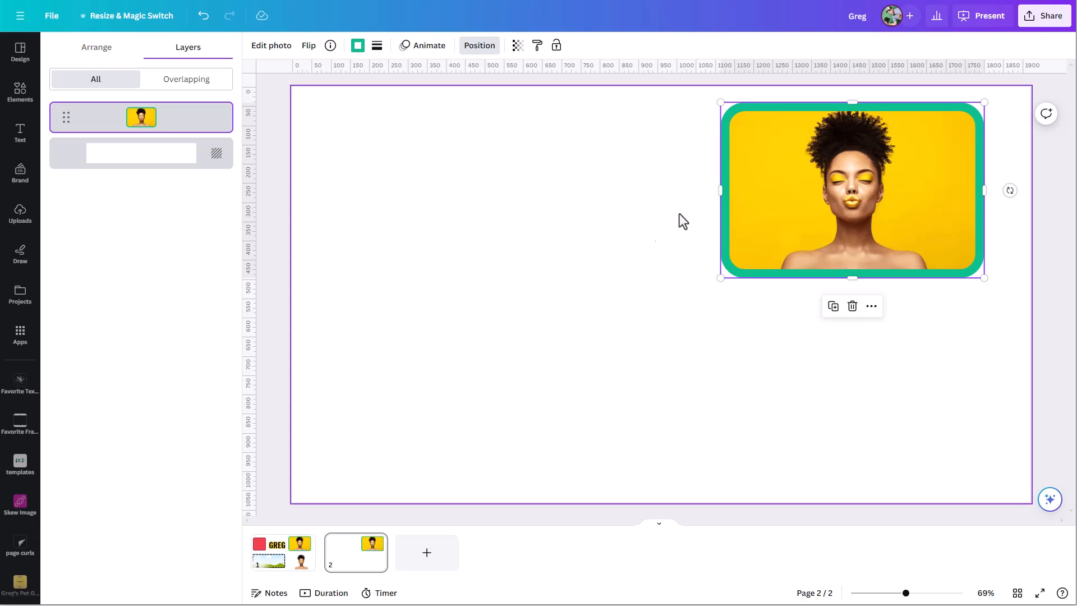
# Remove the border and corner rounding from the photo on page 2 and move it toward the page center.
pyautogui.click(377, 46)
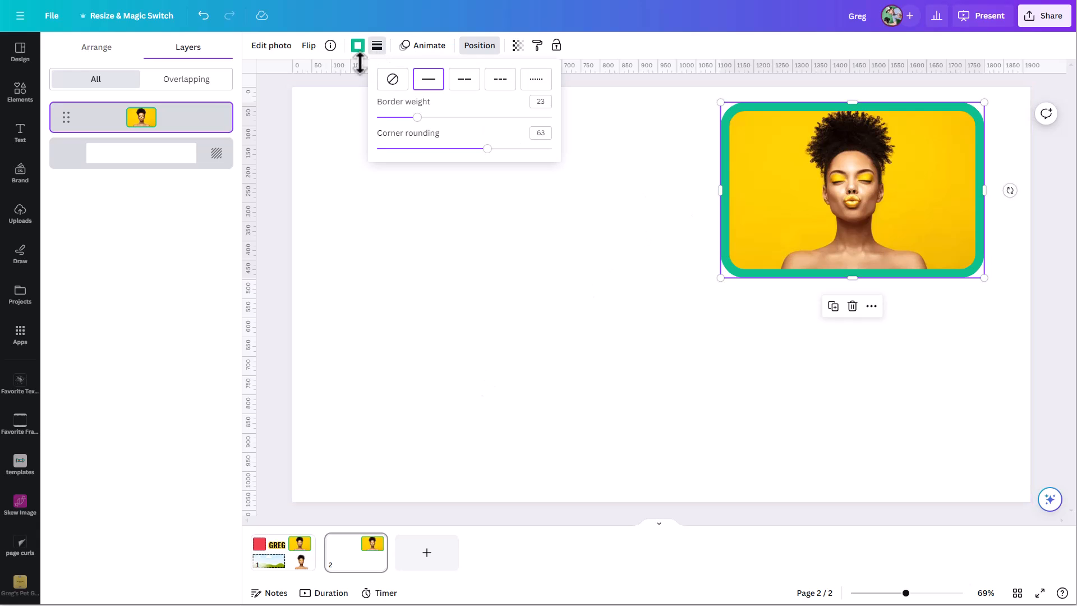
pyautogui.click(392, 79)
pyautogui.moveTo(483, 149); pyautogui.dragTo(300, 167)
pyautogui.click(626, 253)
pyautogui.moveTo(750, 213); pyautogui.dragTo(510, 280)
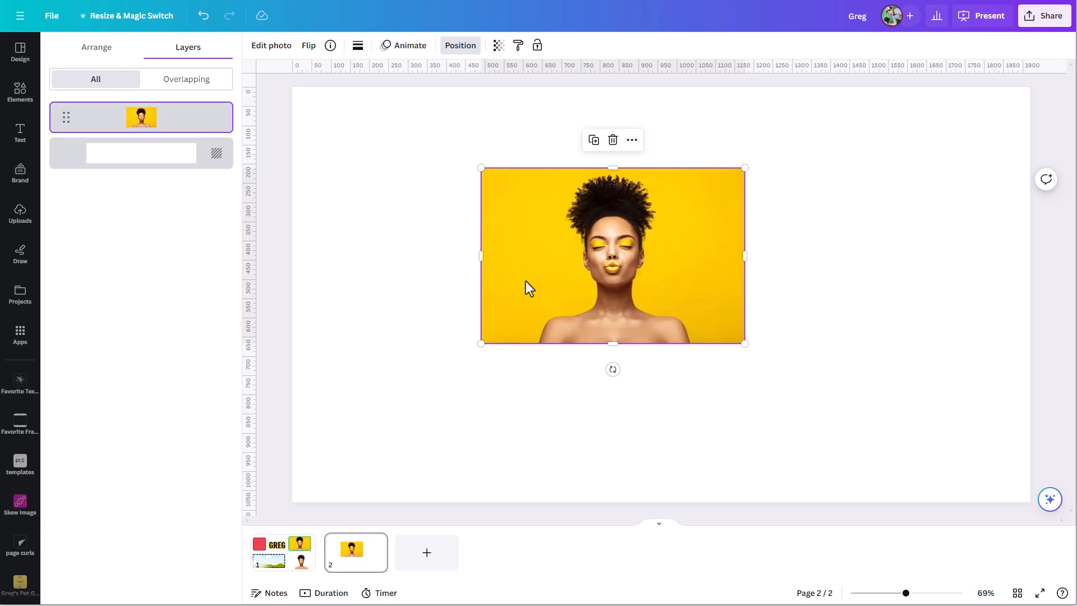
# Add a square shape to page 2 and fill it with the green document color.
pyautogui.press('r')
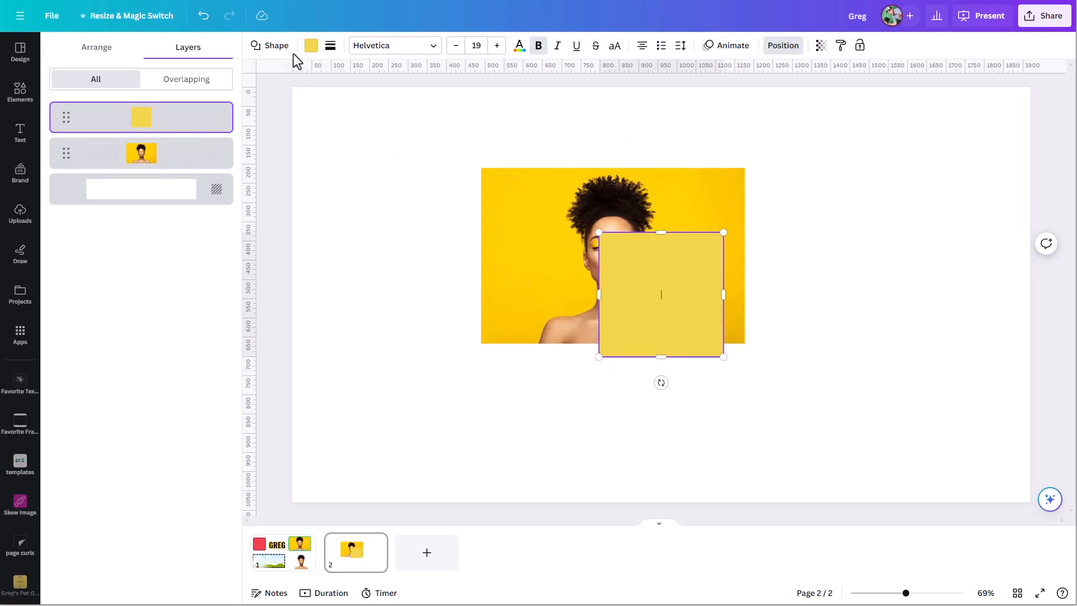
pyautogui.click(308, 47)
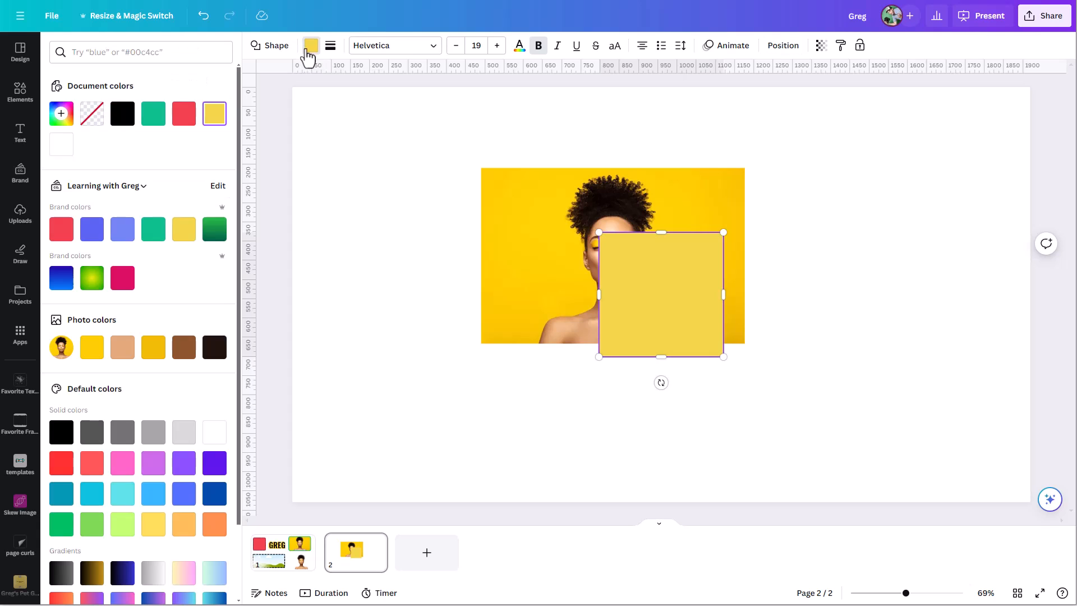
pyautogui.click(153, 115)
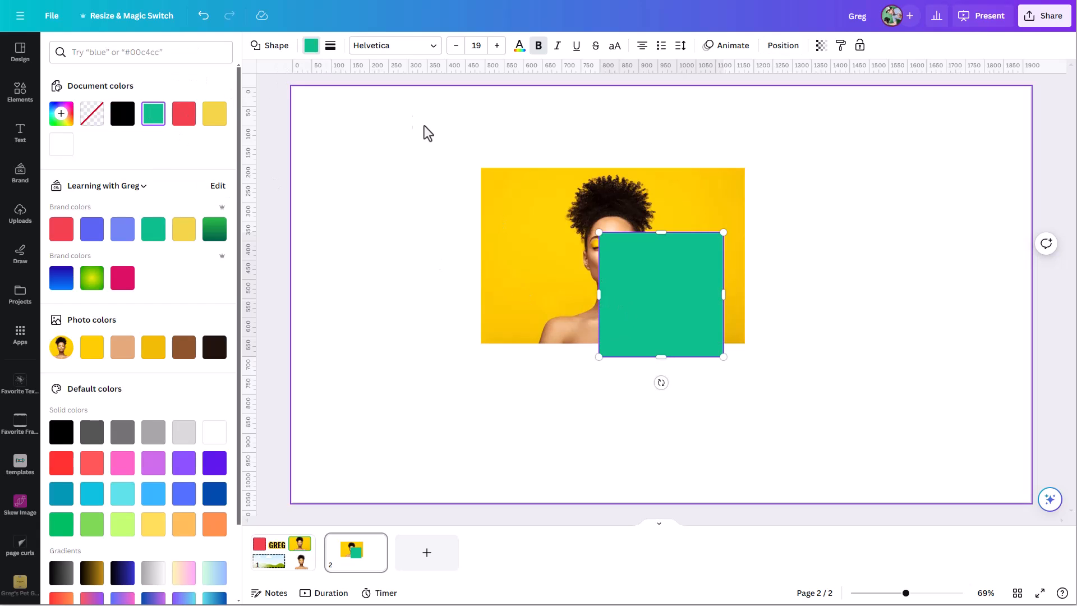
pyautogui.click(640, 293)
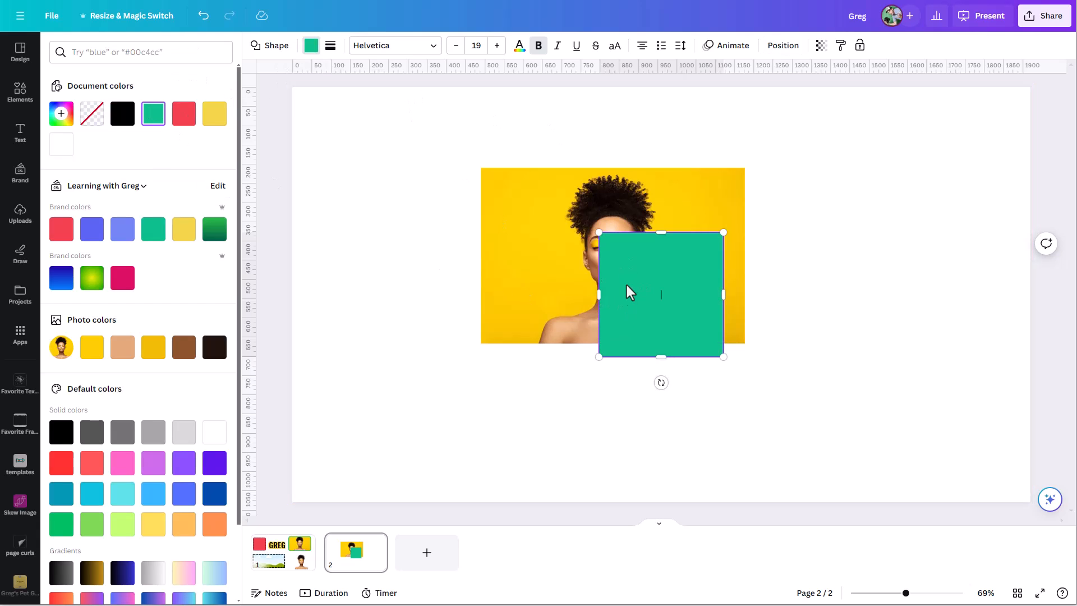
# Resize the green square into a rectangle slightly larger than the photo, center it on the photo and layer it behind the photo.
pyautogui.click(856, 372)
pyautogui.moveTo(649, 320); pyautogui.dragTo(473, 258)
pyautogui.moveTo(613, 194); pyautogui.dragTo(615, 162)
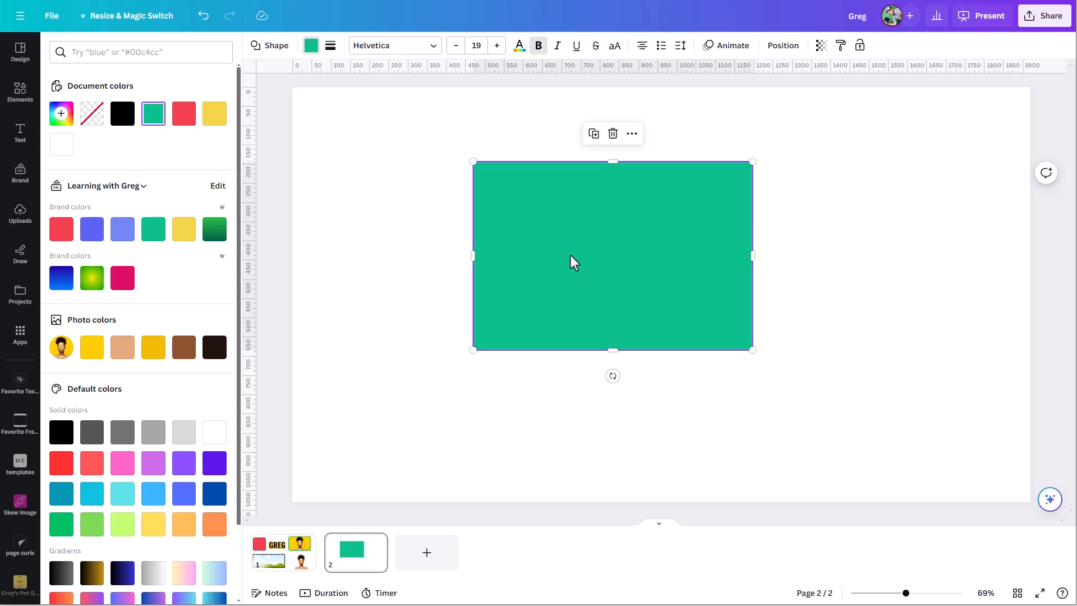
pyautogui.hotkey('ctrl', '[')
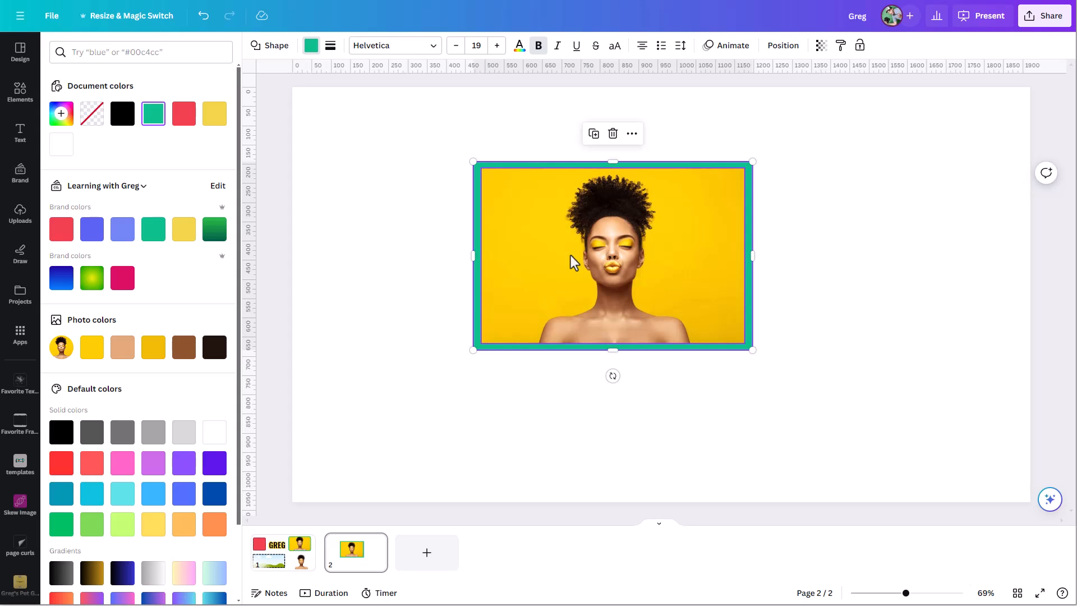
pyautogui.click(783, 45)
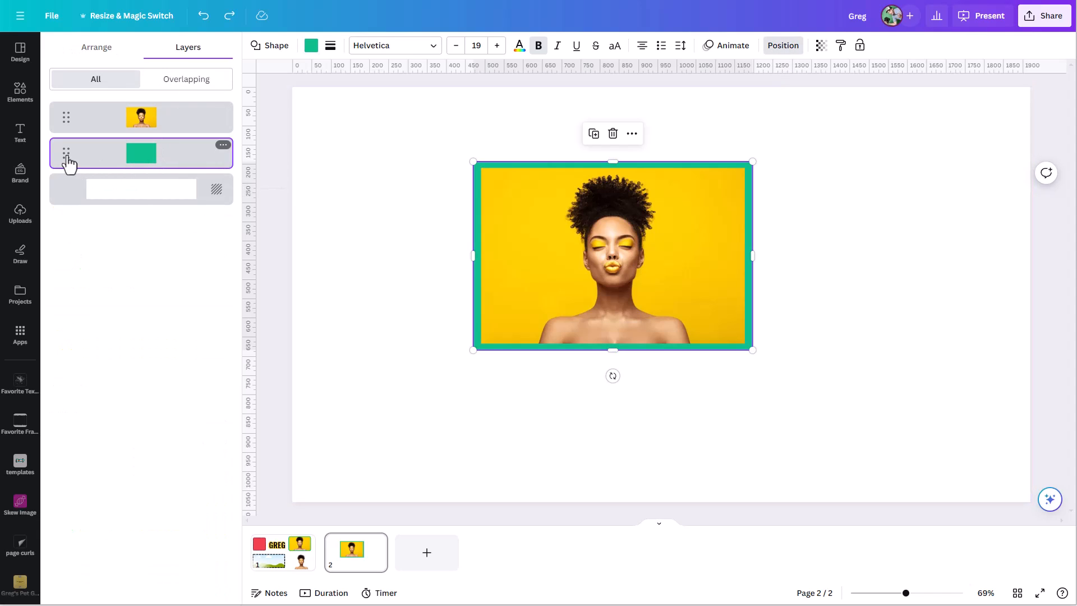
pyautogui.moveTo(68, 163)
pyautogui.mouseDown()
pyautogui.moveTo(73, 109)
pyautogui.moveTo(69, 163)
pyautogui.mouseUp()
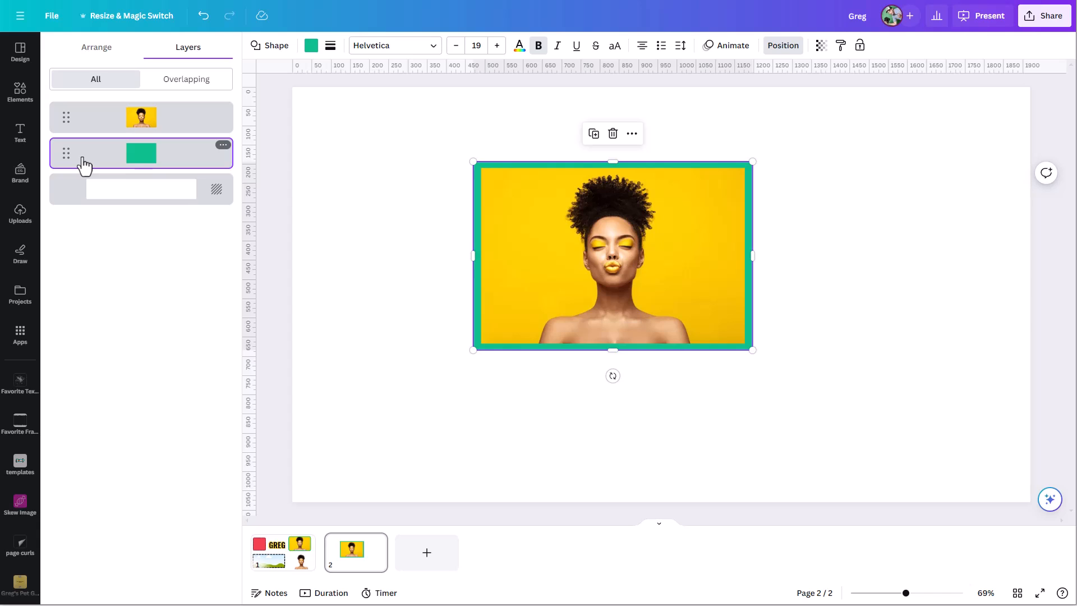
# Duplicate the green rectangle, align the copy over the original and fill it with the red document color.
pyautogui.hotkey('ctrl', 'd')
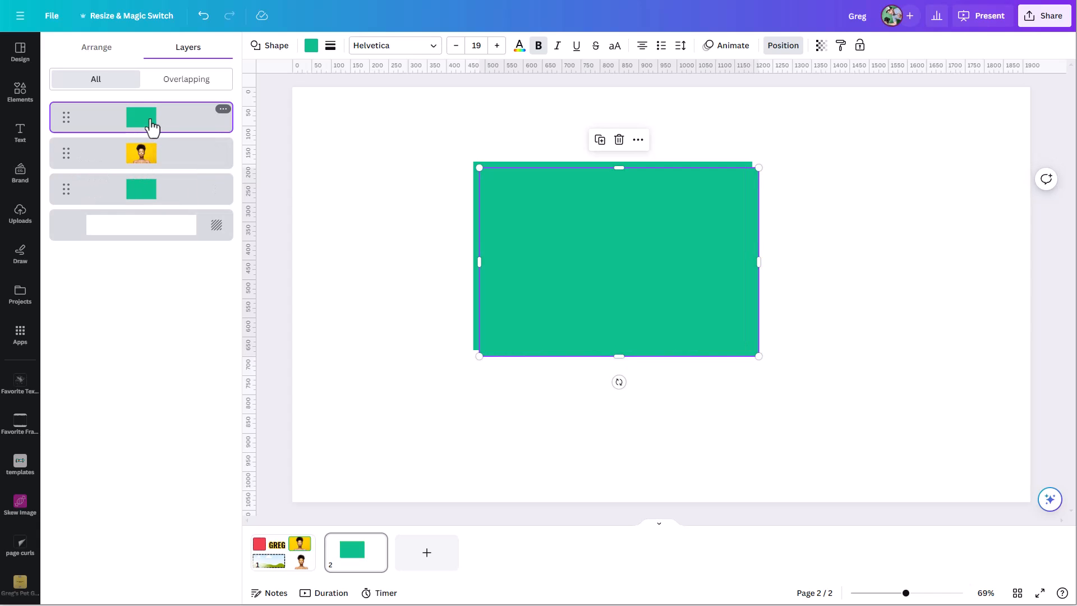
pyautogui.moveTo(649, 315); pyautogui.dragTo(644, 304)
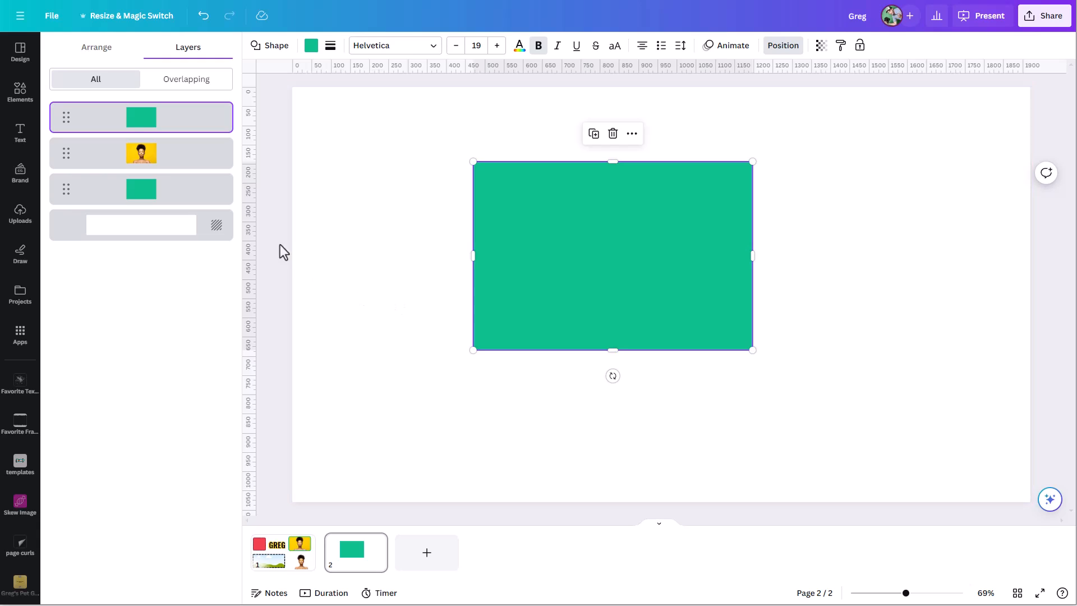
pyautogui.click(311, 46)
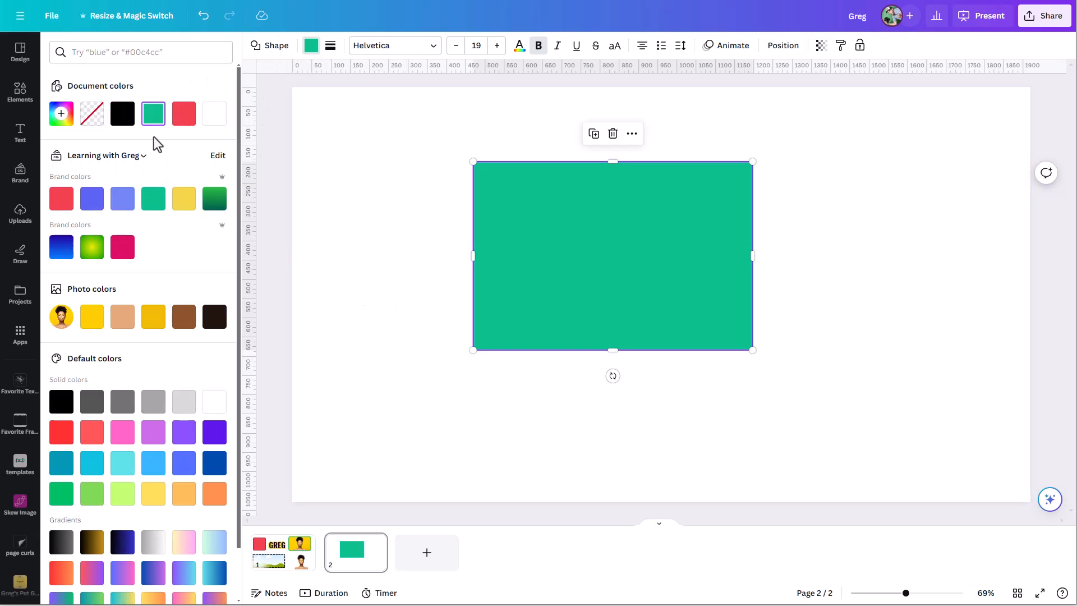
pyautogui.click(185, 115)
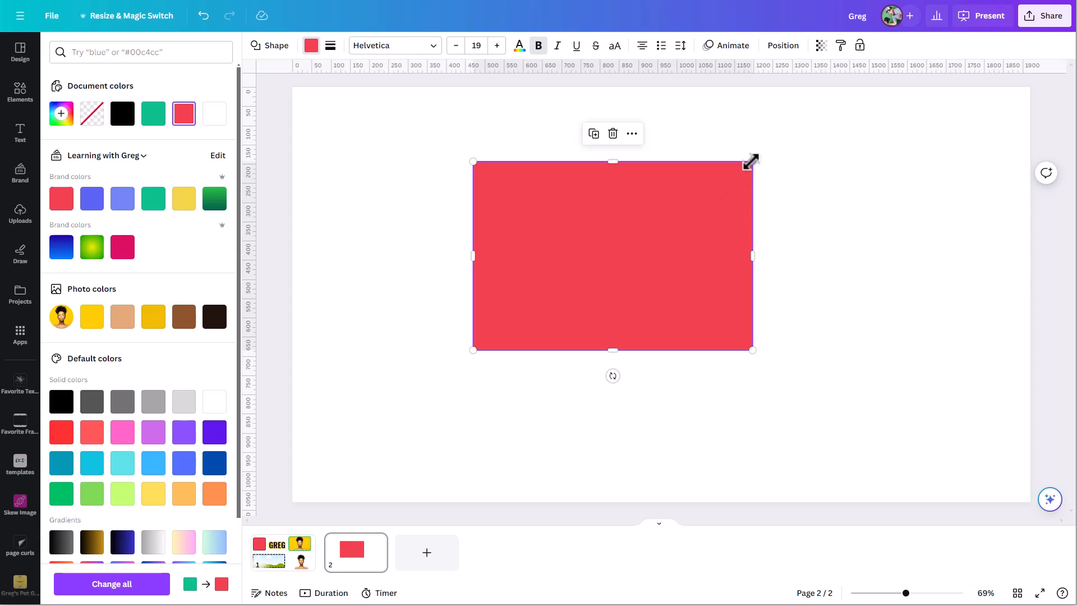
# Enlarge the red rectangle slightly about its center and move its layer beneath the green rectangle.
pyautogui.moveTo(751, 162); pyautogui.dragTo(763, 156)
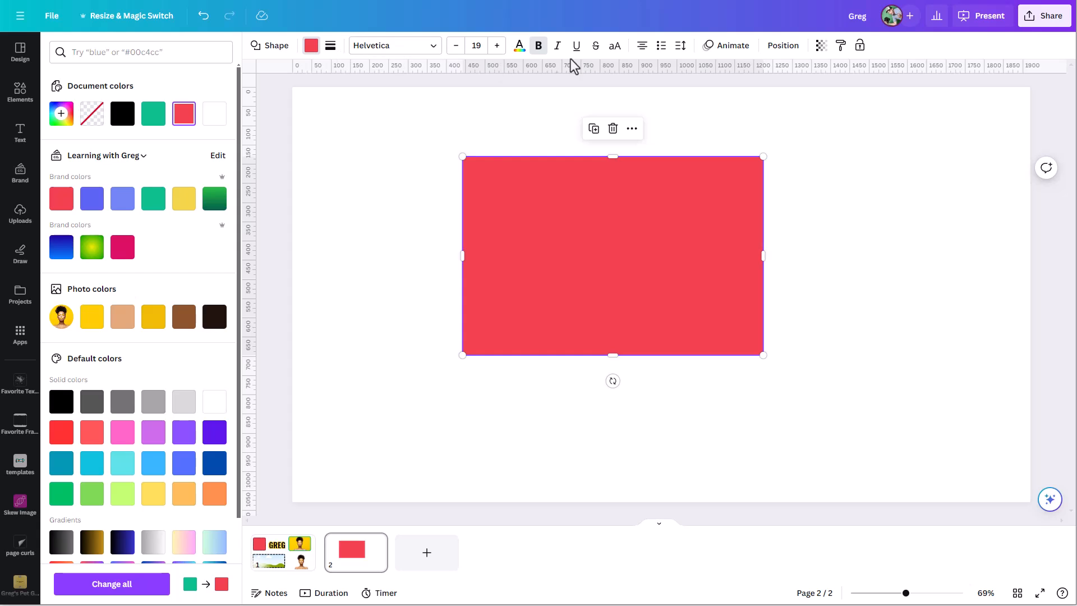
pyautogui.click(780, 47)
pyautogui.moveTo(194, 125); pyautogui.dragTo(187, 202)
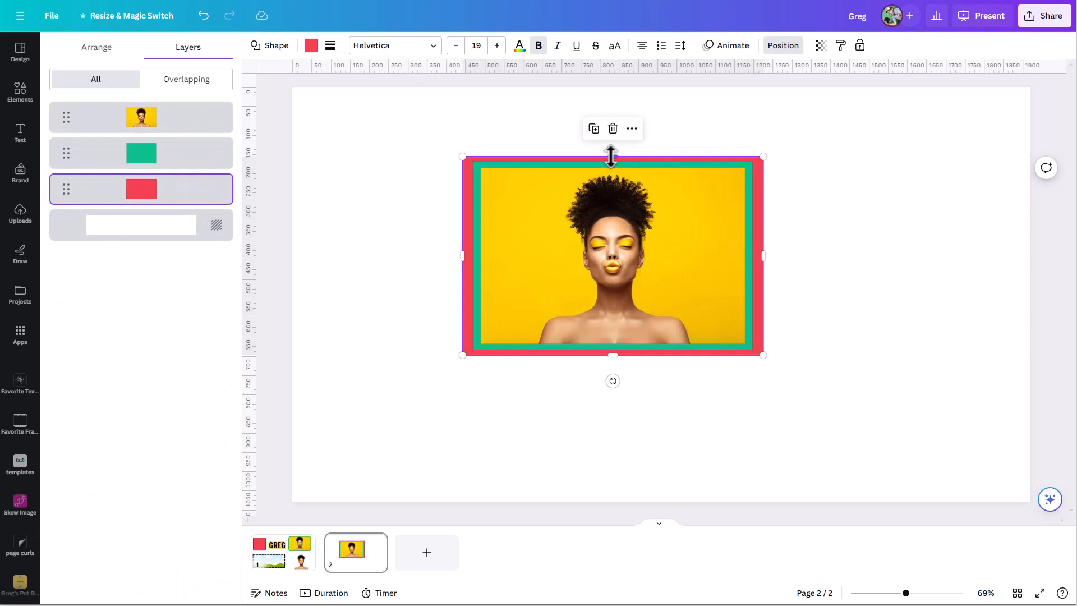
pyautogui.moveTo(611, 157)
pyautogui.mouseDown()
pyautogui.moveTo(613, 146)
pyautogui.moveTo(612, 155)
pyautogui.mouseUp()
pyautogui.moveTo(608, 158); pyautogui.dragTo(608, 148)
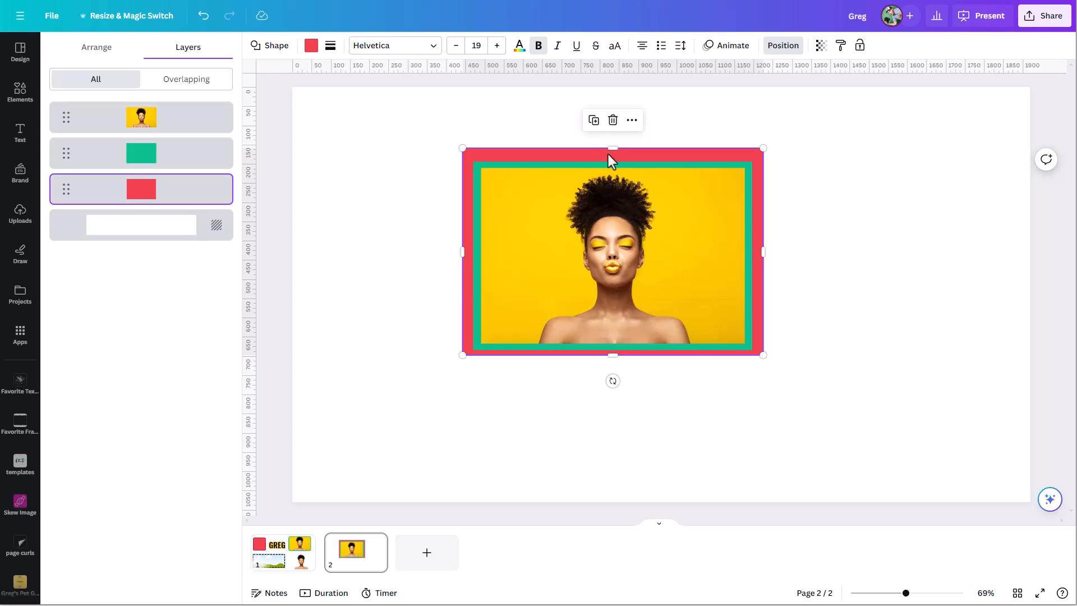
pyautogui.hotkey('ctrl', 'z')
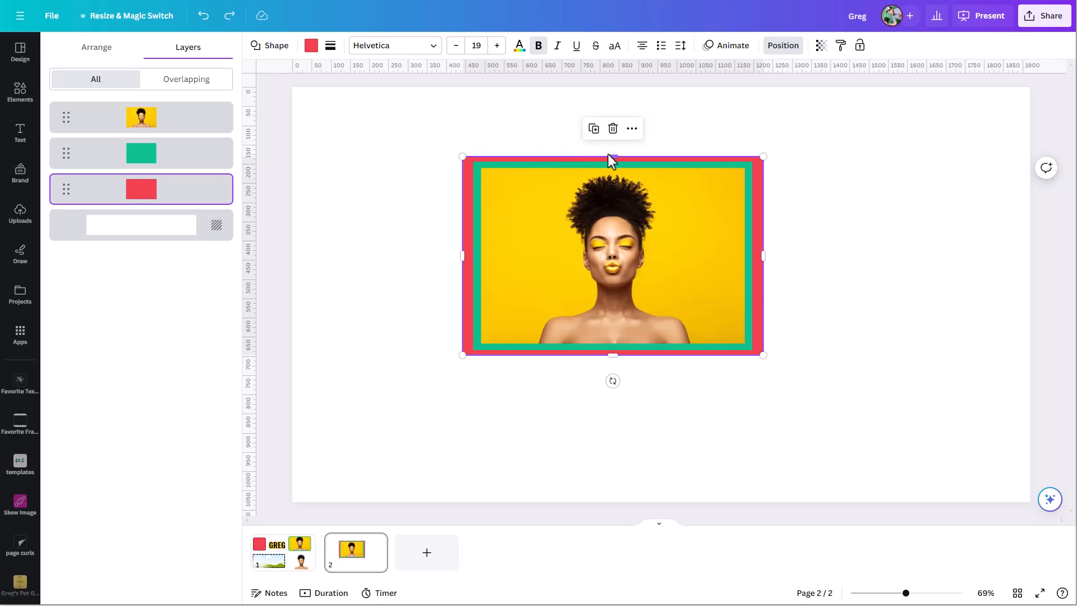
# Stretch the red rectangle's height evenly about its center to thicken the red band above and below the photo.
pyautogui.moveTo(615, 159)
pyautogui.mouseDown()
pyautogui.moveTo(622, 101)
pyautogui.moveTo(619, 150)
pyautogui.mouseUp()
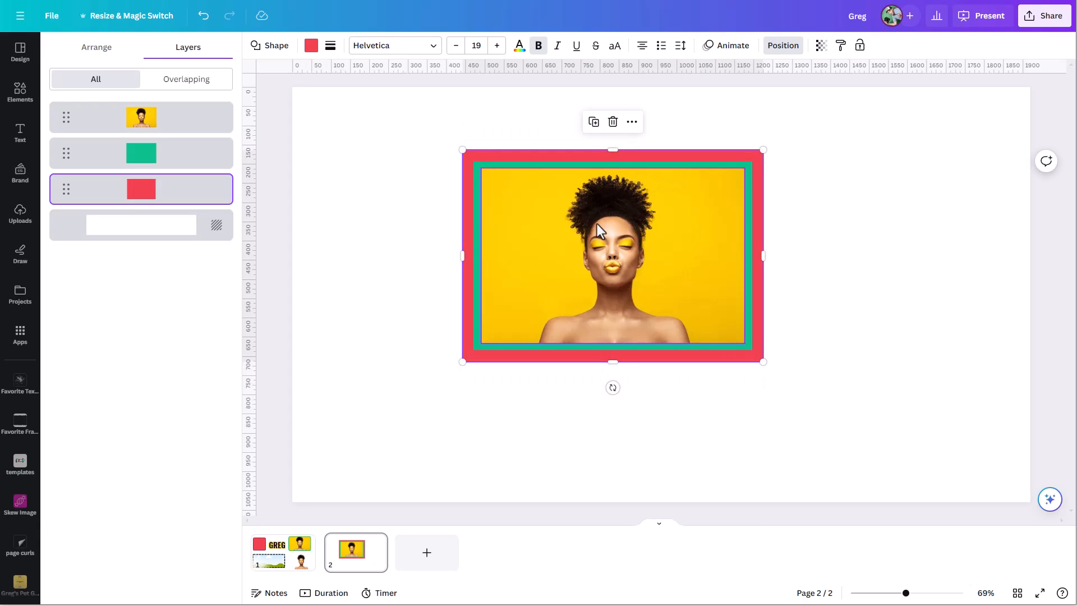
pyautogui.moveTo(764, 149); pyautogui.dragTo(773, 142)
pyautogui.hotkey('ctrl', 'z')
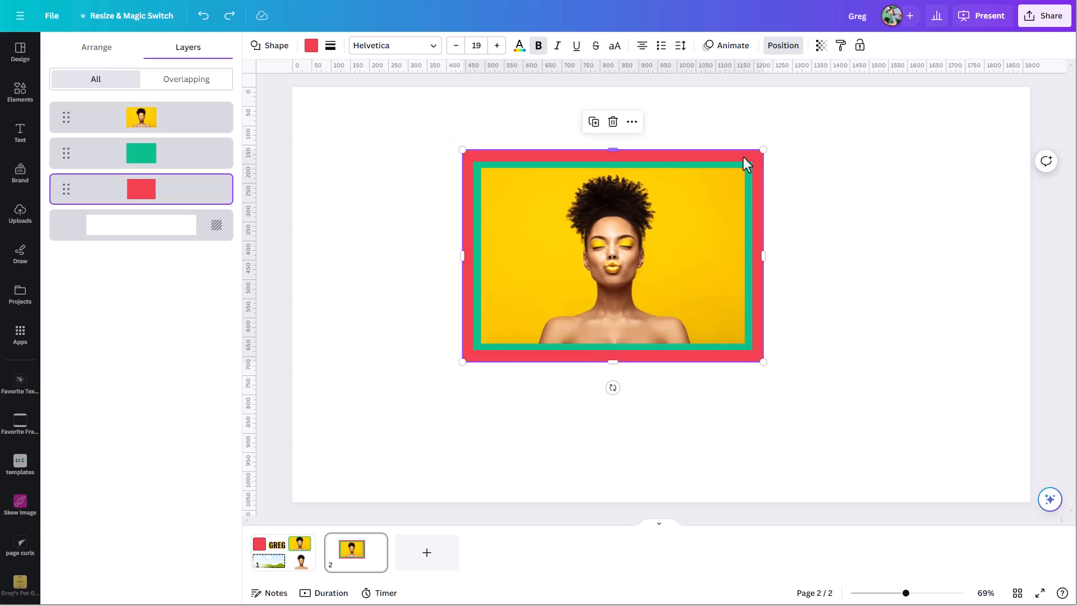
pyautogui.moveTo(613, 147)
pyautogui.mouseDown()
pyautogui.moveTo(613, 125)
pyautogui.moveTo(612, 151)
pyautogui.mouseUp()
pyautogui.click(815, 254)
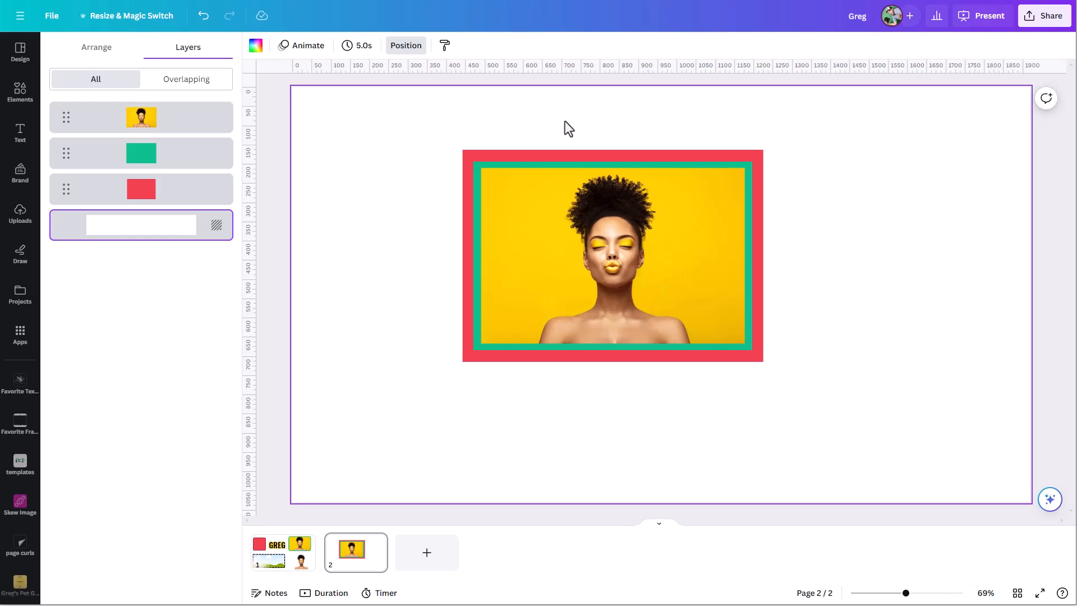
# Remove the yellow background from the photo on page 2 with BG Remover.
pyautogui.click(568, 243)
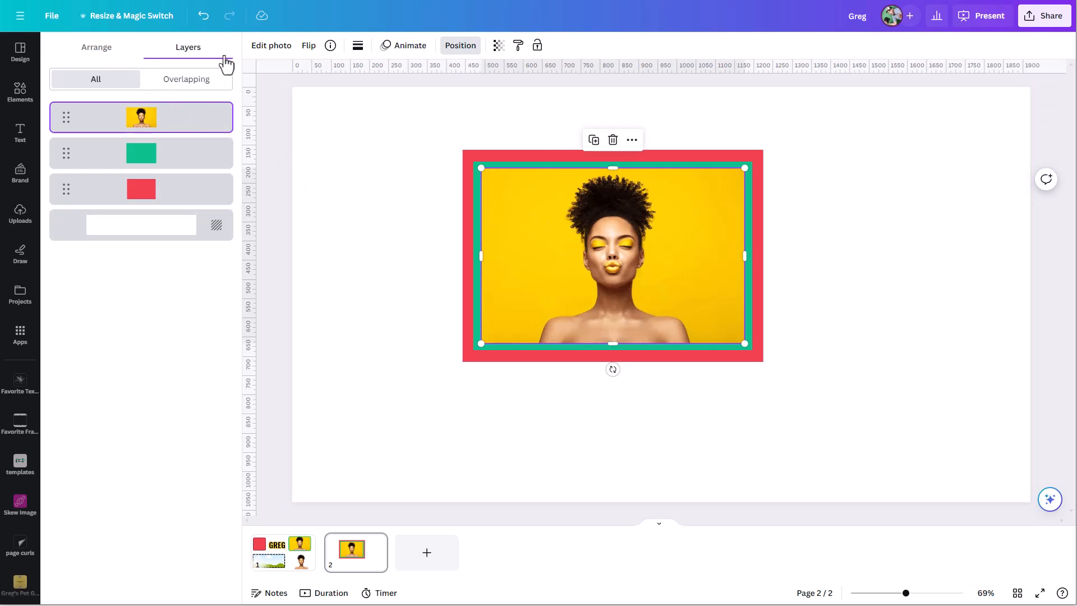
pyautogui.click(265, 49)
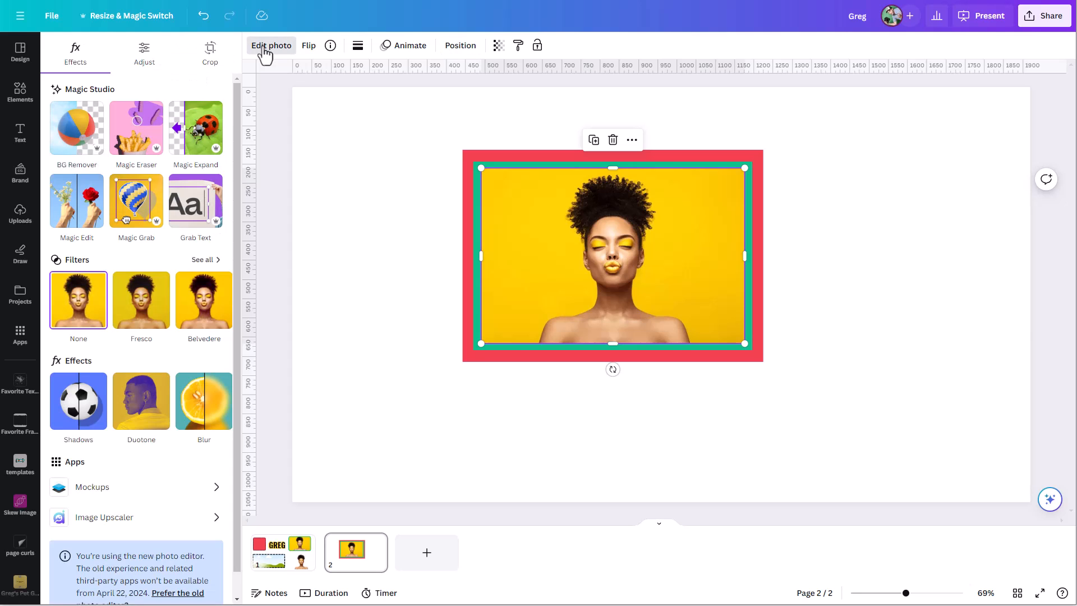
pyautogui.click(83, 135)
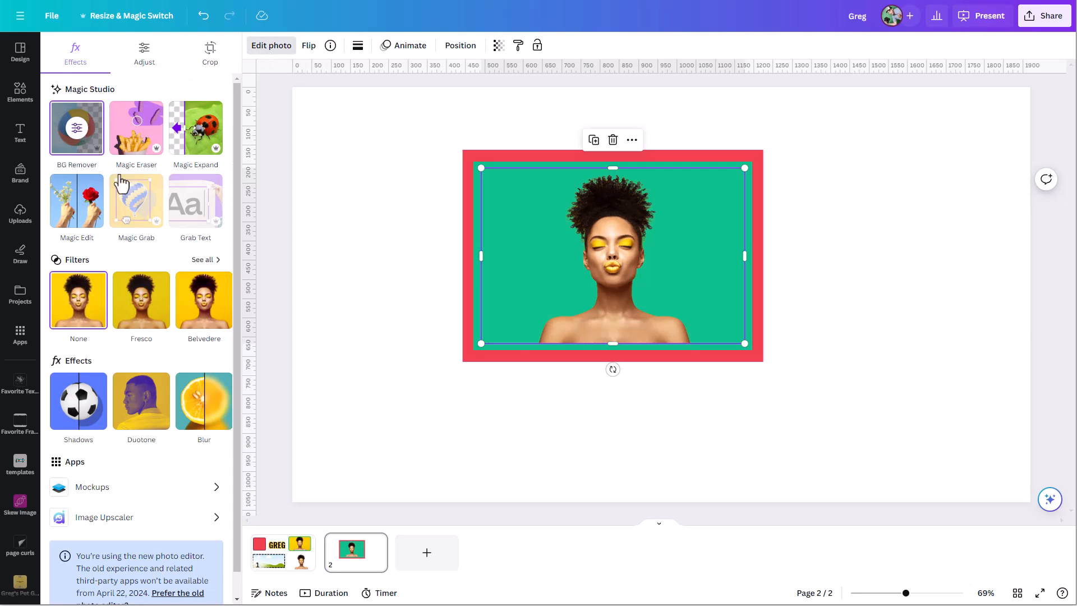
# Move the cut-out woman off the colored rectangles and delete both the green and red rectangles.
pyautogui.moveTo(614, 292); pyautogui.dragTo(733, 361)
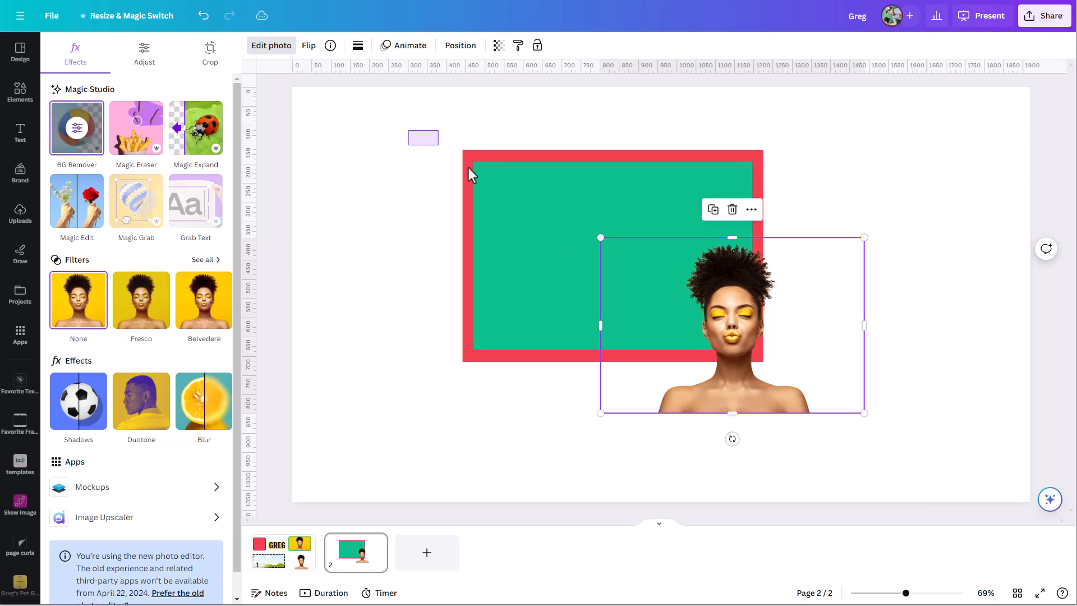
pyautogui.click(523, 227)
pyautogui.press('Delete')
# Enlarge the cut-out photo to about twice its size and place it centered along the page's bottom edge.
pyautogui.moveTo(625, 327); pyautogui.dragTo(439, 363)
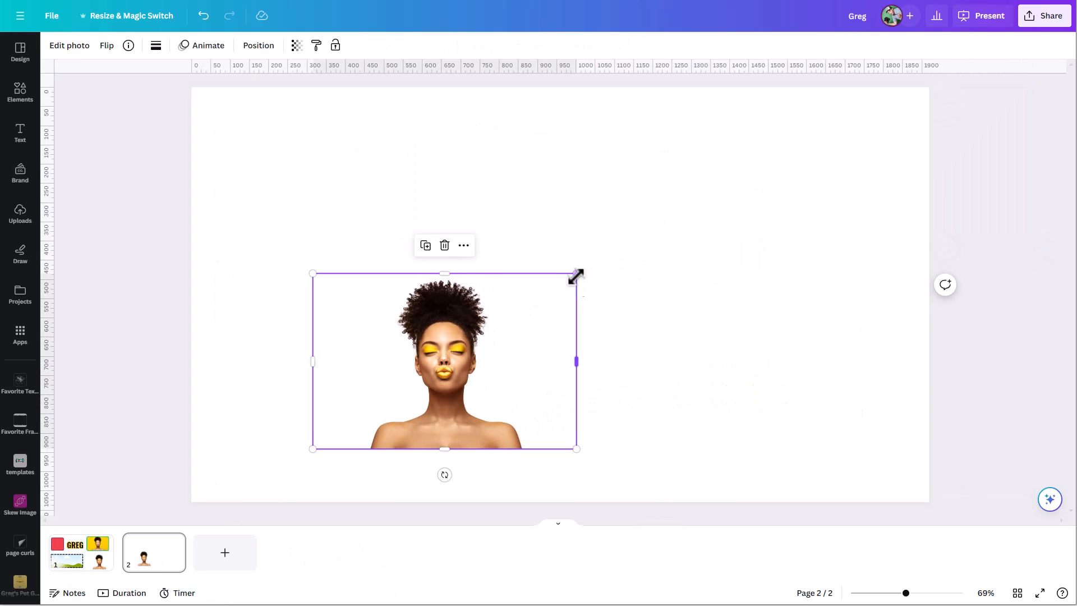
pyautogui.moveTo(577, 274); pyautogui.dragTo(841, 100)
pyautogui.moveTo(769, 229); pyautogui.dragTo(668, 315)
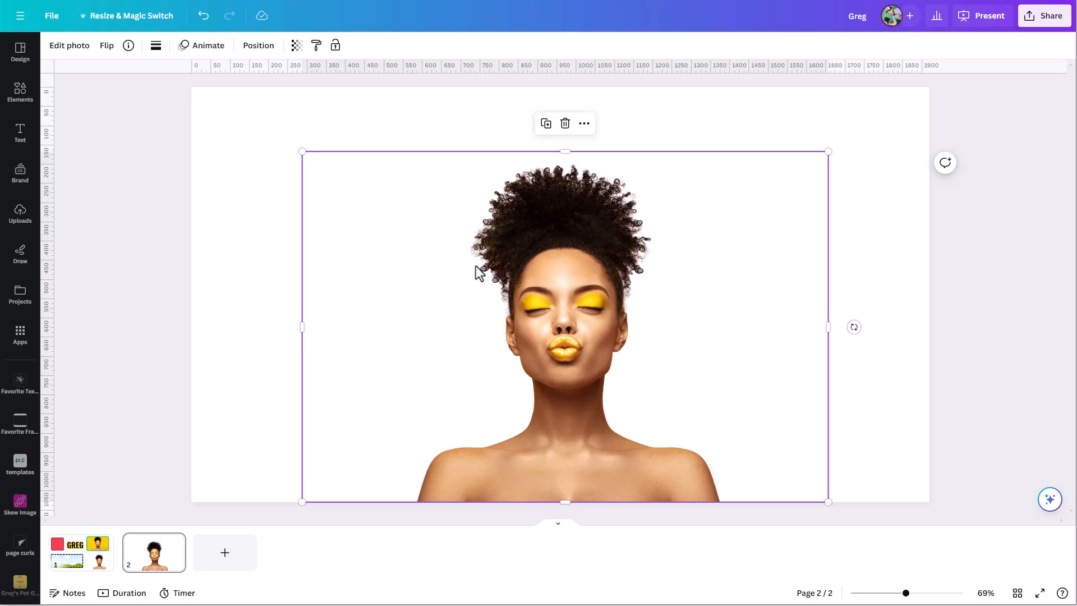
# Try the border weight setting on the cut-out photo, leaving it at 0, and deselect the photo.
pyautogui.click(157, 46)
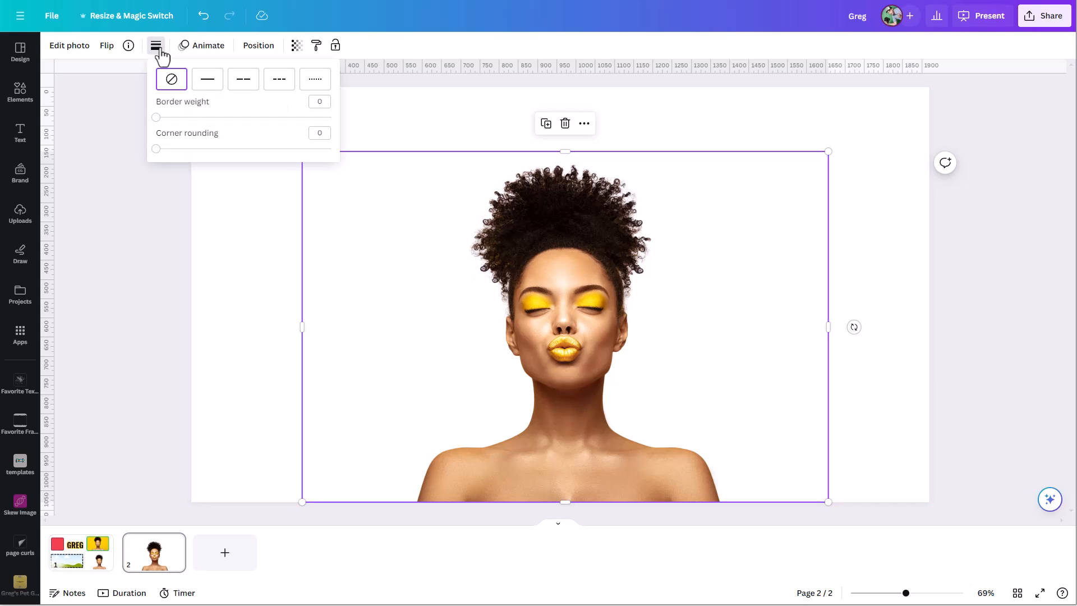
pyautogui.moveTo(155, 116); pyautogui.dragTo(32, 137)
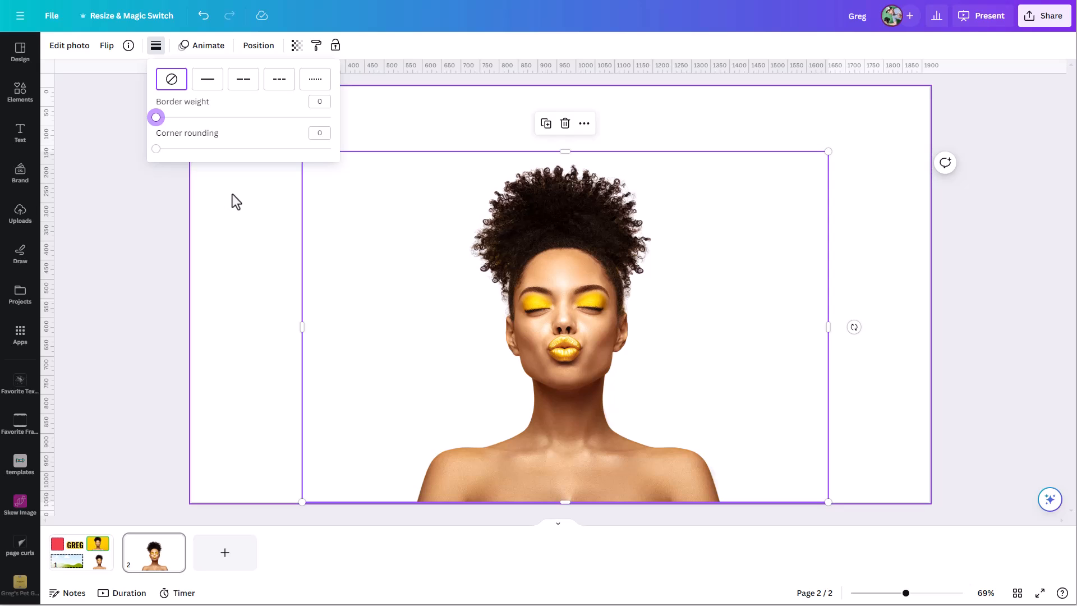
pyautogui.click(470, 267)
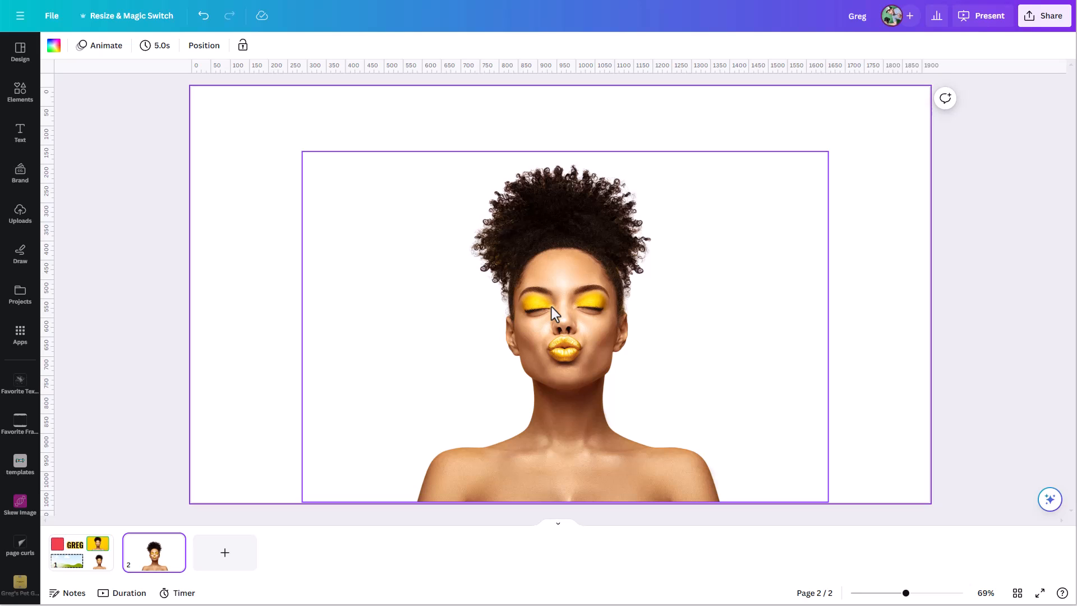
pyautogui.click(275, 467)
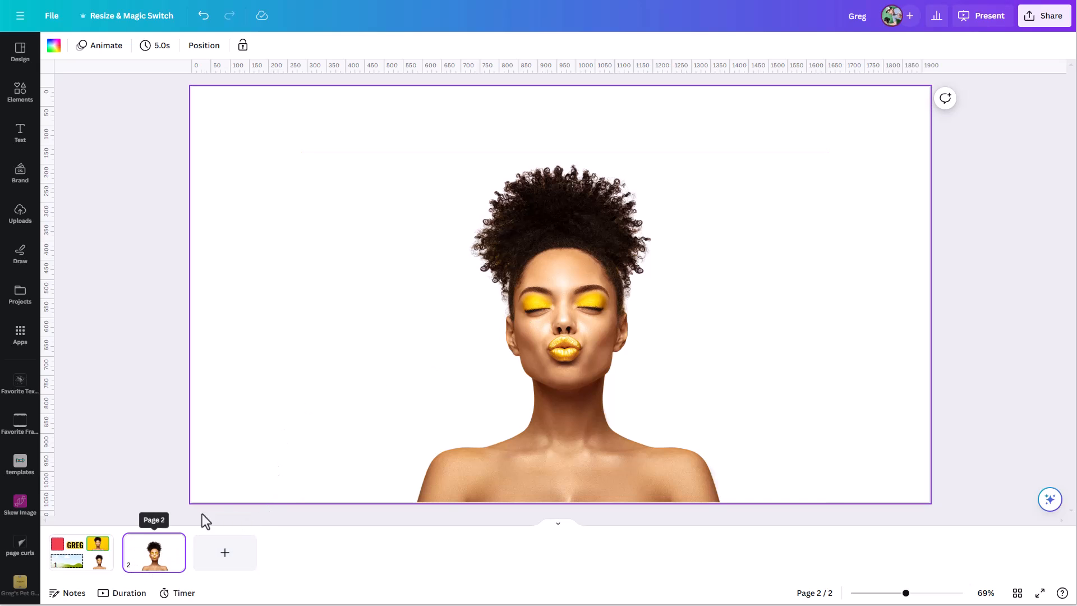
# Add a blank page 3 and insert the model photo of the woman in a black leather jacket on pink.
pyautogui.click(212, 566)
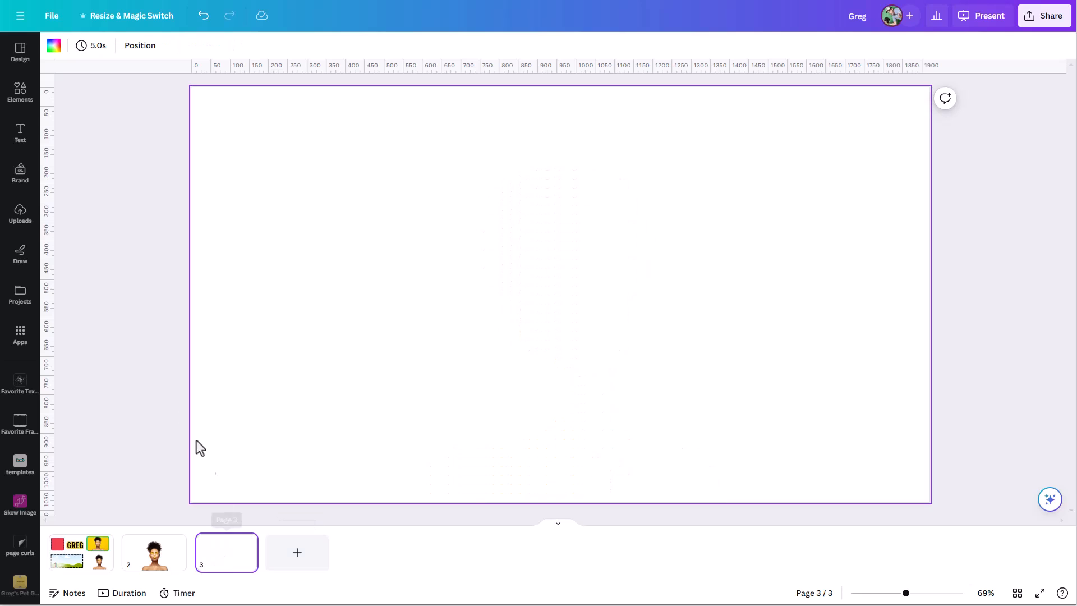
pyautogui.click(25, 100)
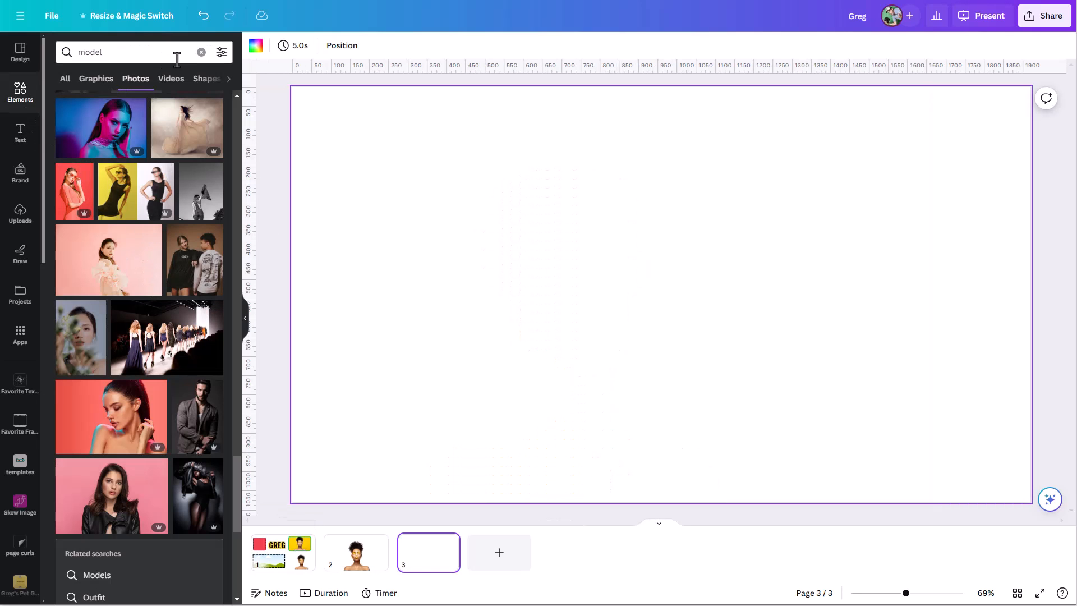
pyautogui.click(129, 491)
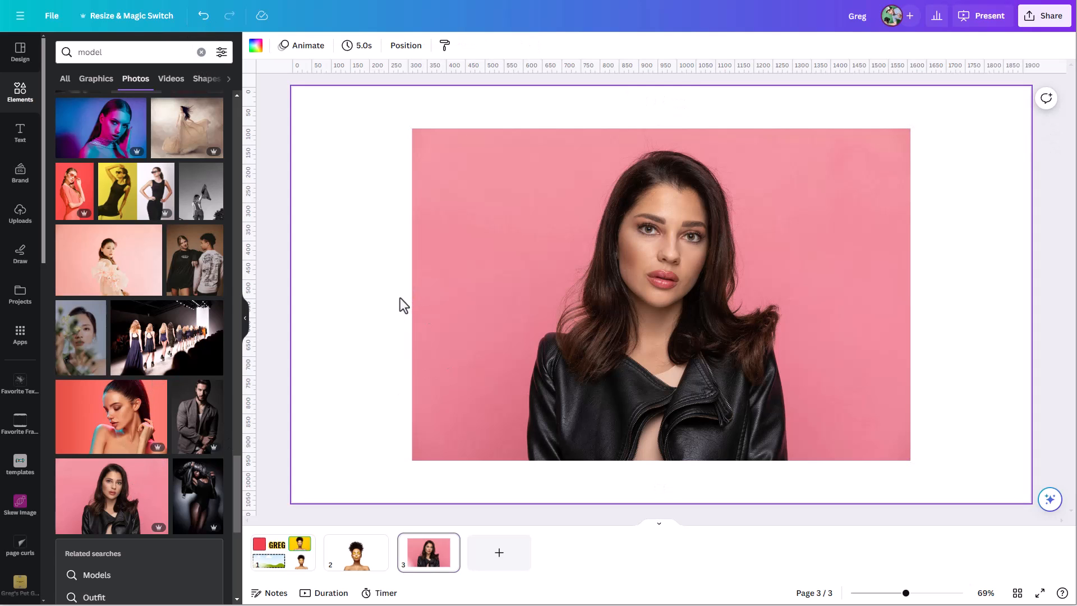
# Remove the pink background from the photo on page 3 with BG Remover.
pyautogui.click(449, 299)
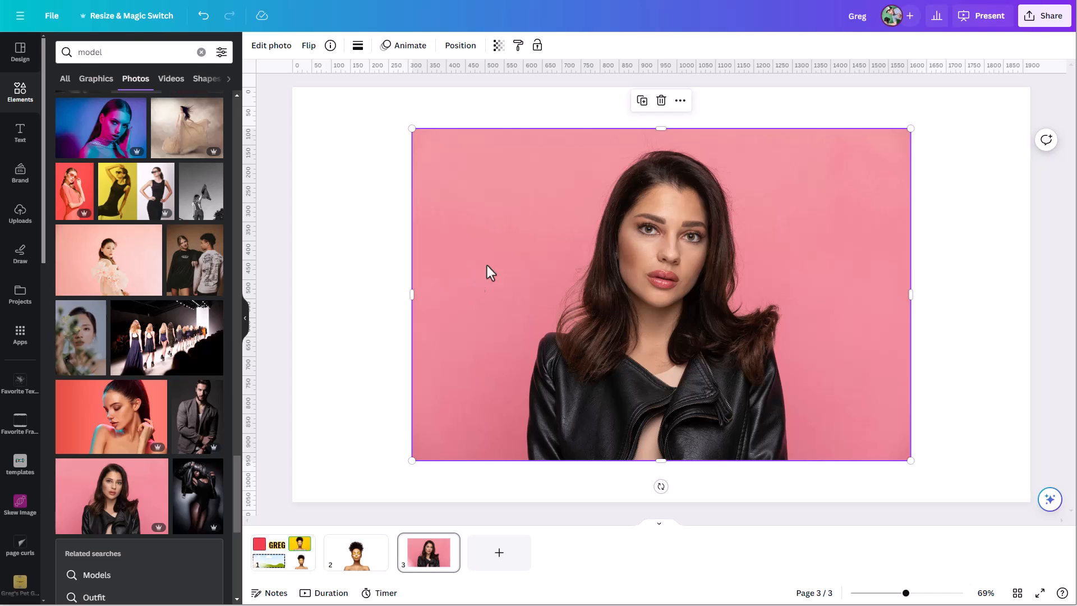
pyautogui.click(275, 47)
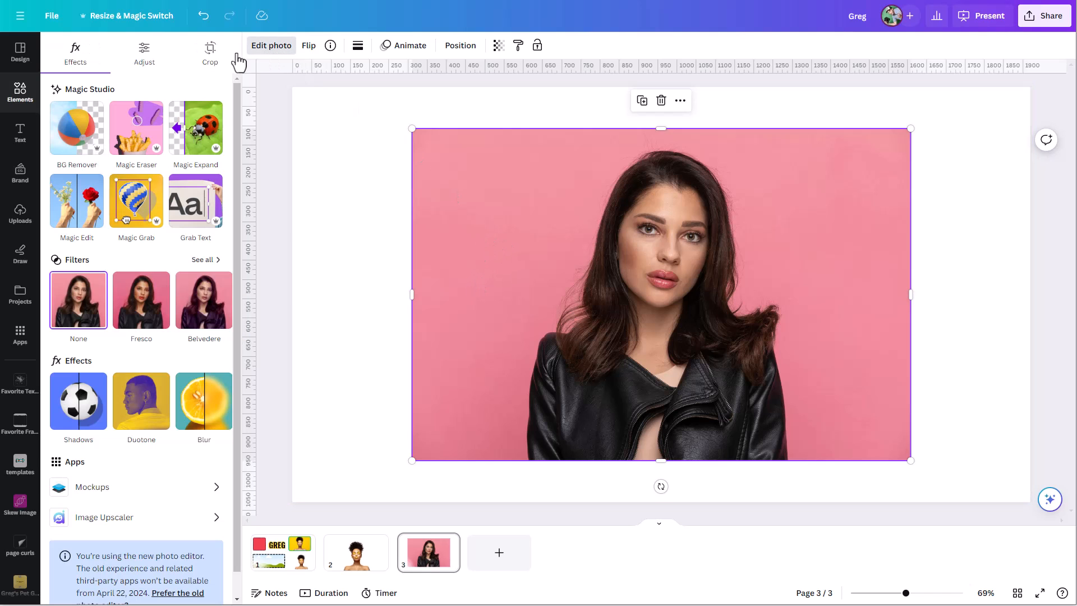
pyautogui.click(99, 112)
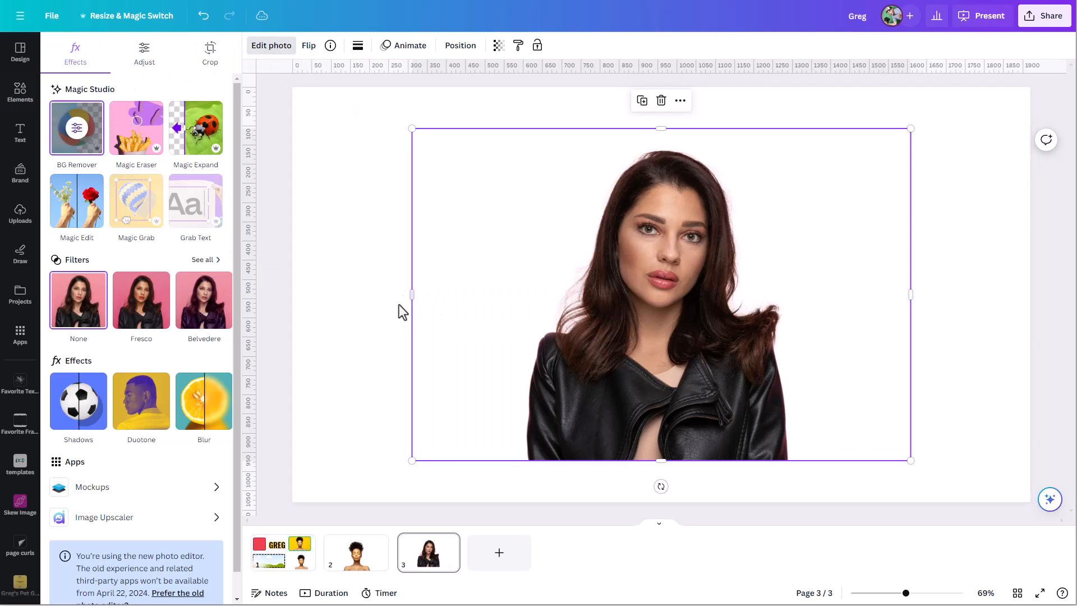
pyautogui.click(308, 308)
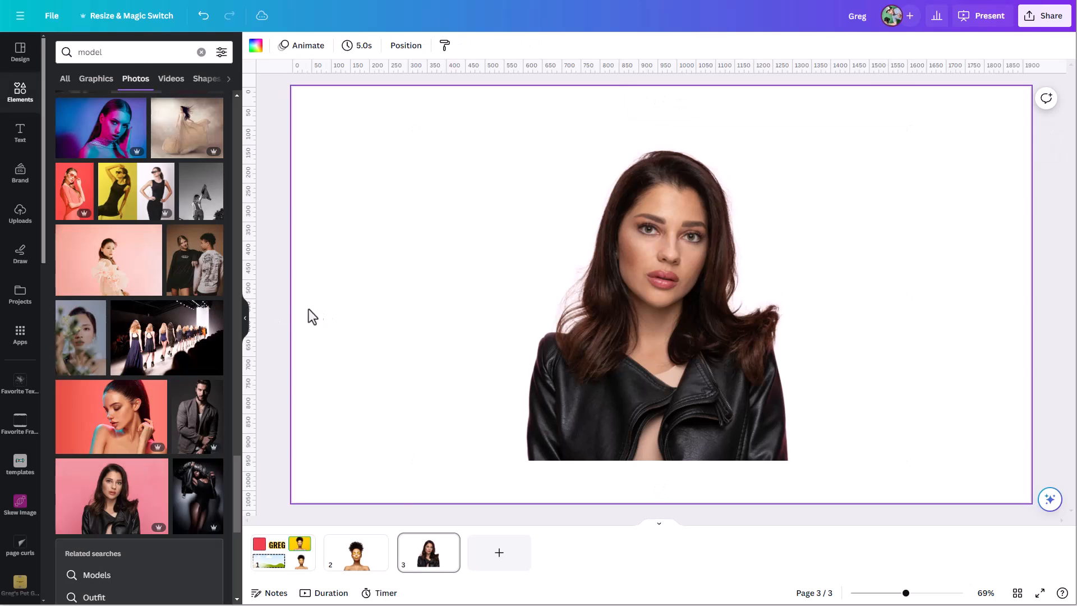
pyautogui.click(246, 323)
# Duplicate the cut-out photo on page 3 and apply the Custom Duotone effect to the copy.
pyautogui.click(487, 341)
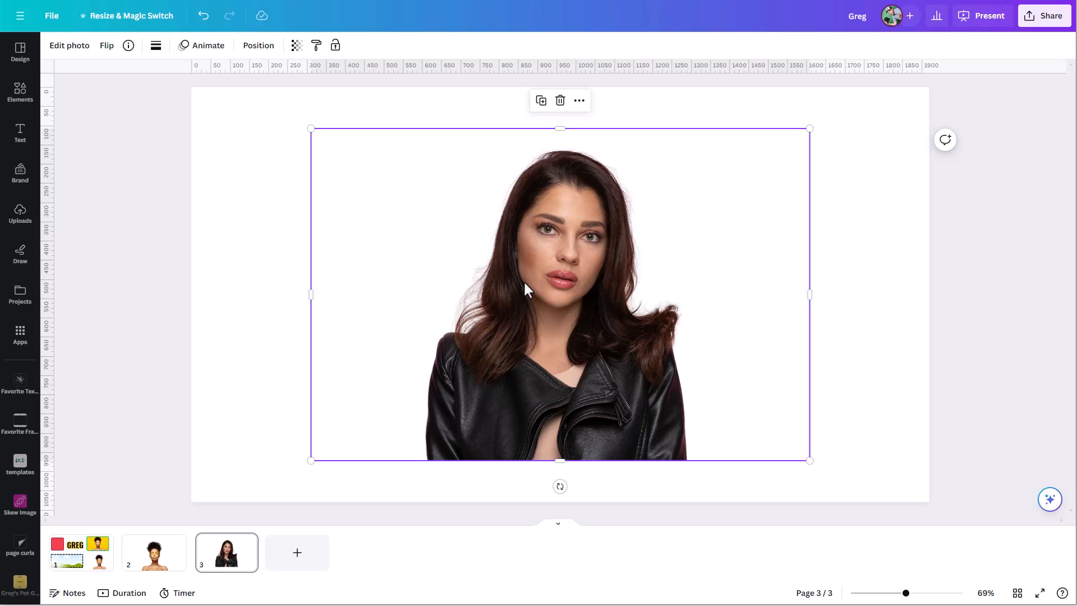
pyautogui.hotkey('ctrl', 'd')
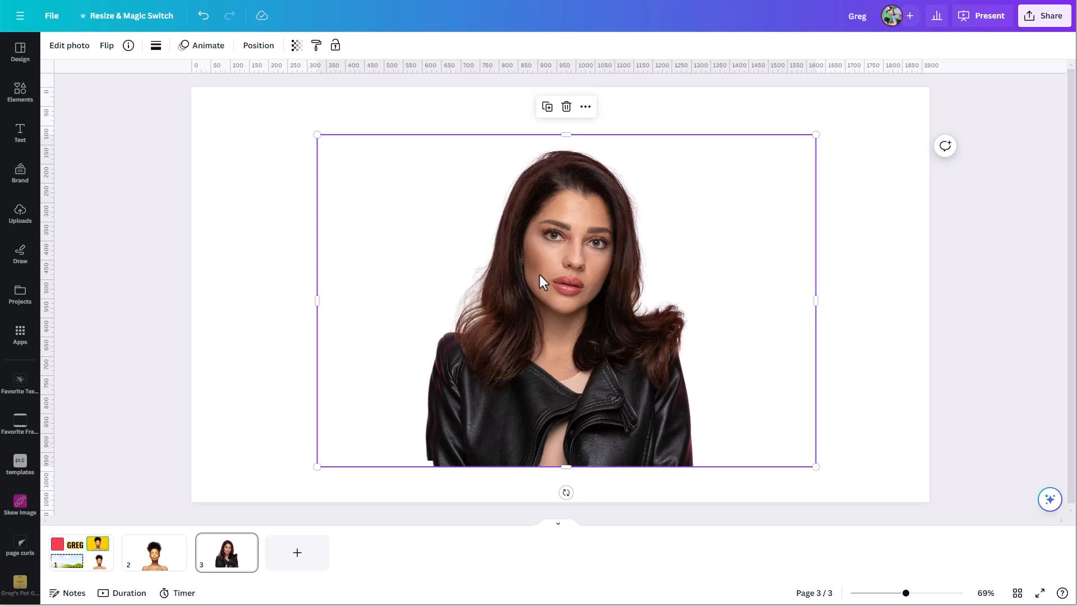
pyautogui.click(83, 48)
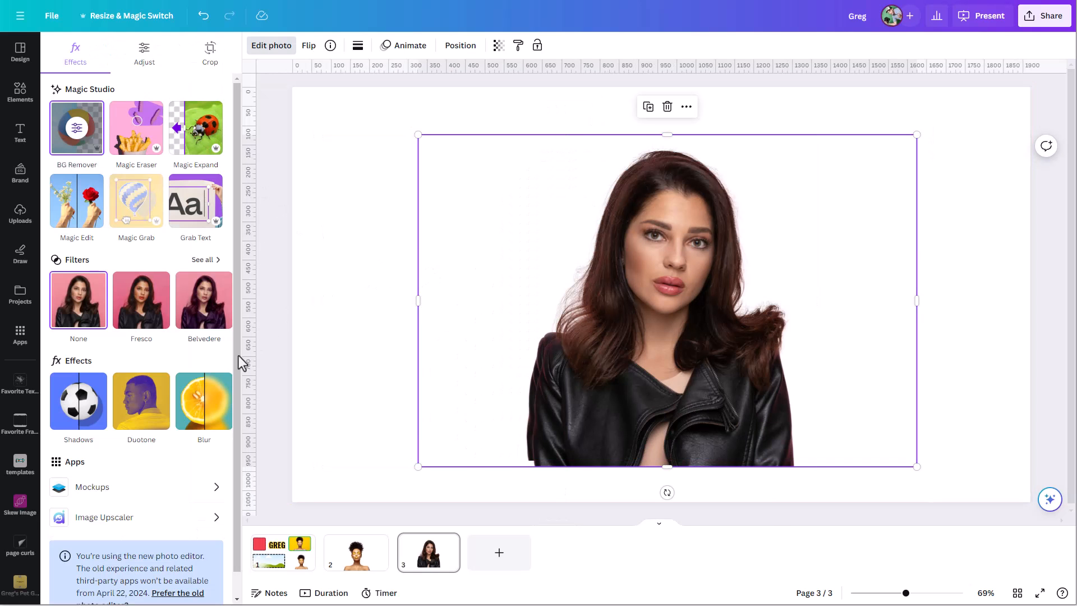
pyautogui.click(142, 401)
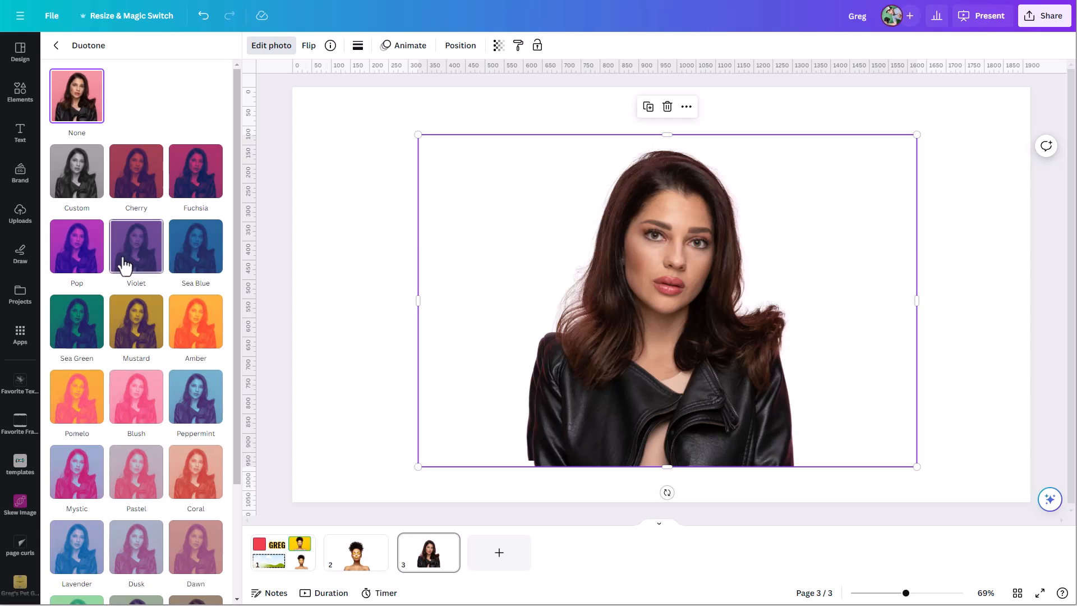
pyautogui.click(75, 171)
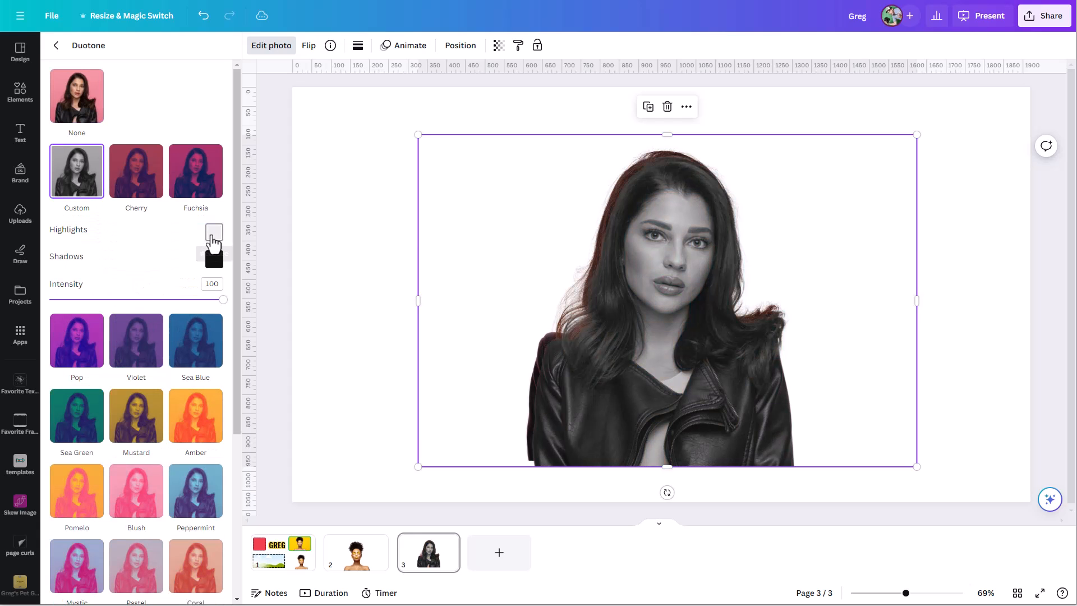
# Set the duotone highlights to bright yellow and sample the same yellow, #FDE22C, for the shadows to make a solid silhouette.
pyautogui.click(214, 232)
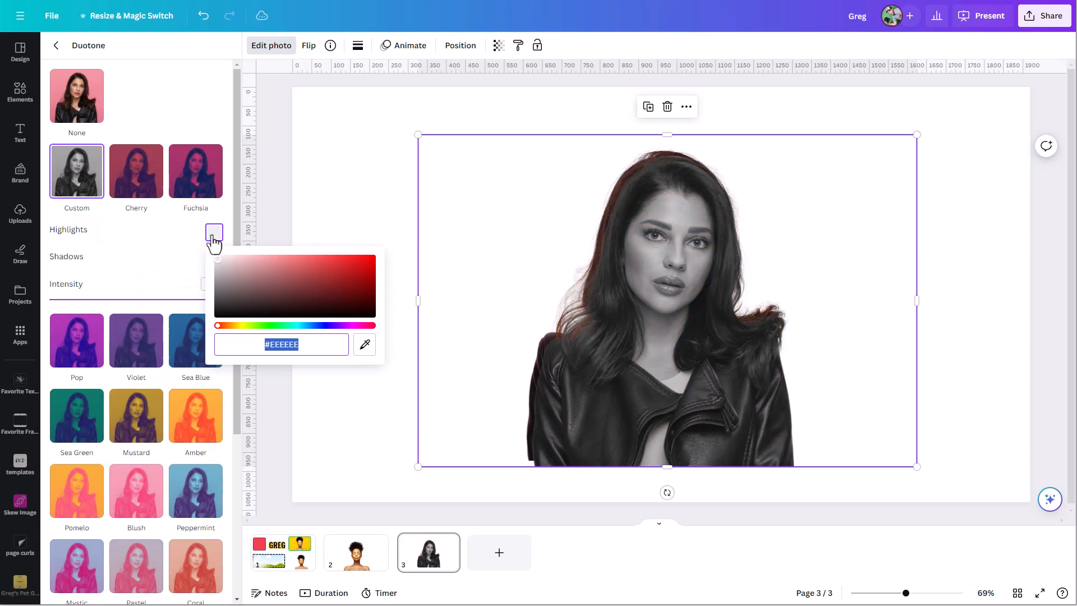
pyautogui.click(240, 326)
pyautogui.click(346, 269)
pyautogui.moveTo(346, 269); pyautogui.dragTo(347, 258)
pyautogui.click(177, 257)
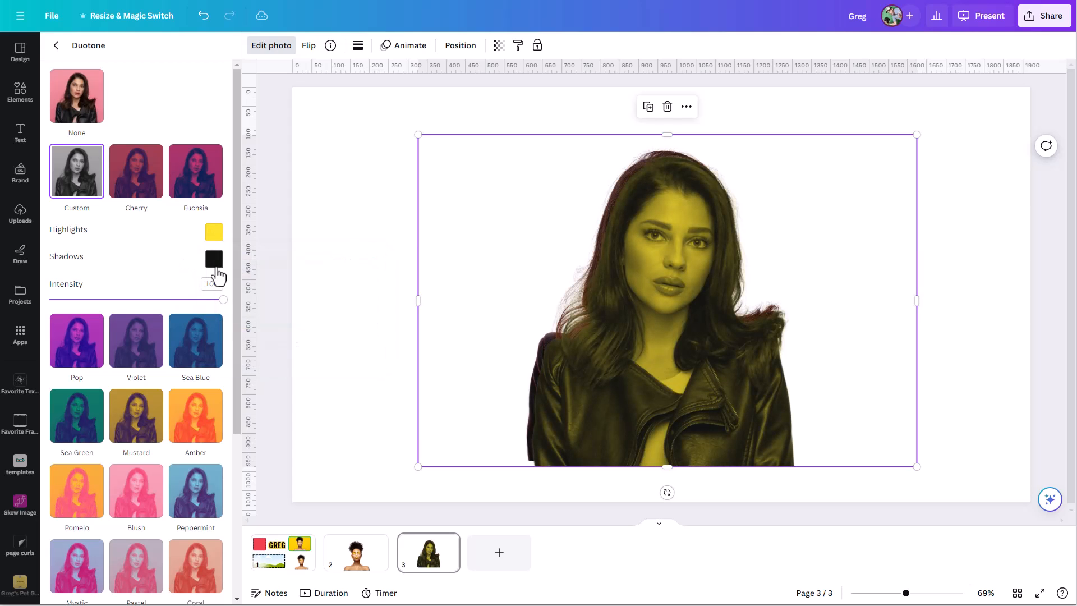
pyautogui.click(214, 258)
pyautogui.click(365, 371)
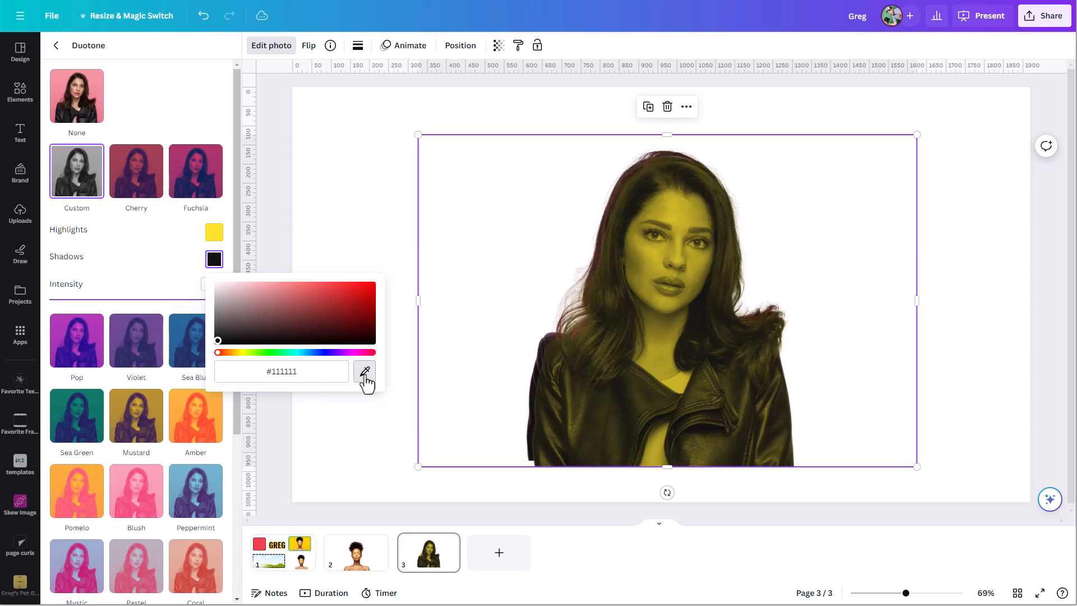
pyautogui.click(214, 232)
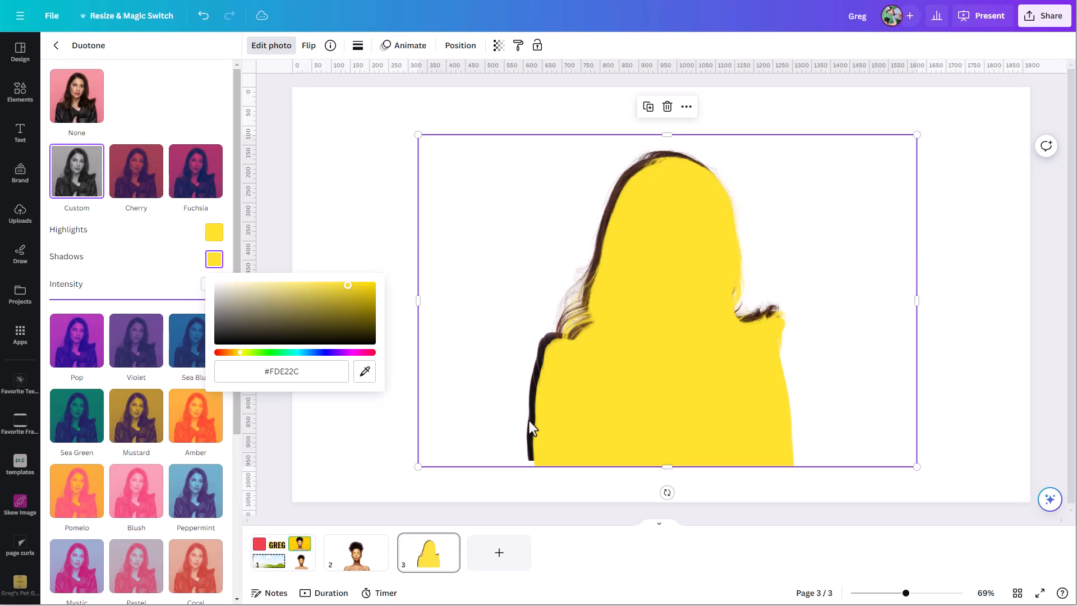
pyautogui.click(504, 154)
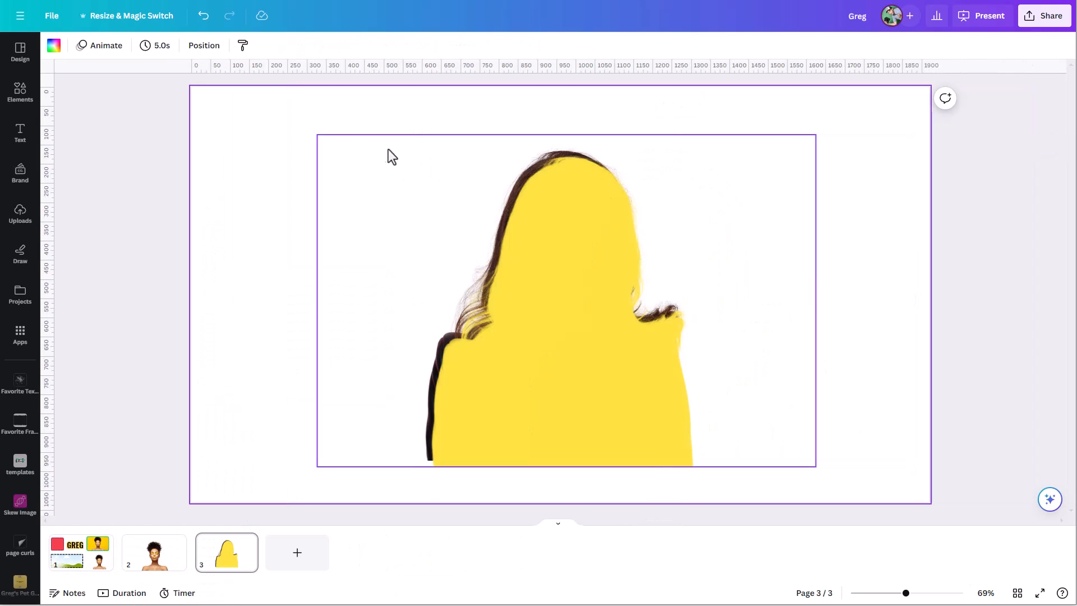
# Enlarge the yellow silhouette to about 1,546 × 1,030 and move its layer behind the original photo.
pyautogui.click(349, 147)
pyautogui.moveTo(318, 135); pyautogui.dragTo(200, 105)
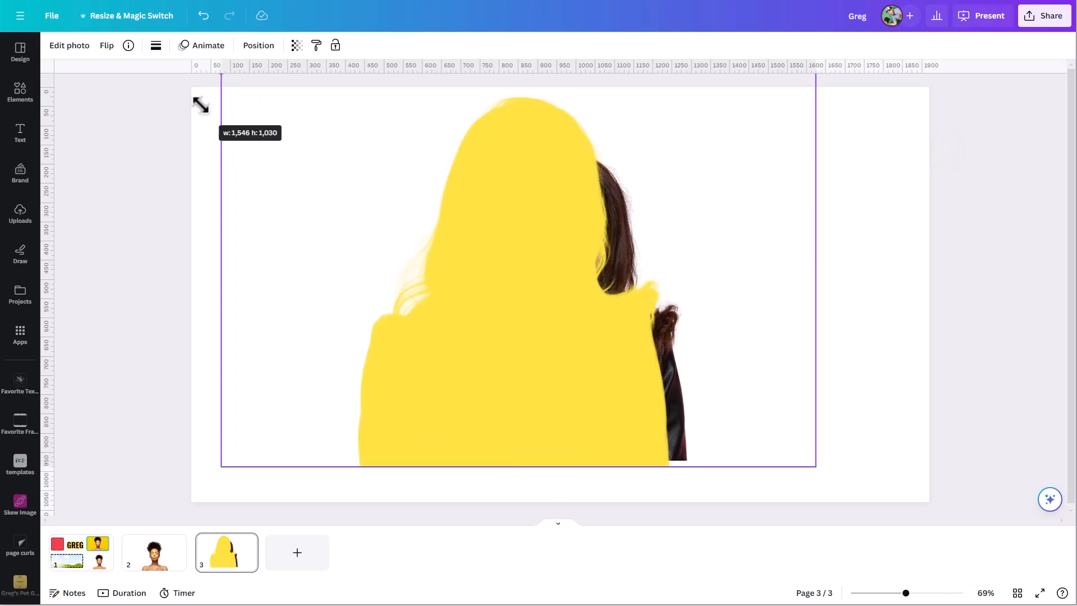
pyautogui.click(258, 46)
pyautogui.moveTo(140, 130); pyautogui.dragTo(144, 166)
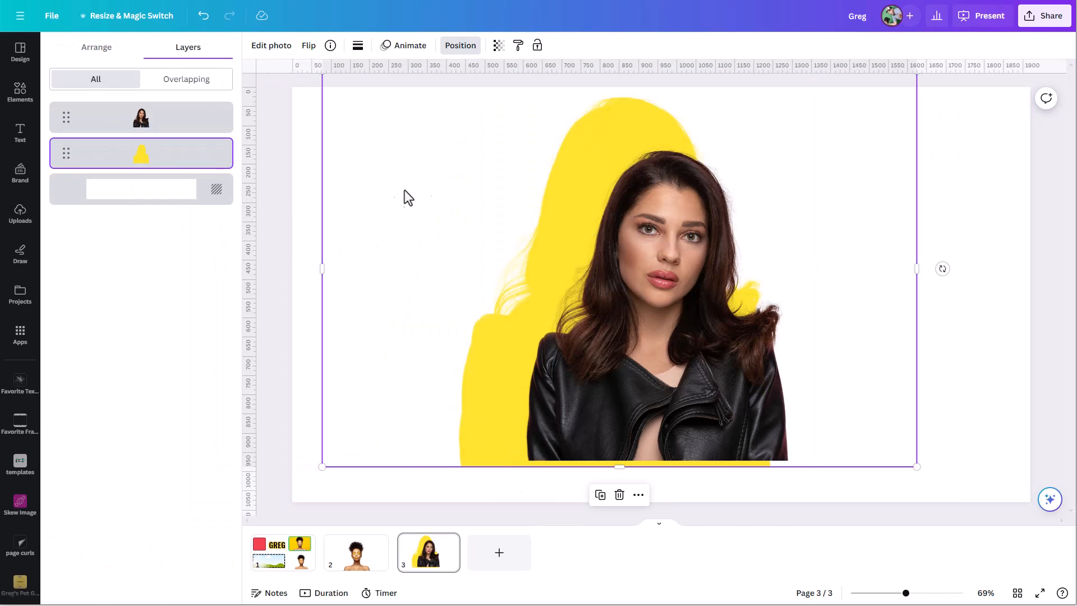
# Center the yellow silhouette behind the woman as an outline and crop its lower edge flush with the original photo.
pyautogui.moveTo(600, 114); pyautogui.dragTo(641, 135)
pyautogui.moveTo(661, 492); pyautogui.dragTo(657, 460)
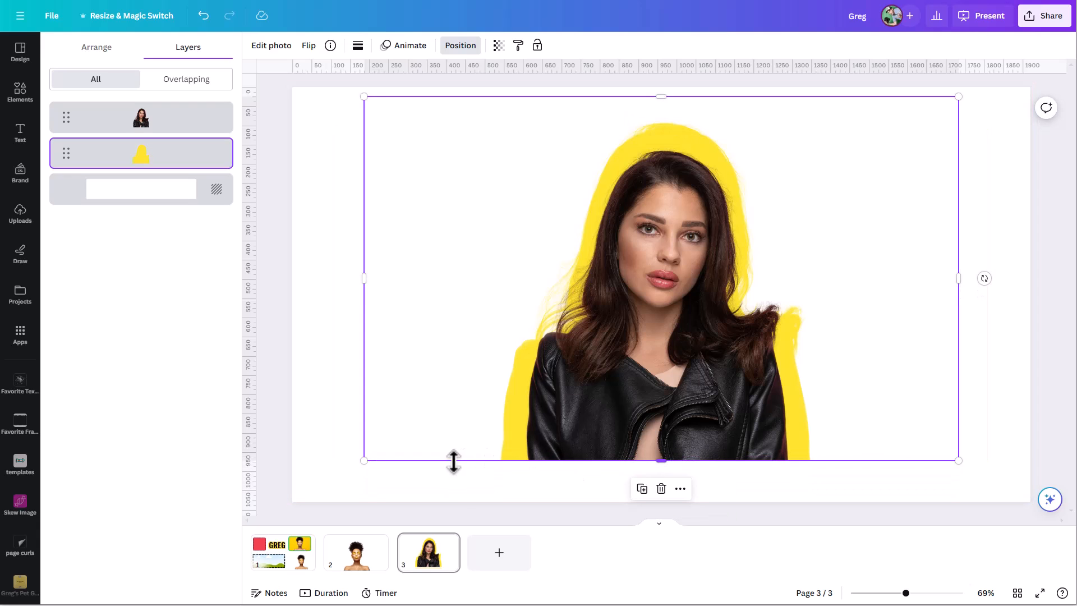
# Group the photo with its yellow silhouette and move the group down to the page's bottom edge.
pyautogui.moveTo(335, 211); pyautogui.dragTo(653, 305)
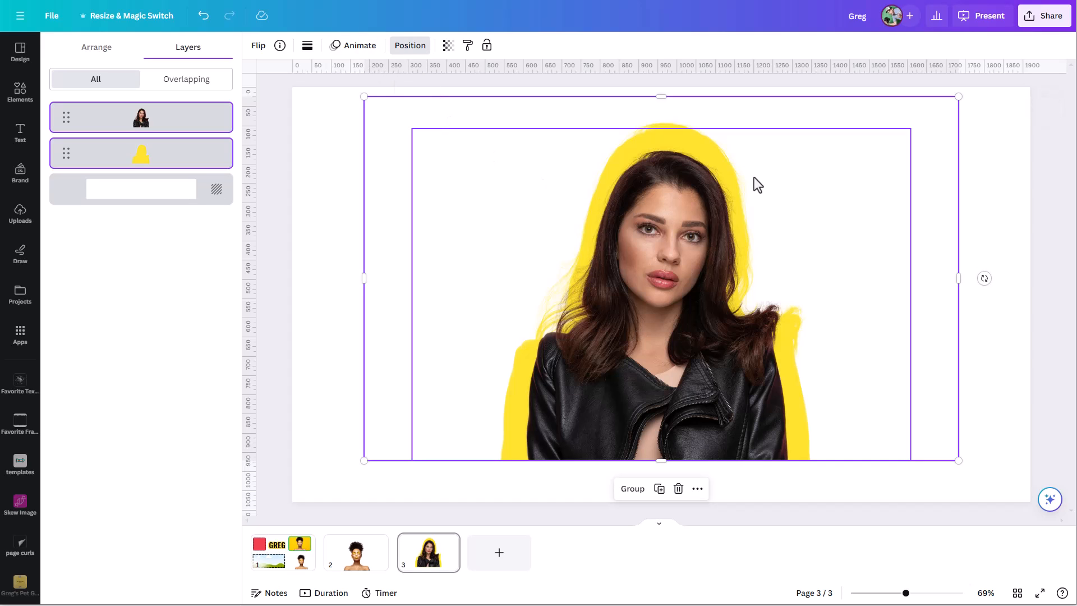
pyautogui.moveTo(993, 133); pyautogui.dragTo(642, 345)
pyautogui.click(634, 488)
pyautogui.moveTo(666, 313); pyautogui.dragTo(657, 346)
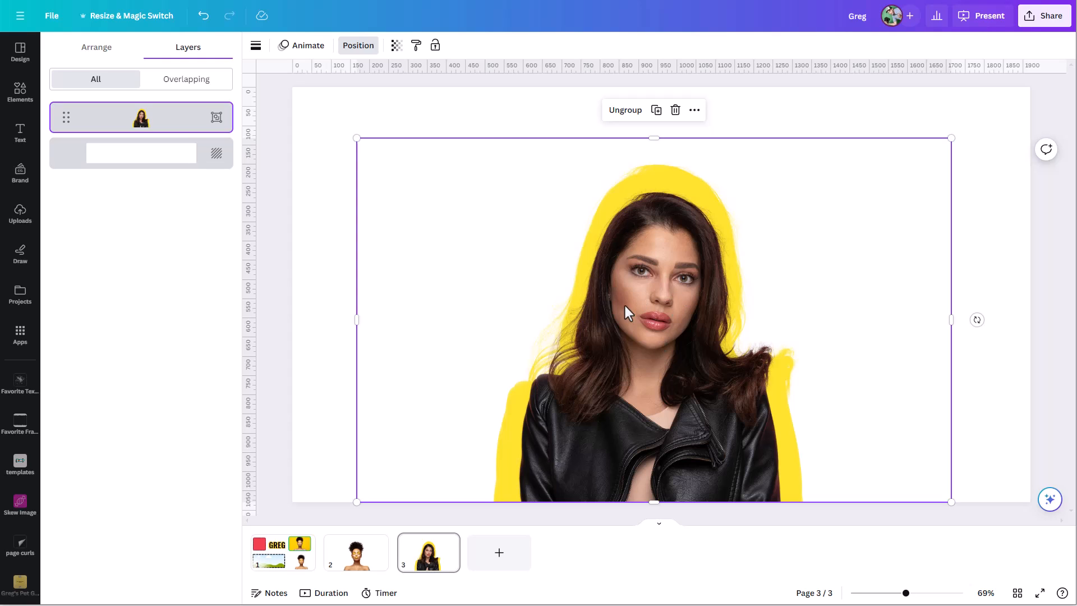
# Duplicate the cut-out photo on page 2 and apply the Cherry Duotone effect to the copy.
pyautogui.click(356, 553)
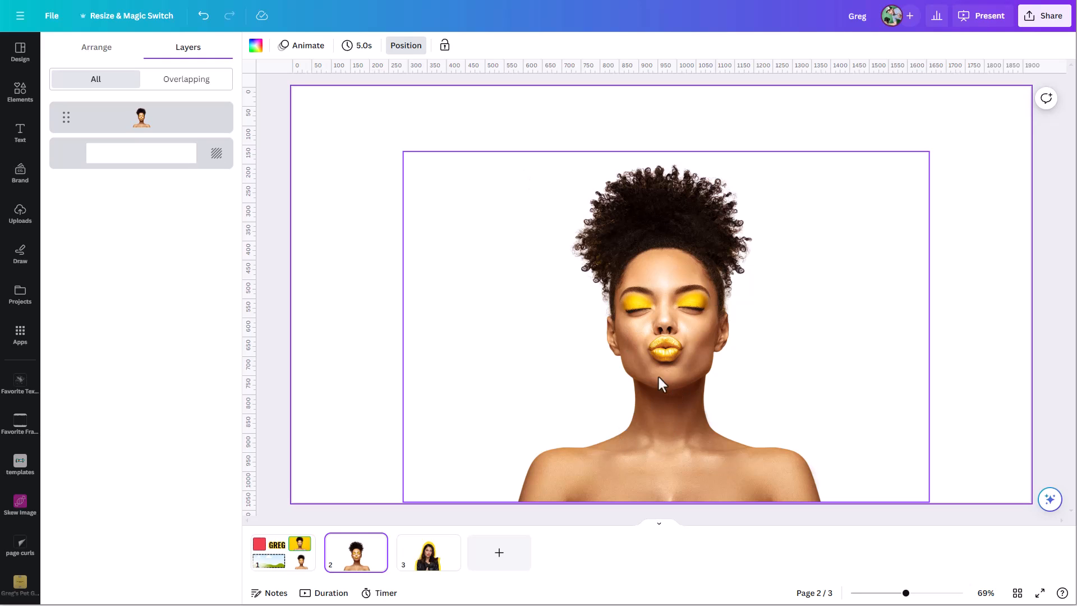
pyautogui.click(643, 292)
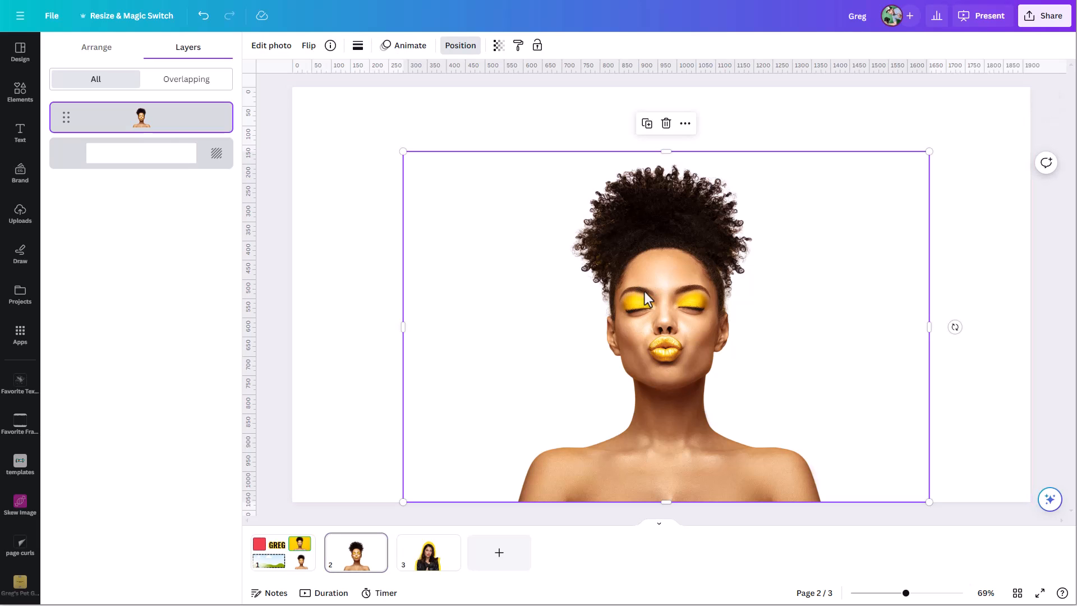
pyautogui.hotkey('ctrl', 'd')
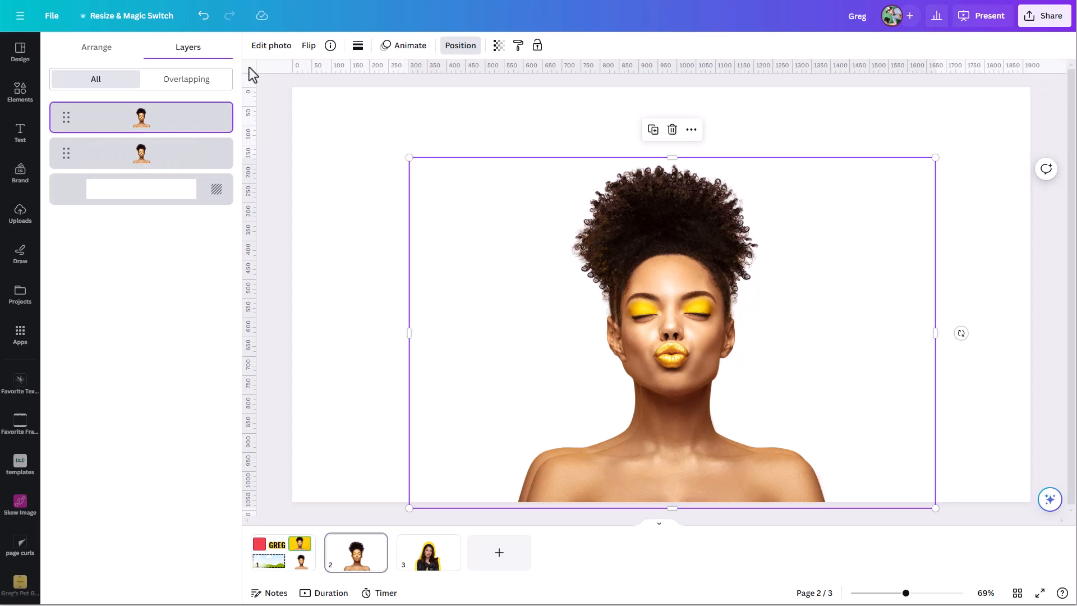
pyautogui.click(269, 48)
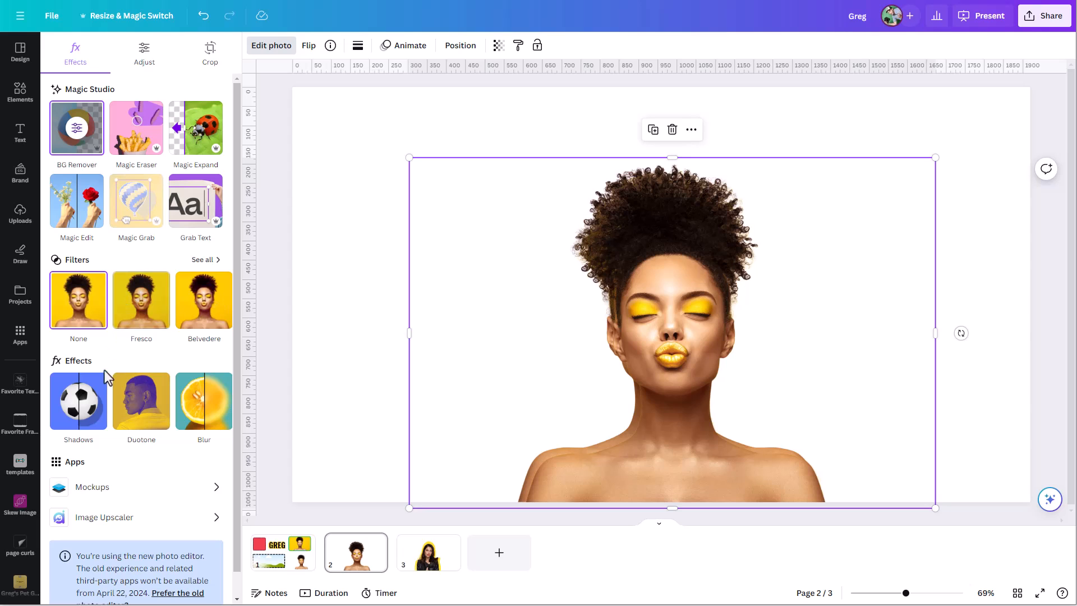
pyautogui.click(134, 409)
pyautogui.click(136, 185)
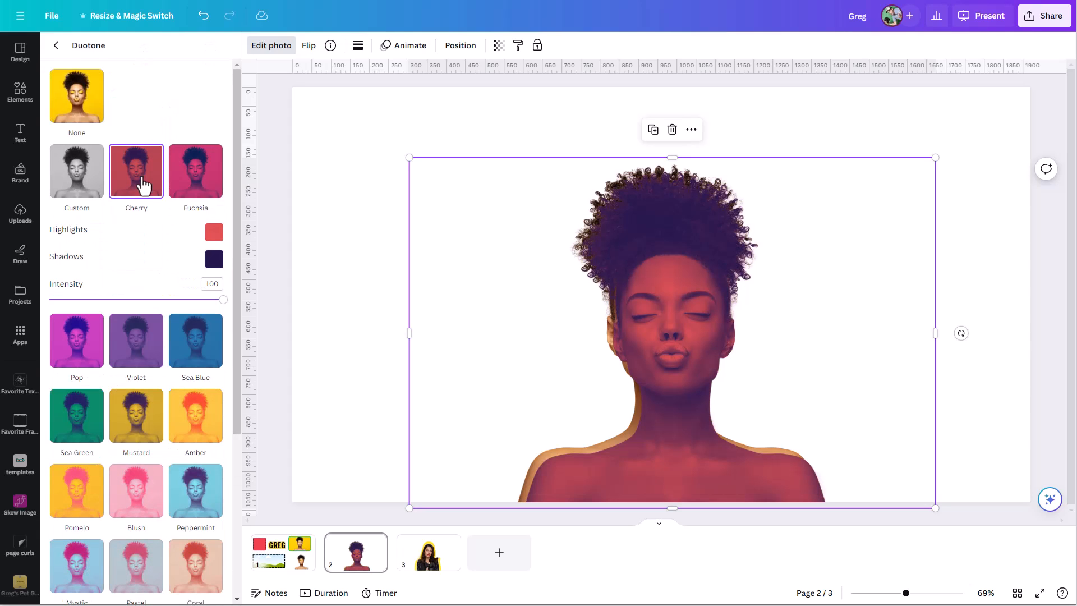
# Sample the red highlight color, #E05353, for the duotone shadows so the copy becomes a solid red silhouette.
pyautogui.click(214, 259)
pyautogui.click(364, 371)
pyautogui.click(214, 232)
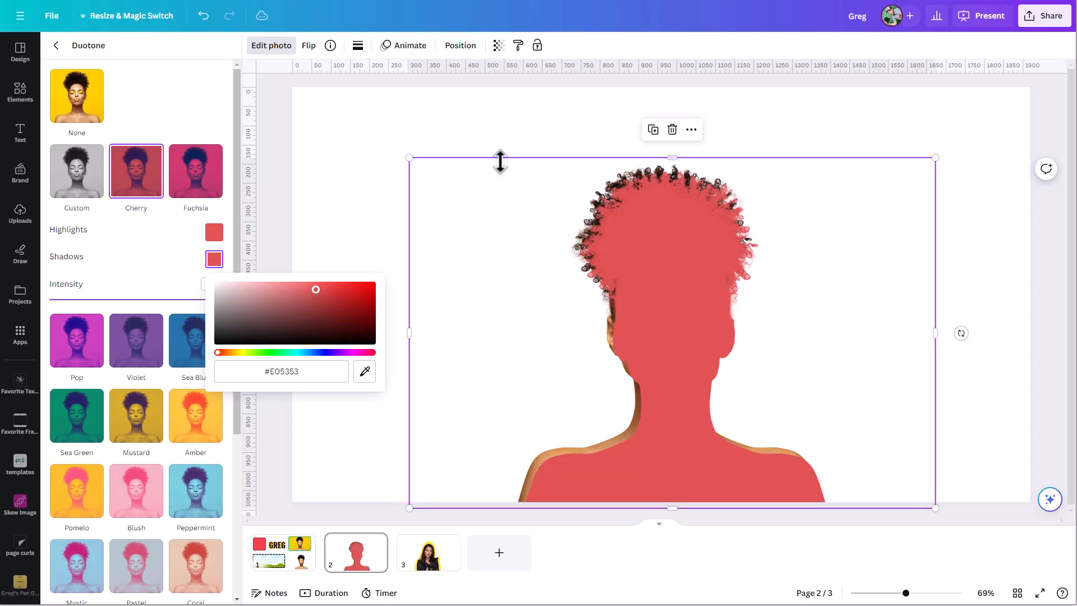
# Enlarge the red silhouette and layer it centered behind the original photo as an outline.
pyautogui.moveTo(409, 157); pyautogui.dragTo(339, 111)
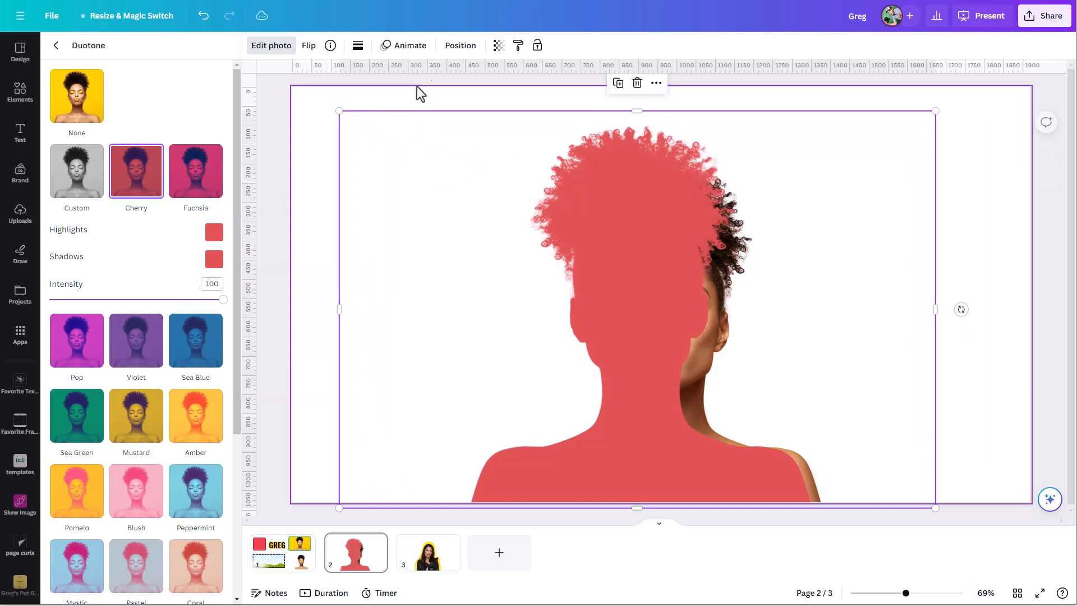
pyautogui.click(460, 45)
pyautogui.moveTo(160, 130); pyautogui.dragTo(160, 180)
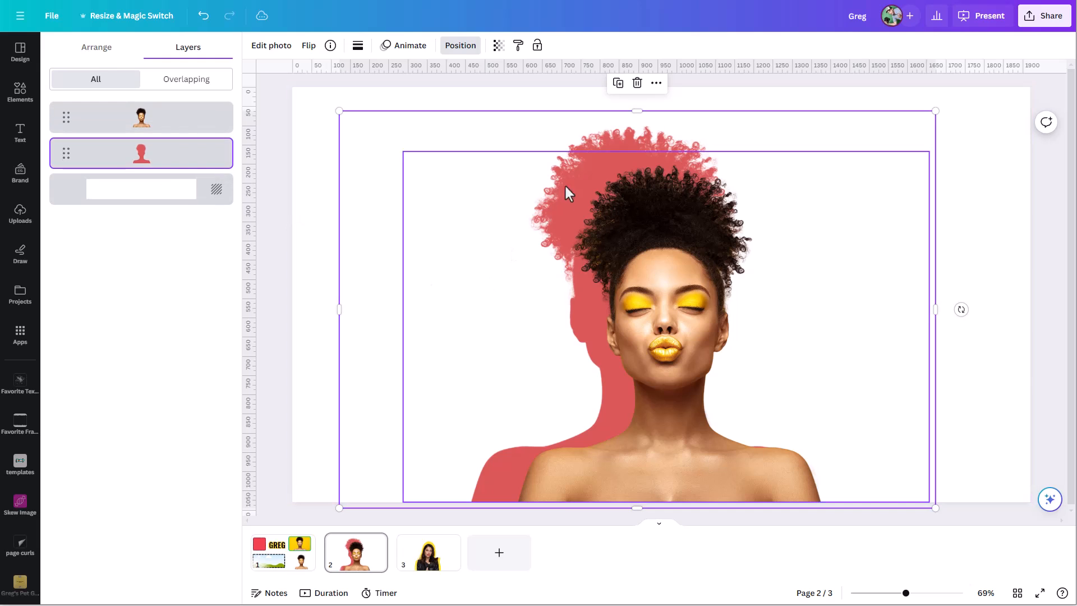
pyautogui.moveTo(579, 135); pyautogui.dragTo(607, 139)
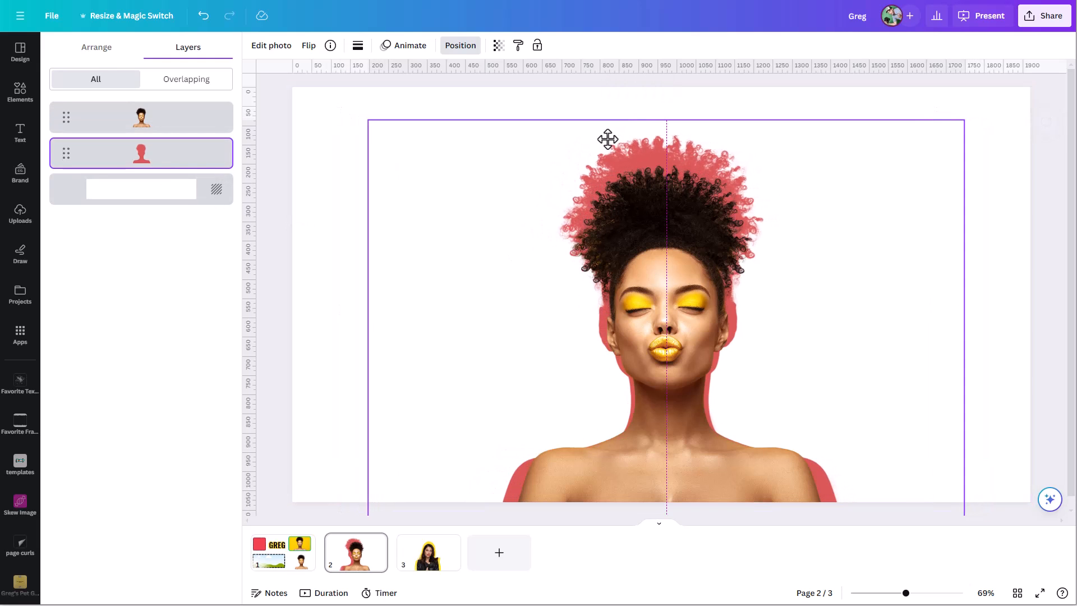
pyautogui.moveTo(964, 119); pyautogui.dragTo(941, 134)
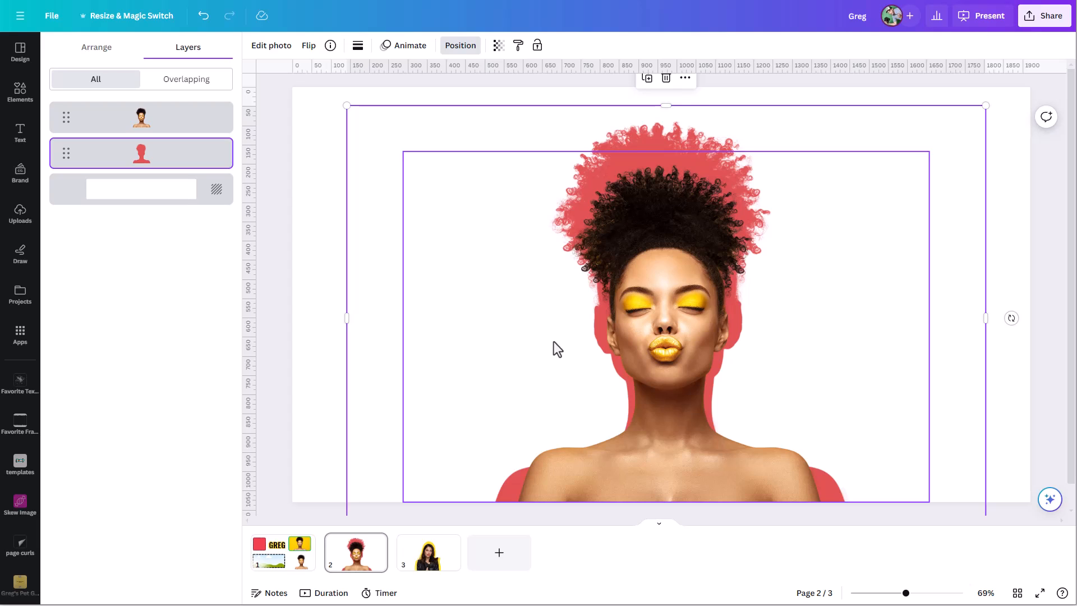
# Ungroup the photo and its yellow silhouette on page 3.
pyautogui.click(427, 565)
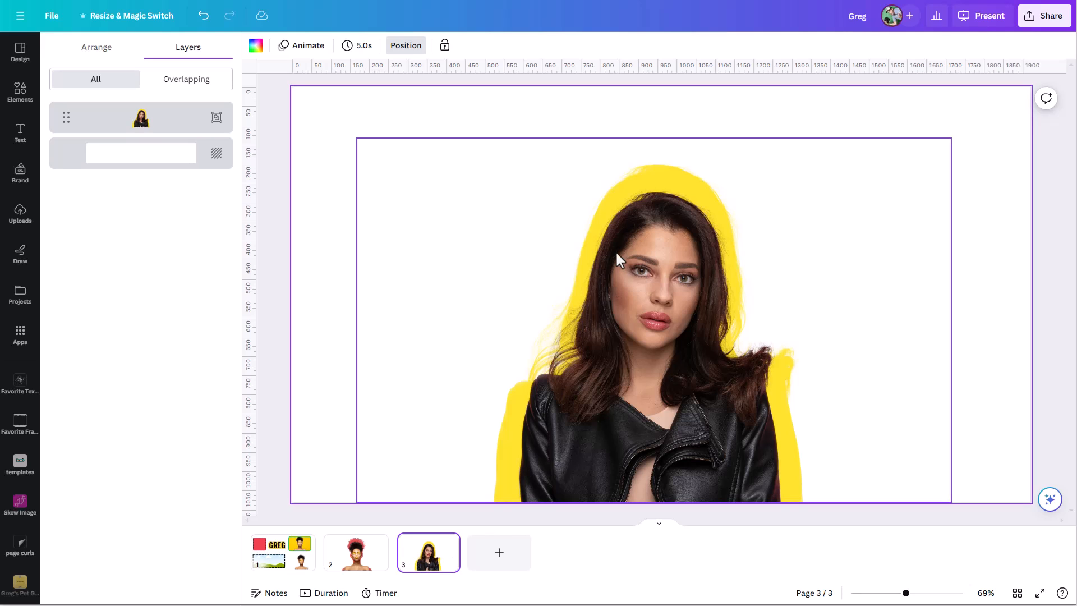
pyautogui.click(209, 119)
pyautogui.click(625, 110)
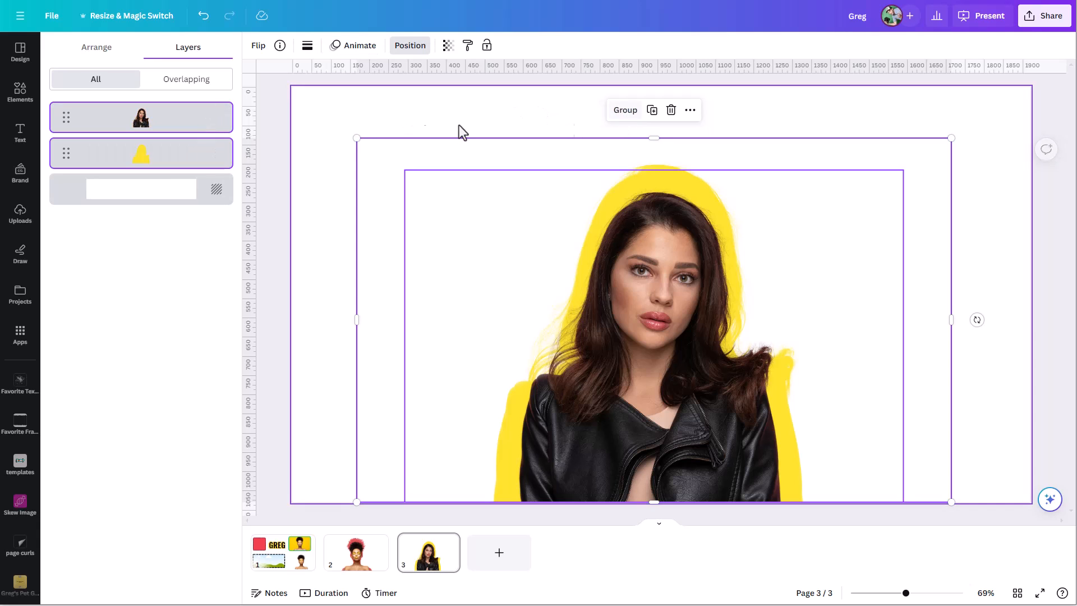
# Blur the whole yellow silhouette image at an intensity of about 98 to create a glow.
pyautogui.click(174, 162)
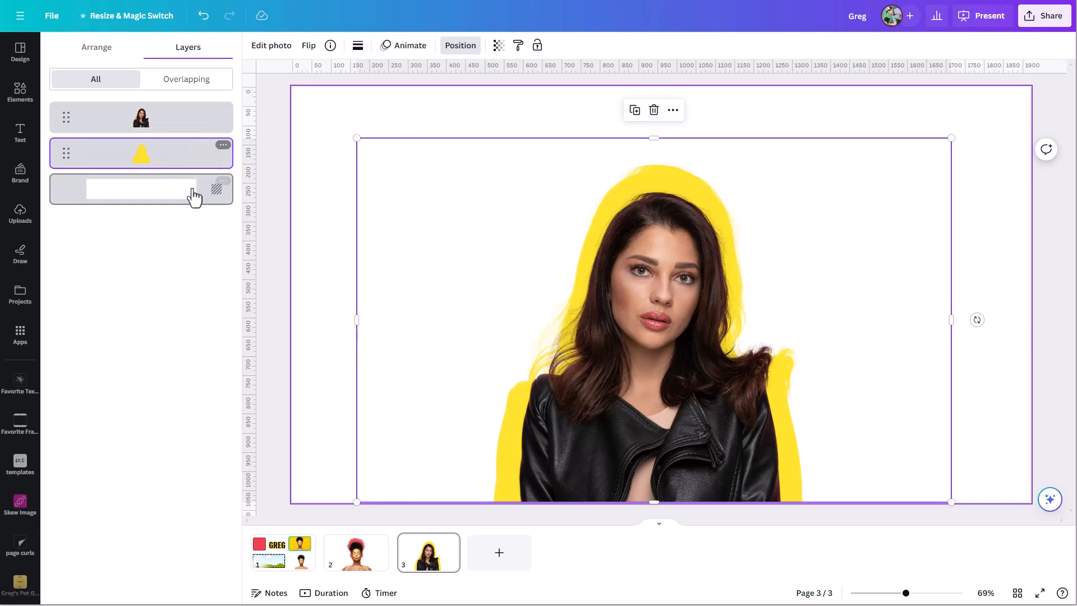
pyautogui.click(279, 47)
pyautogui.click(205, 418)
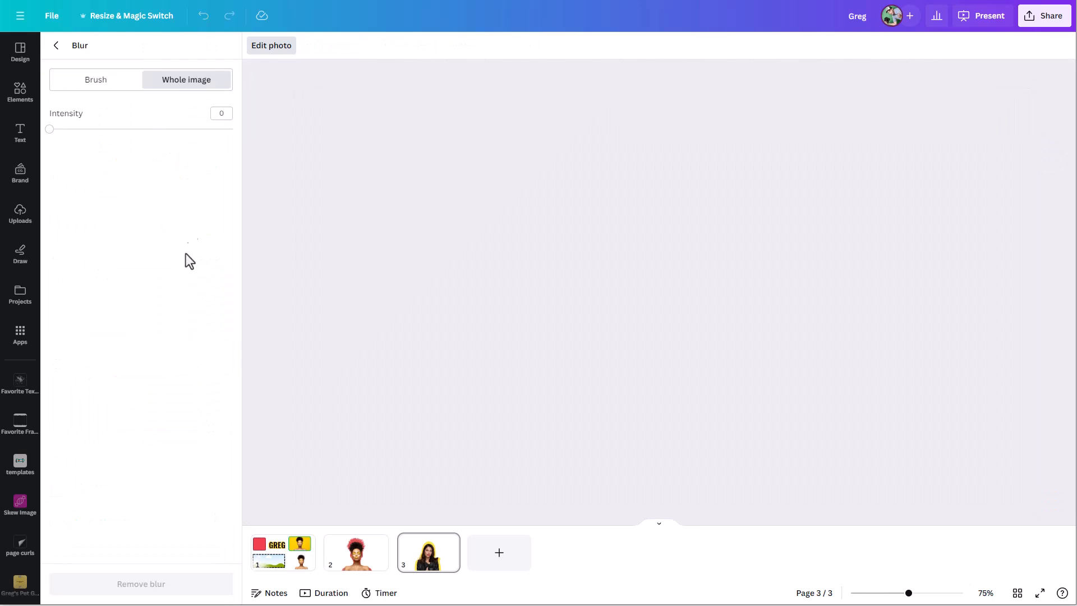
pyautogui.moveTo(59, 128); pyautogui.dragTo(230, 126)
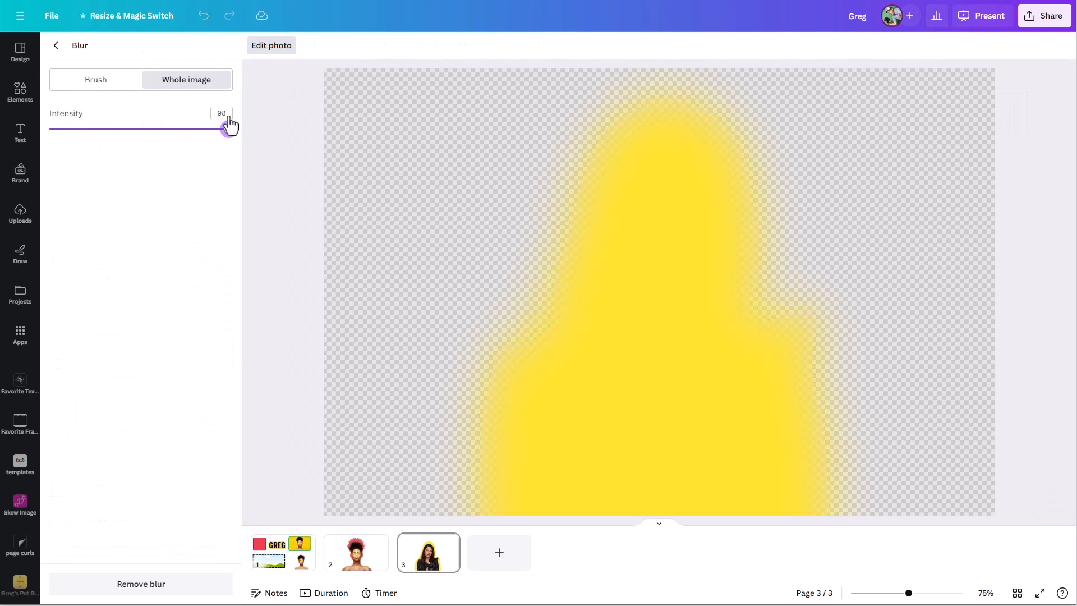
pyautogui.click(58, 47)
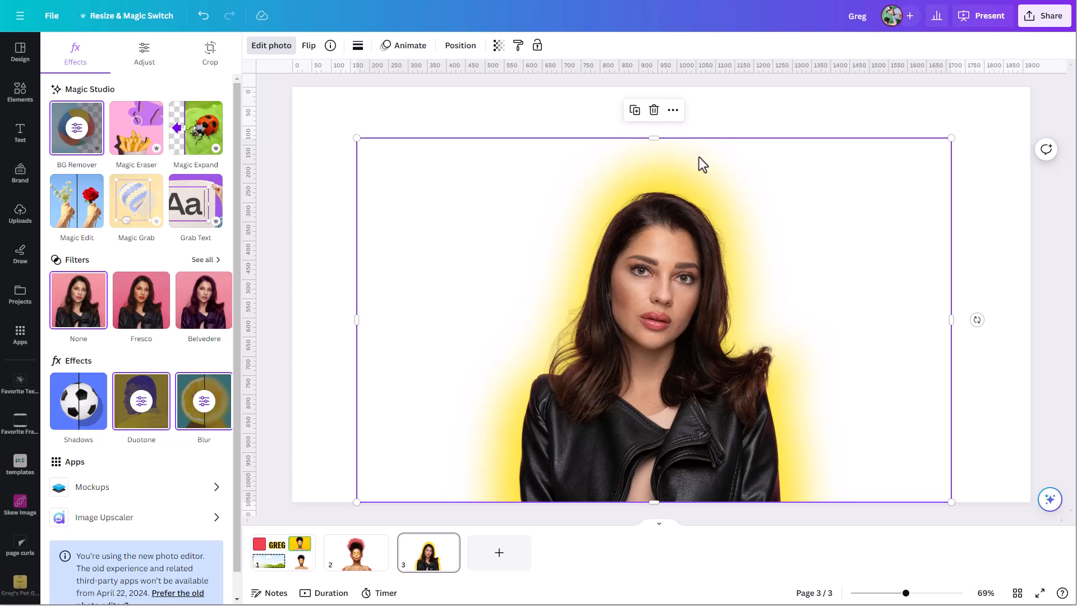
# Try lowering the transparency of the blurred yellow silhouette, return it to 100, and deselect the image.
pyautogui.click(498, 45)
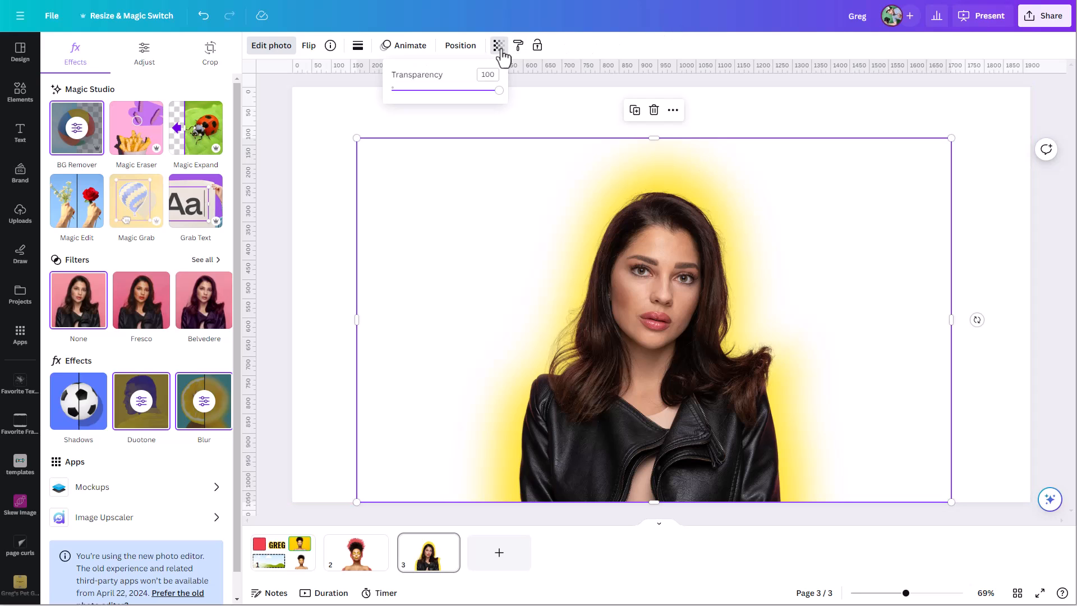
pyautogui.moveTo(457, 91); pyautogui.dragTo(536, 99)
pyautogui.click(818, 119)
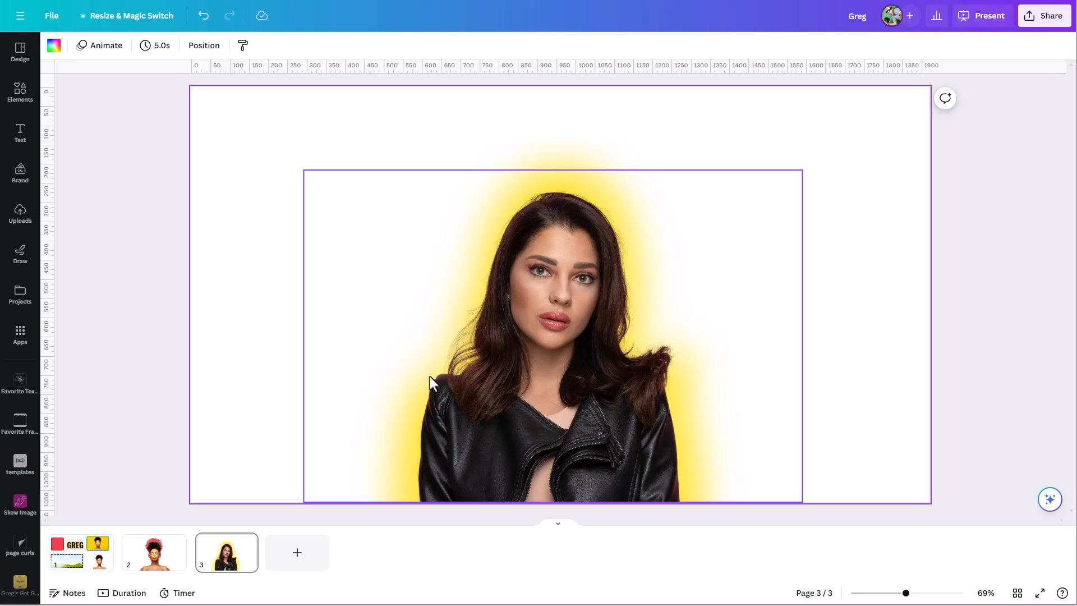
# Delete the red silhouette layer behind the woman's photo on page 2.
pyautogui.click(160, 557)
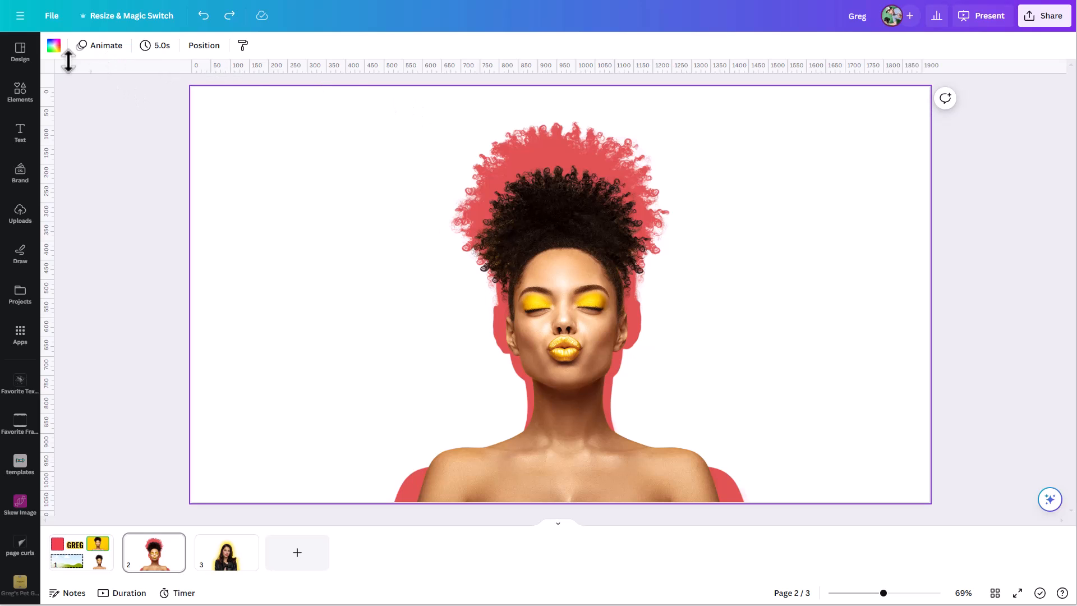
pyautogui.click(200, 50)
pyautogui.click(176, 160)
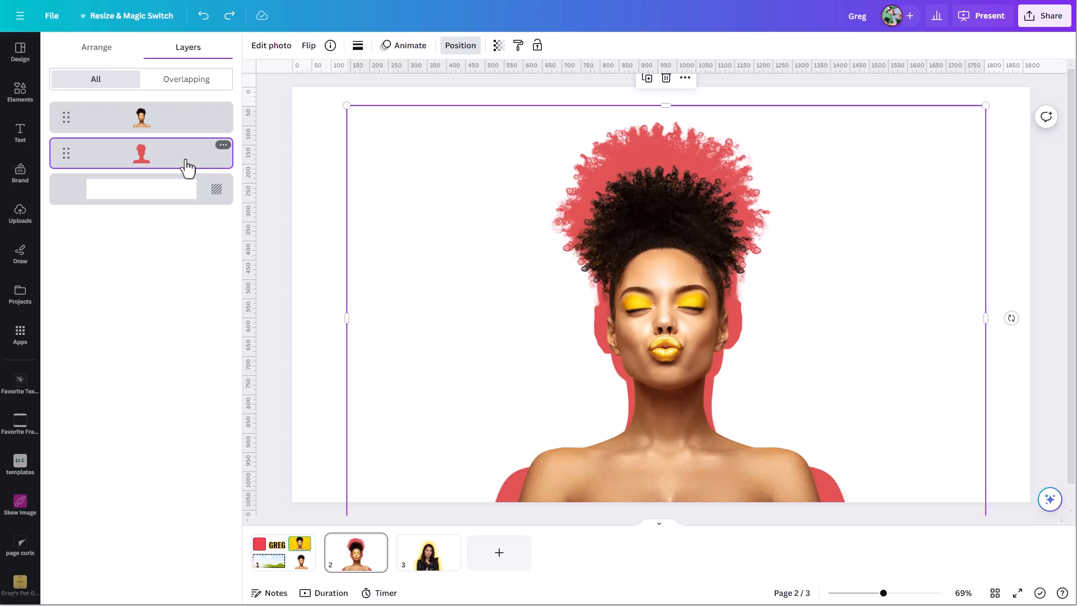
pyautogui.press('Delete')
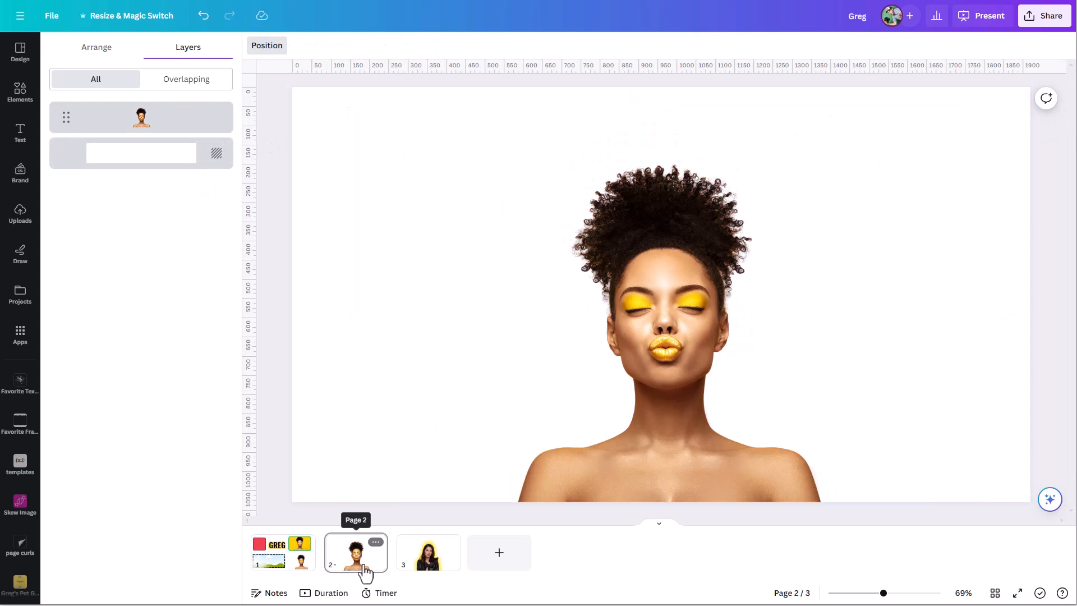
# Set up a PNG download with a transparent background for page 2 only.
pyautogui.click(1043, 17)
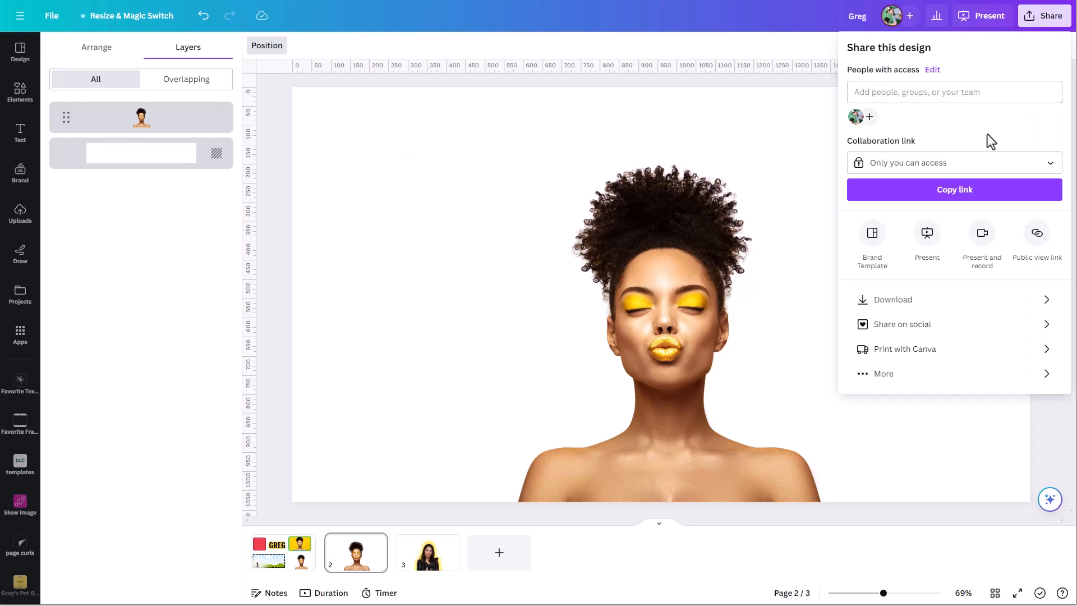
pyautogui.click(908, 299)
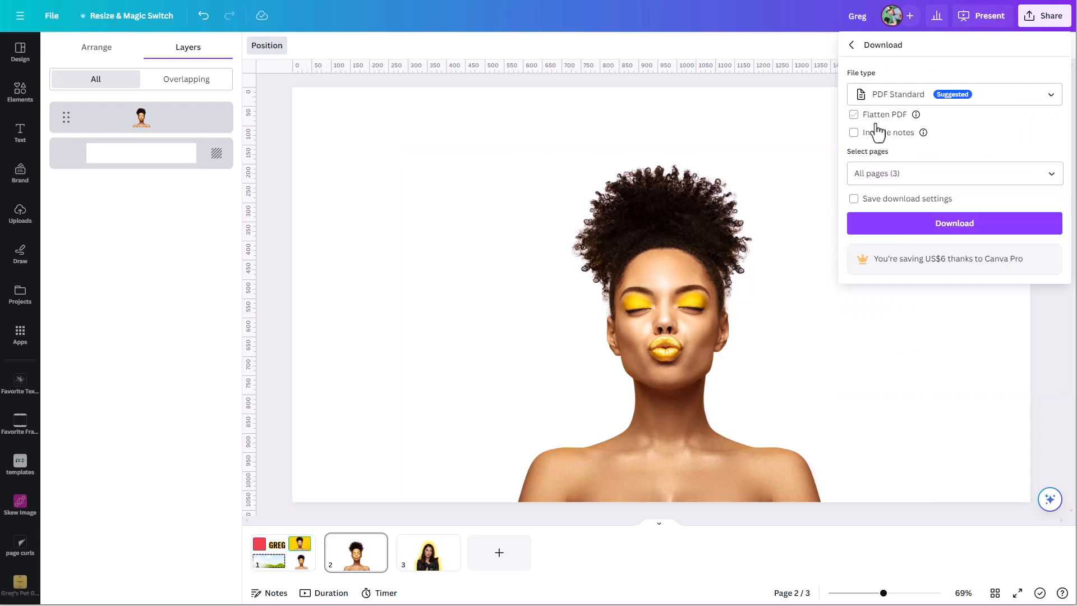
pyautogui.click(937, 100)
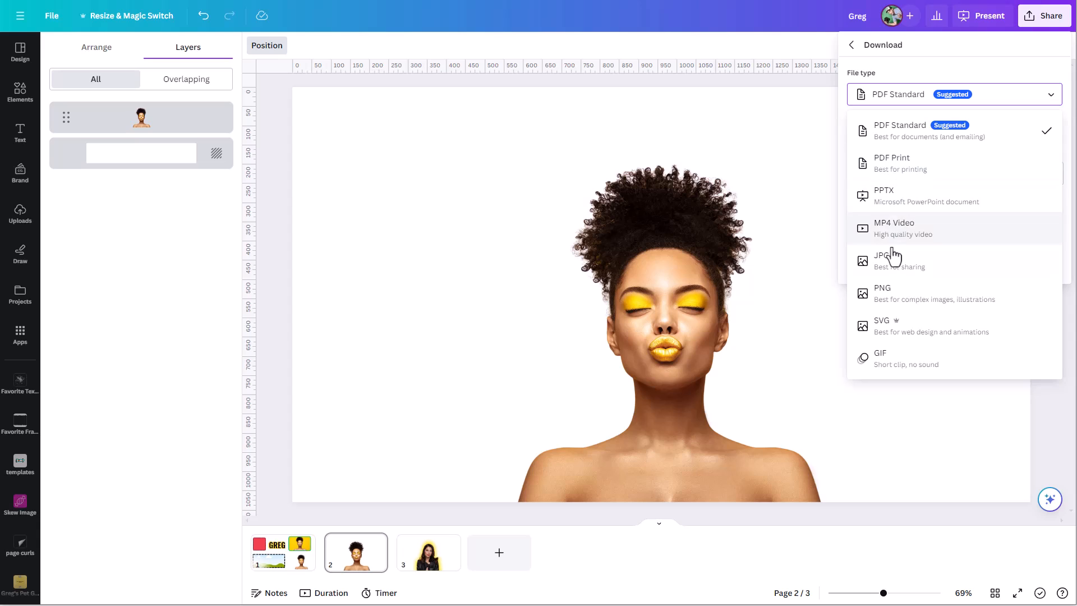
pyautogui.click(900, 295)
pyautogui.click(853, 163)
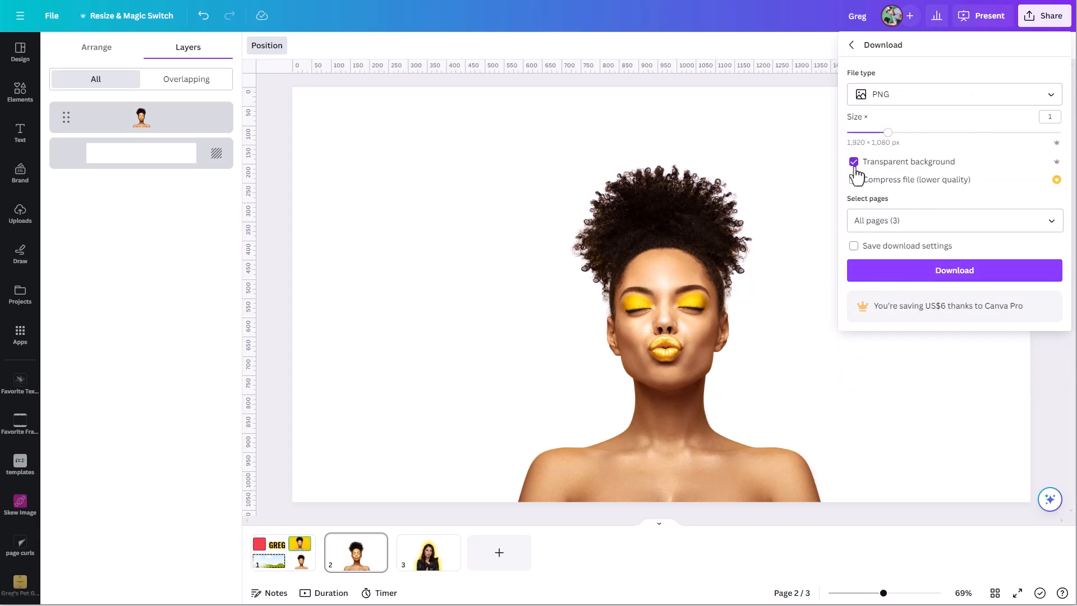
pyautogui.click(1022, 225)
pyautogui.click(1042, 253)
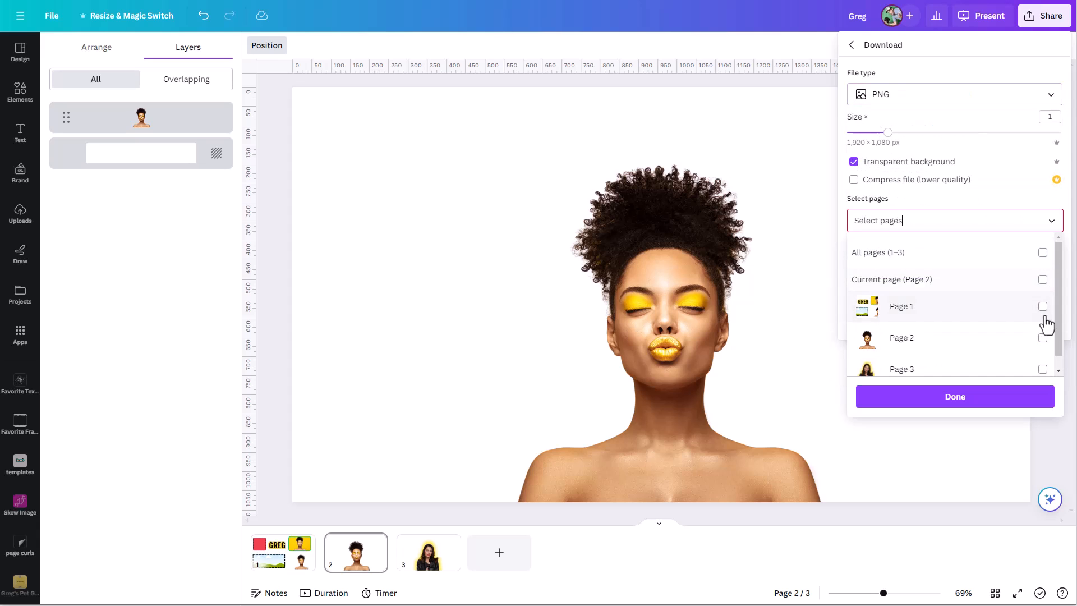
pyautogui.click(1043, 338)
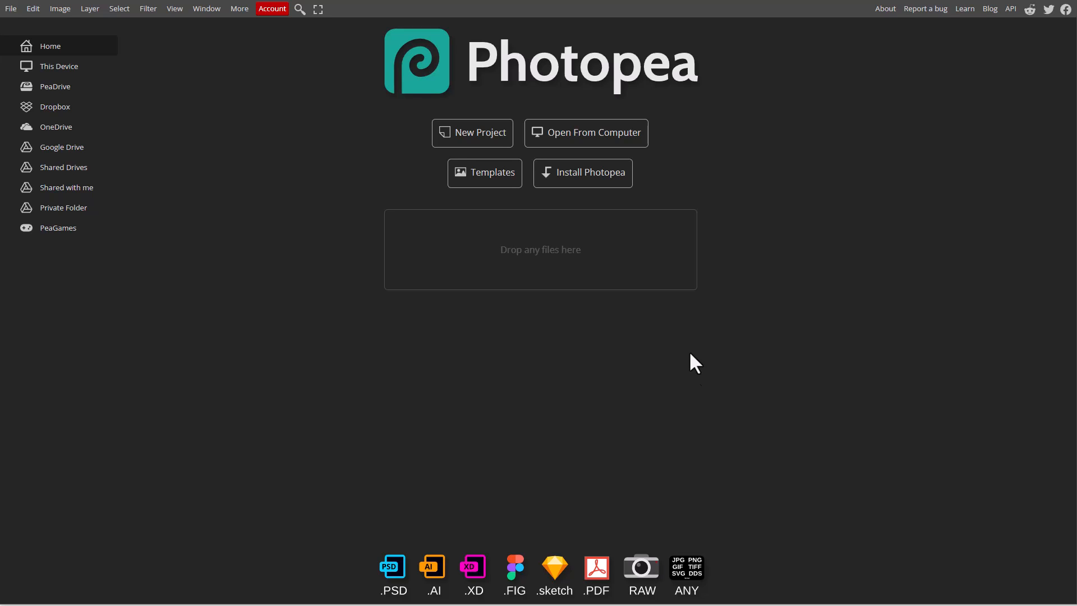
# Switch to Photopea and open the womanBorderExample image from the computer.
pyautogui.click(576, 143)
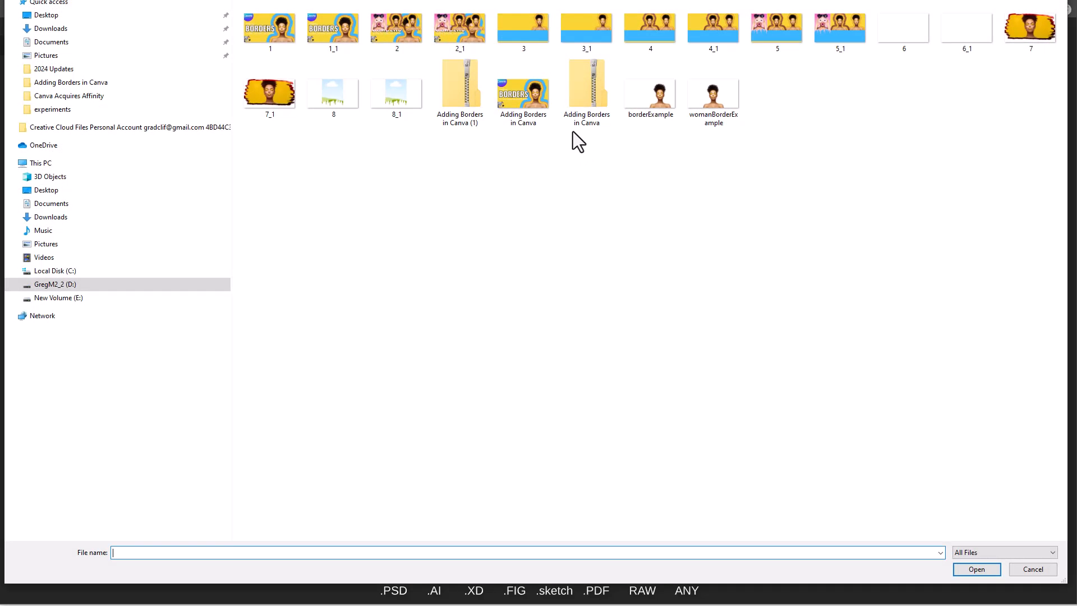
pyautogui.doubleClick(695, 104)
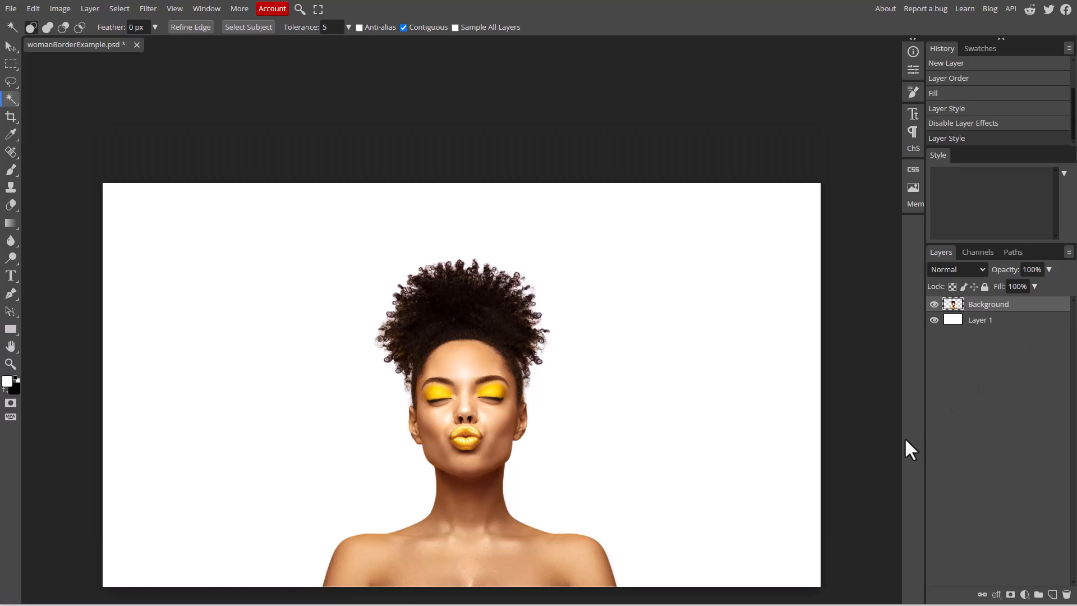
# Apply a green 75 px Stroke layer style to the woman's cut-out on the Background layer.
pyautogui.click(996, 596)
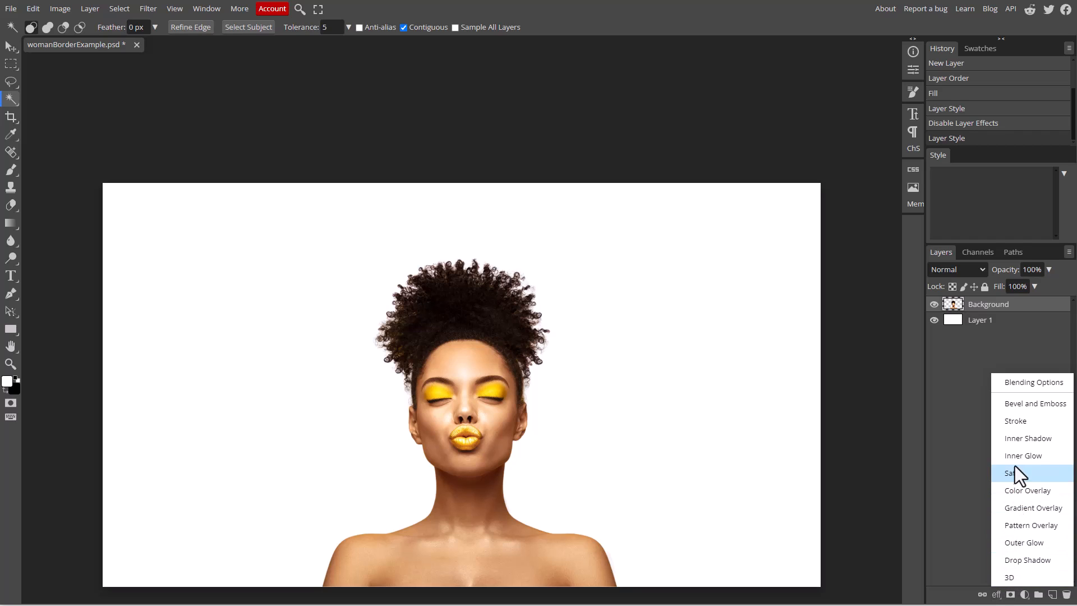
pyautogui.click(1019, 423)
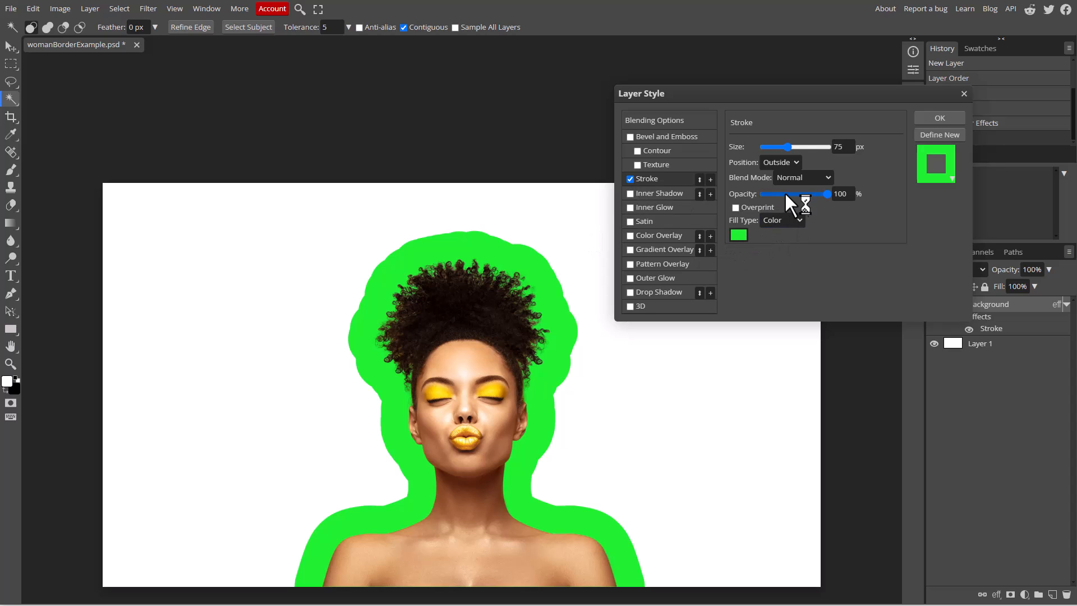
pyautogui.click(838, 147)
# Try the Inside and Center positions for the green stroke, then return it to Outside.
pyautogui.click(792, 161)
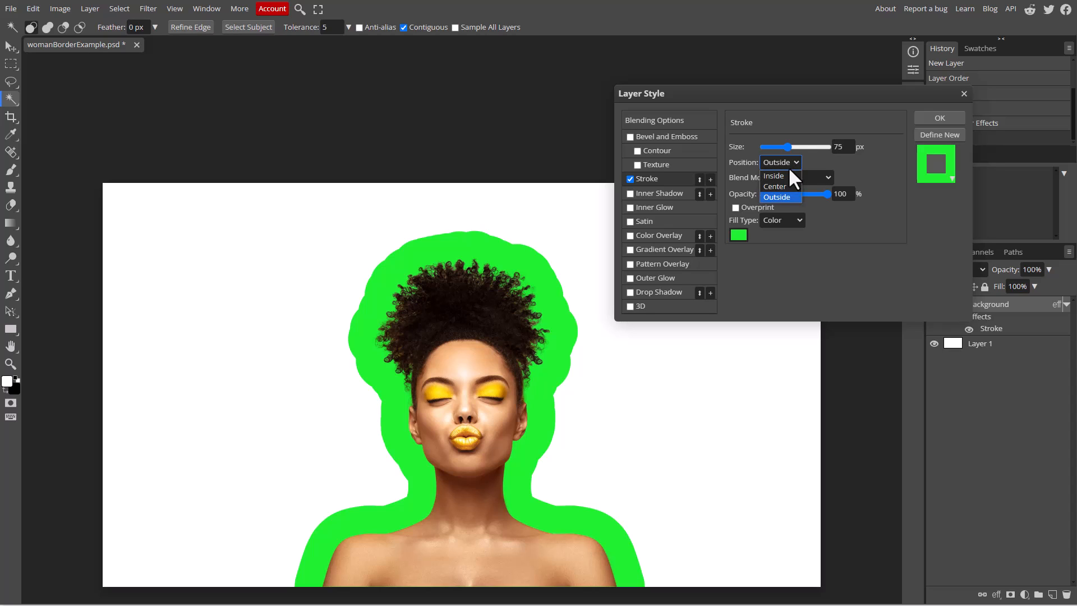
pyautogui.click(781, 178)
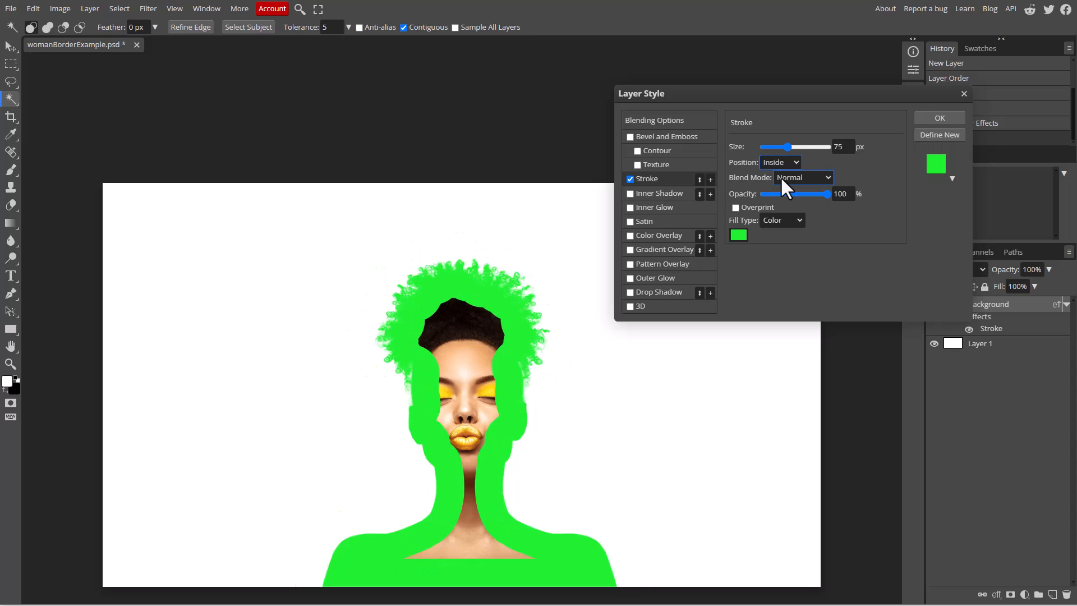
pyautogui.click(786, 162)
pyautogui.click(790, 162)
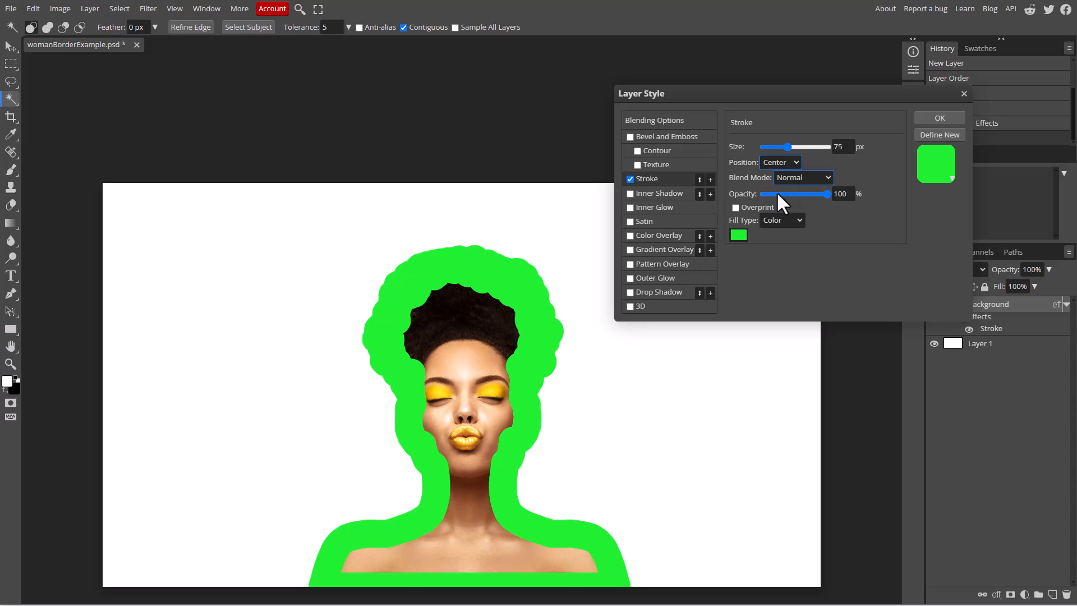
pyautogui.click(777, 190)
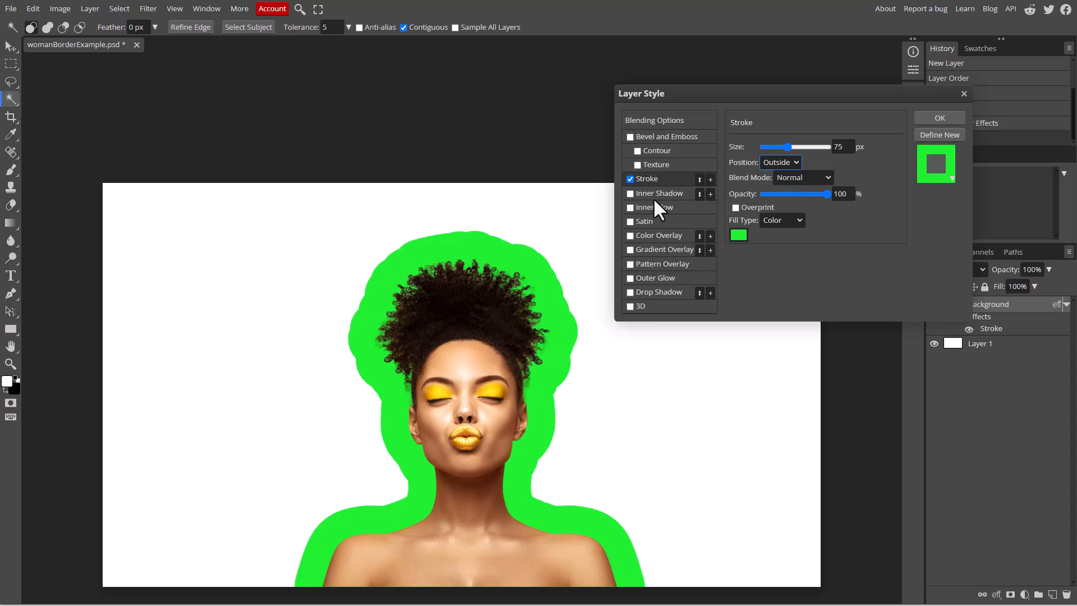
# Add a second stroke to the woman's layer, coloured red (#f11d1d) and 50 px in size.
pyautogui.click(710, 179)
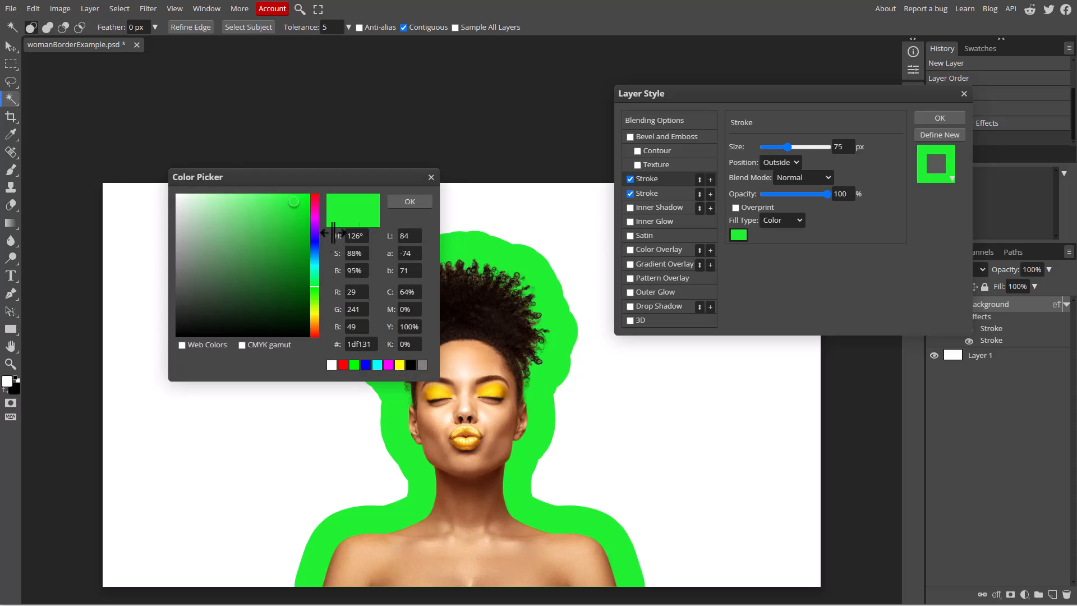
pyautogui.click(313, 201)
pyautogui.click(314, 194)
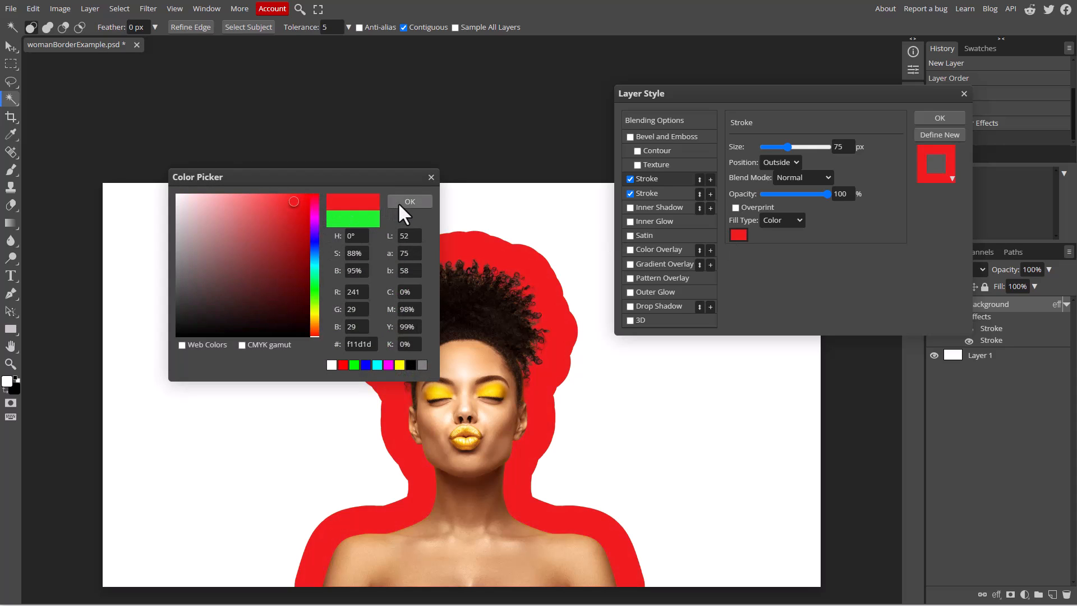
pyautogui.click(402, 203)
pyautogui.moveTo(846, 148); pyautogui.dragTo(792, 150)
pyautogui.write('50')
pyautogui.press('Return')
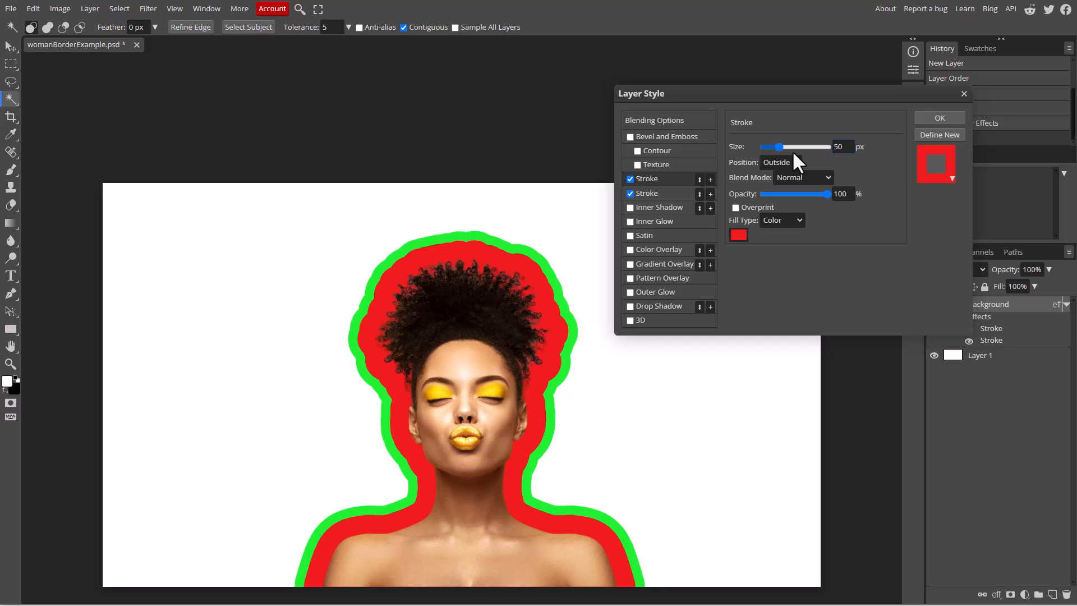
# Add a third stroke to the woman's layer, coloured yellow and 25 px in size.
pyautogui.click(710, 194)
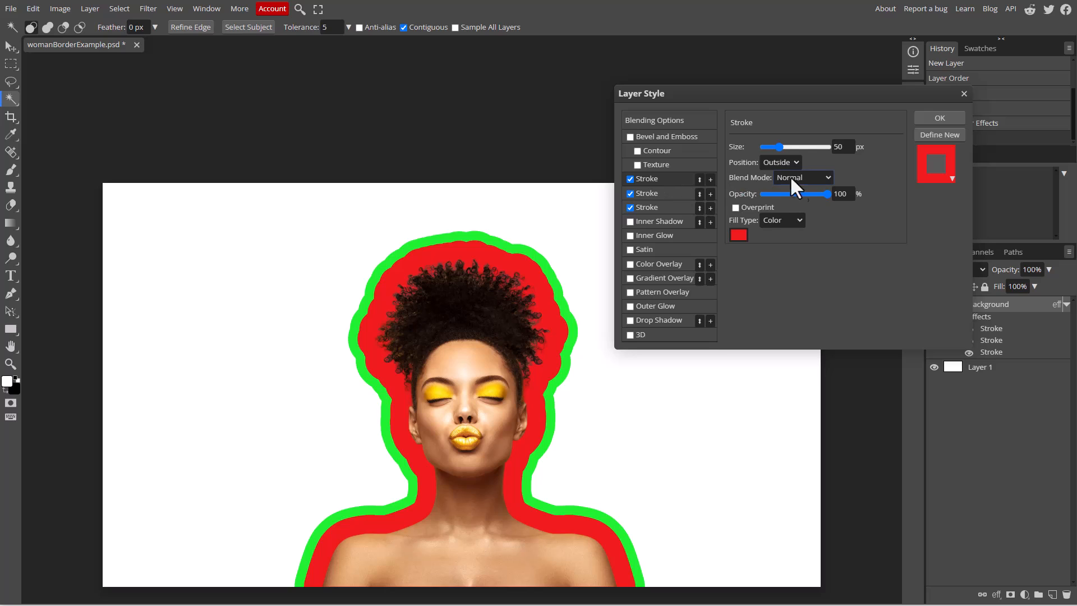
pyautogui.click(739, 234)
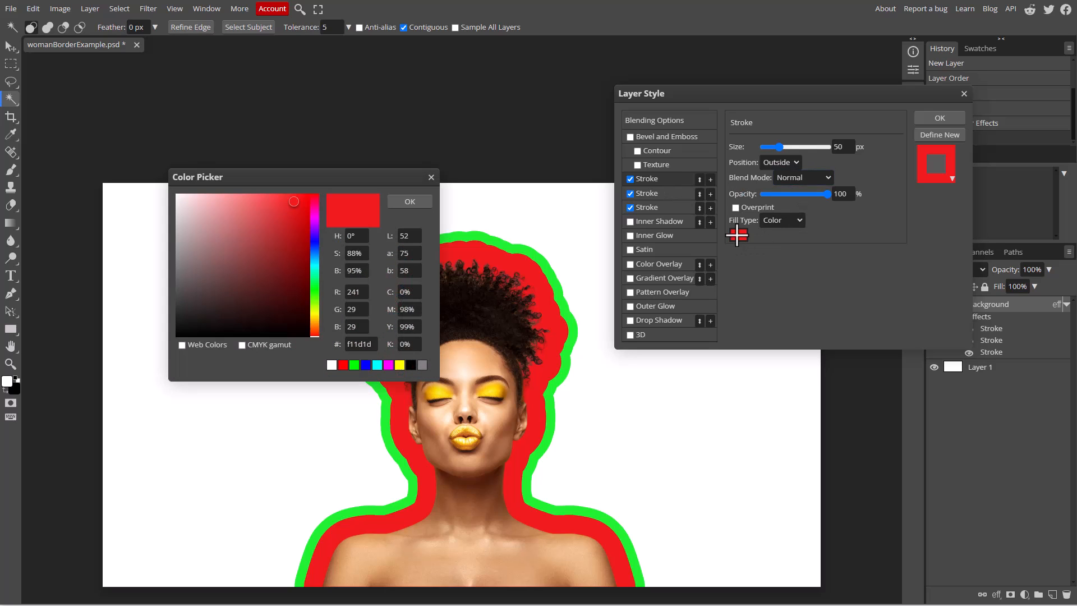
pyautogui.click(311, 313)
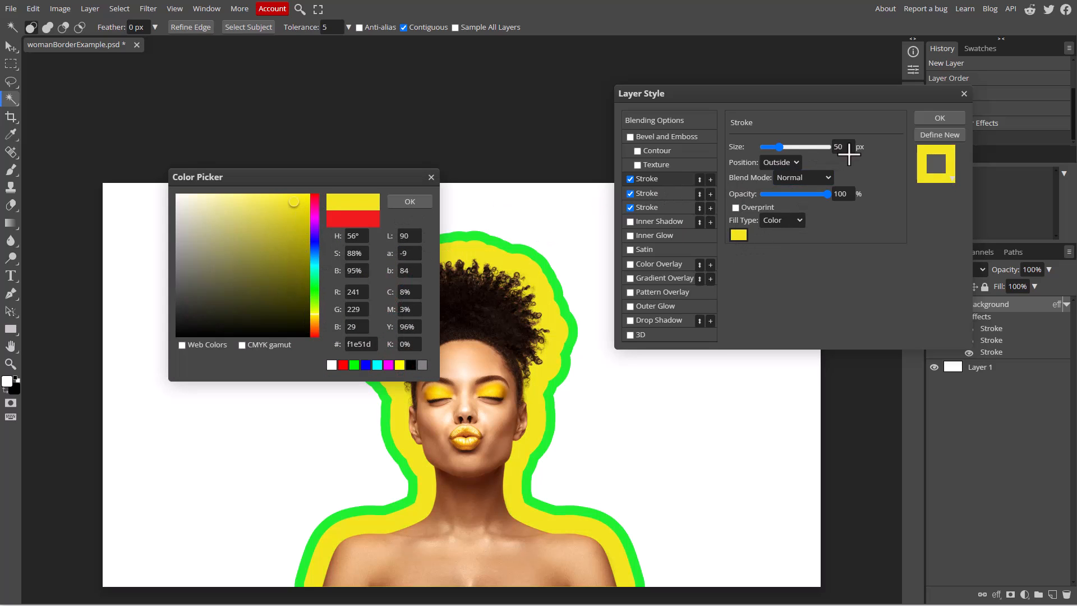
pyautogui.moveTo(845, 147); pyautogui.dragTo(813, 147)
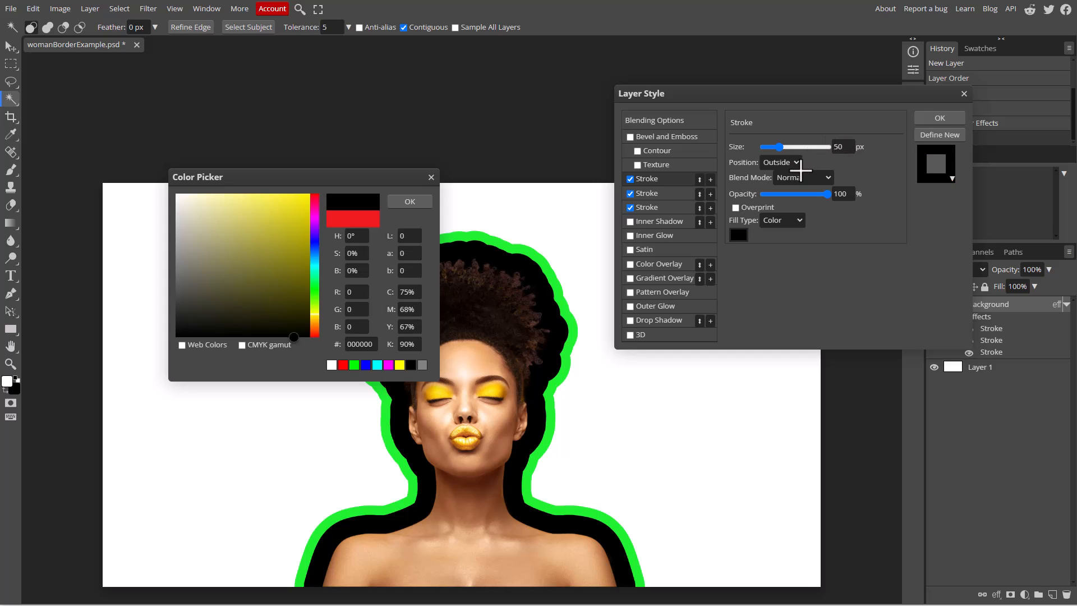
pyautogui.click(301, 199)
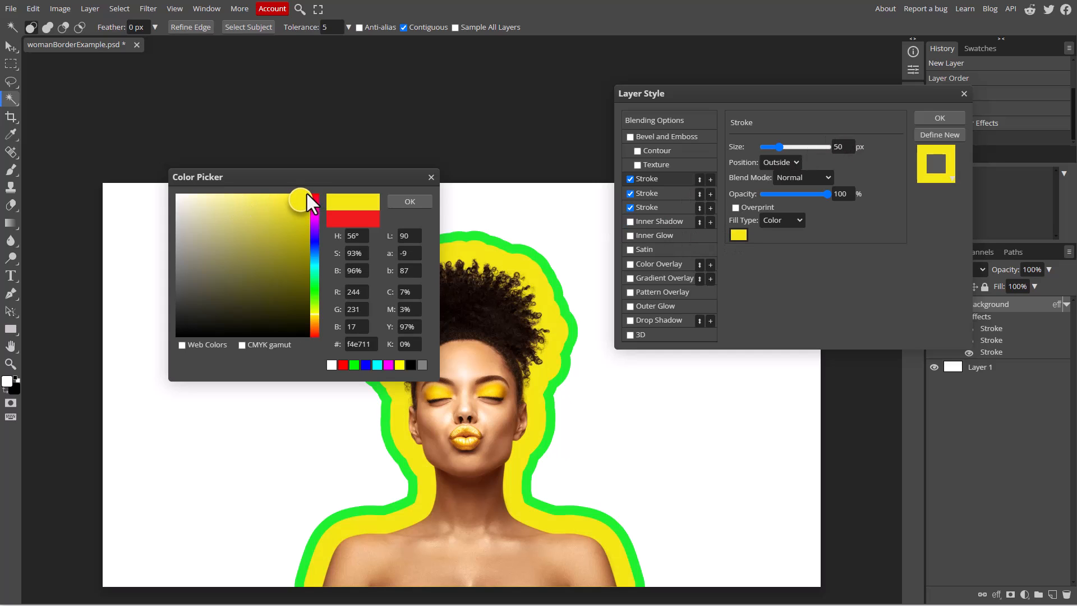
pyautogui.click(404, 201)
pyautogui.click(850, 145)
pyautogui.moveTo(850, 145); pyautogui.dragTo(802, 146)
pyautogui.write('25')
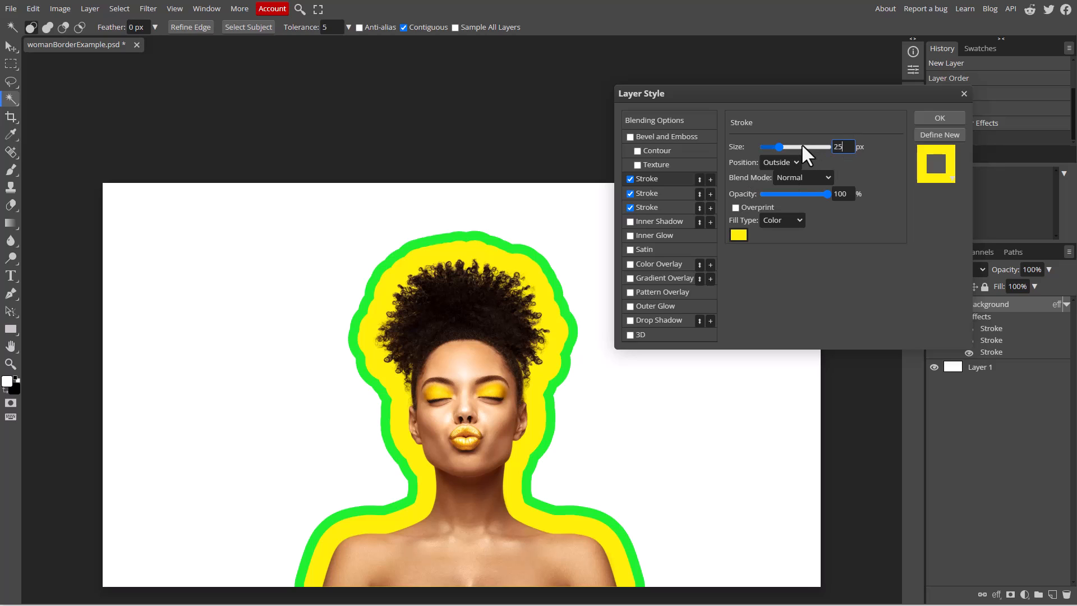
pyautogui.press('Return')
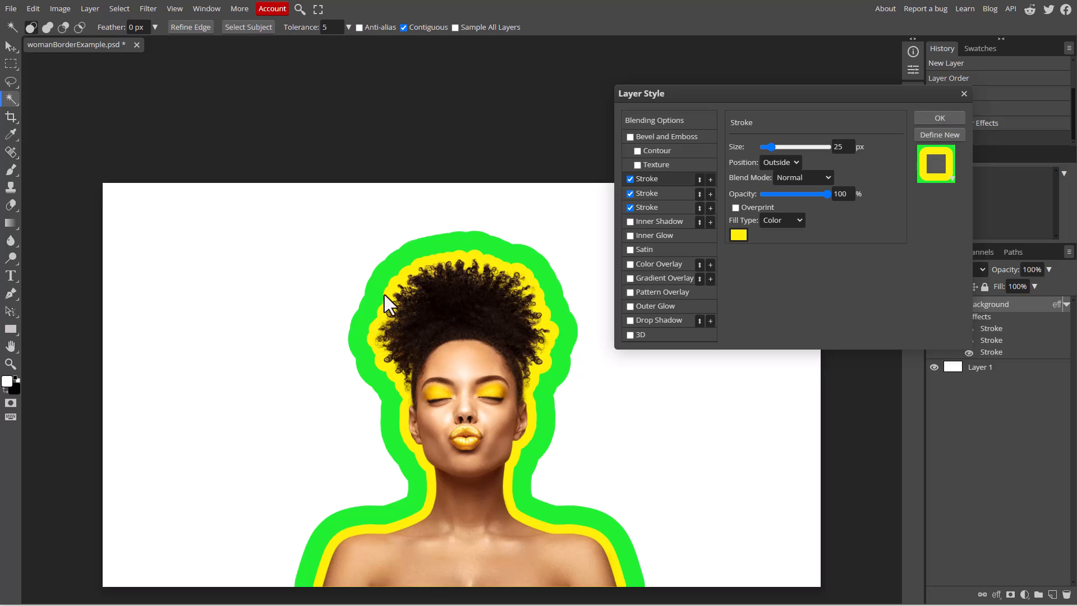
# Recolour the middle stroke to red (#ee0038), set its size to 50 px, and apply the layer style.
pyautogui.click(653, 193)
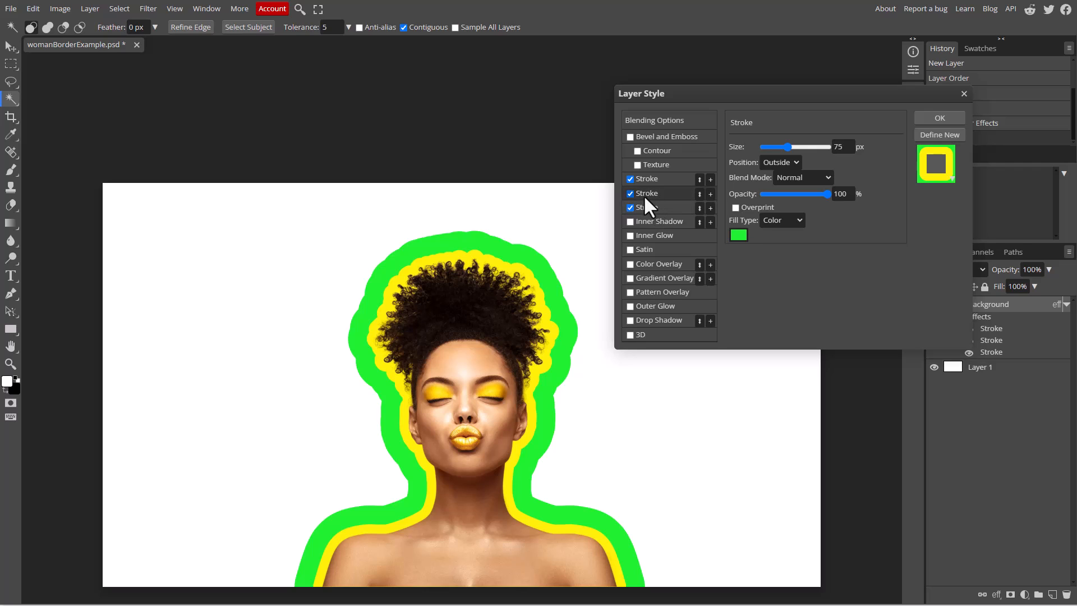
pyautogui.click(738, 235)
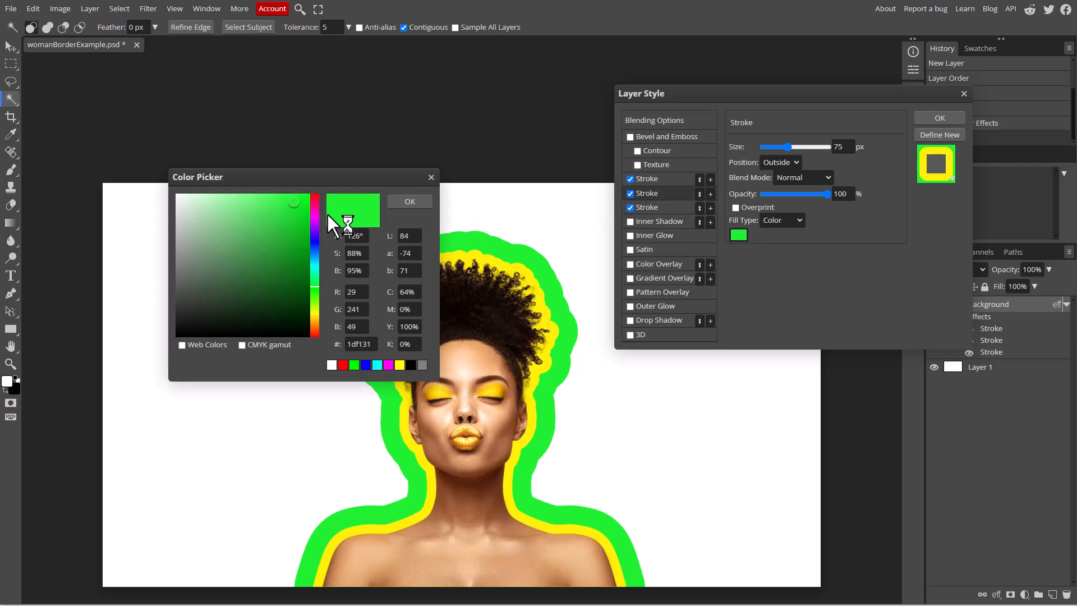
pyautogui.click(308, 201)
pyautogui.click(316, 199)
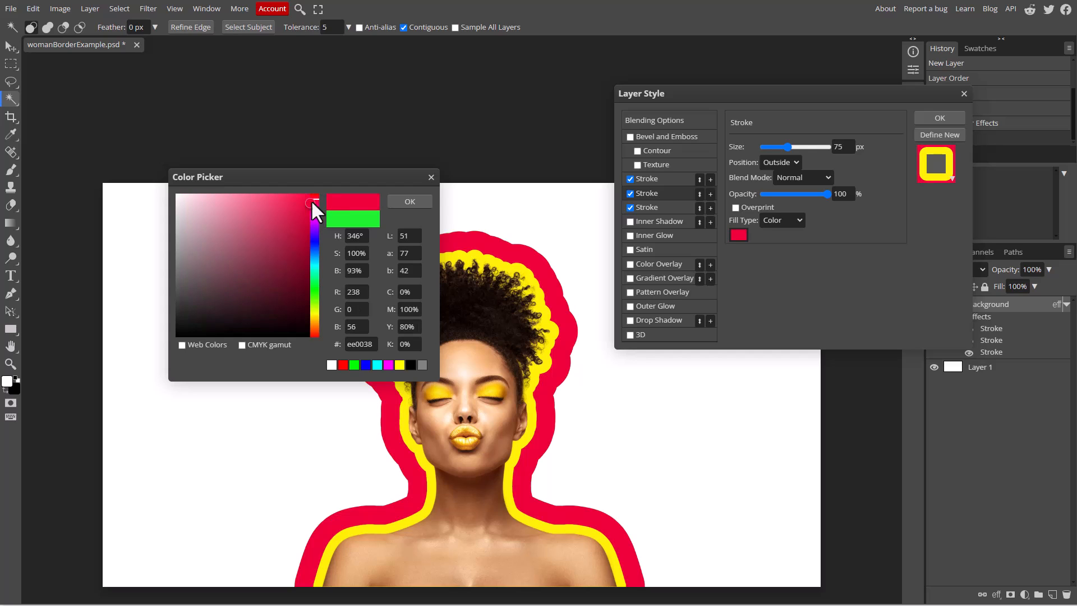
pyautogui.click(408, 202)
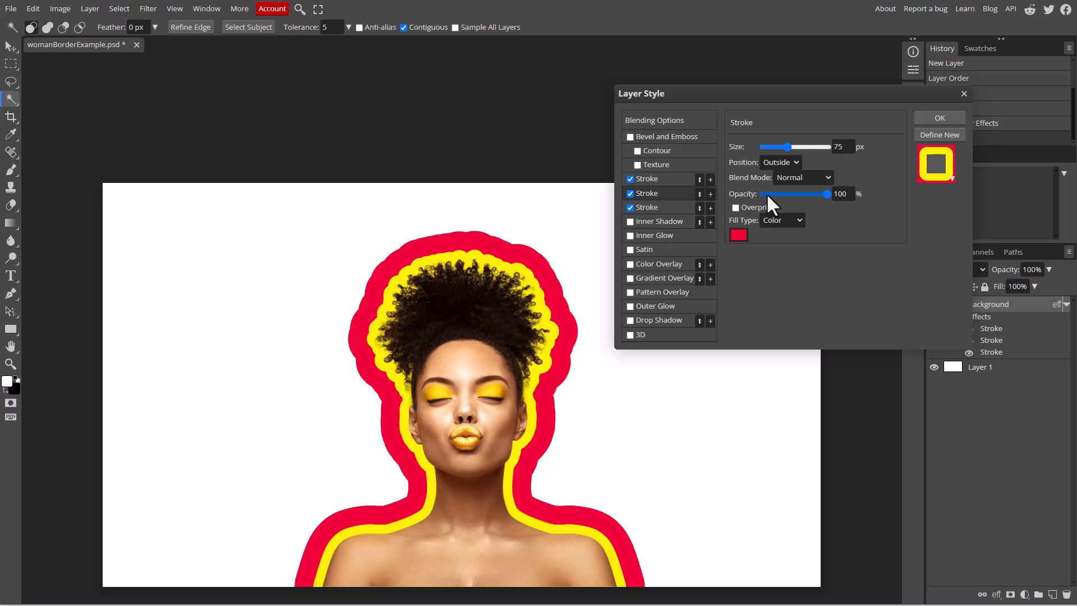
pyautogui.doubleClick(840, 147)
pyautogui.write('50')
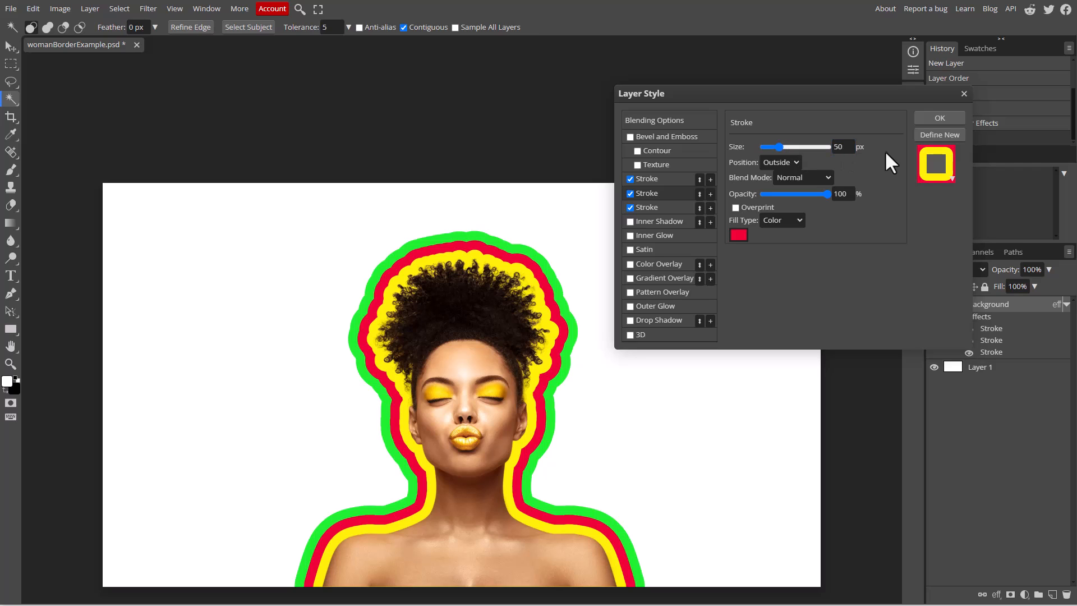
pyautogui.click(929, 117)
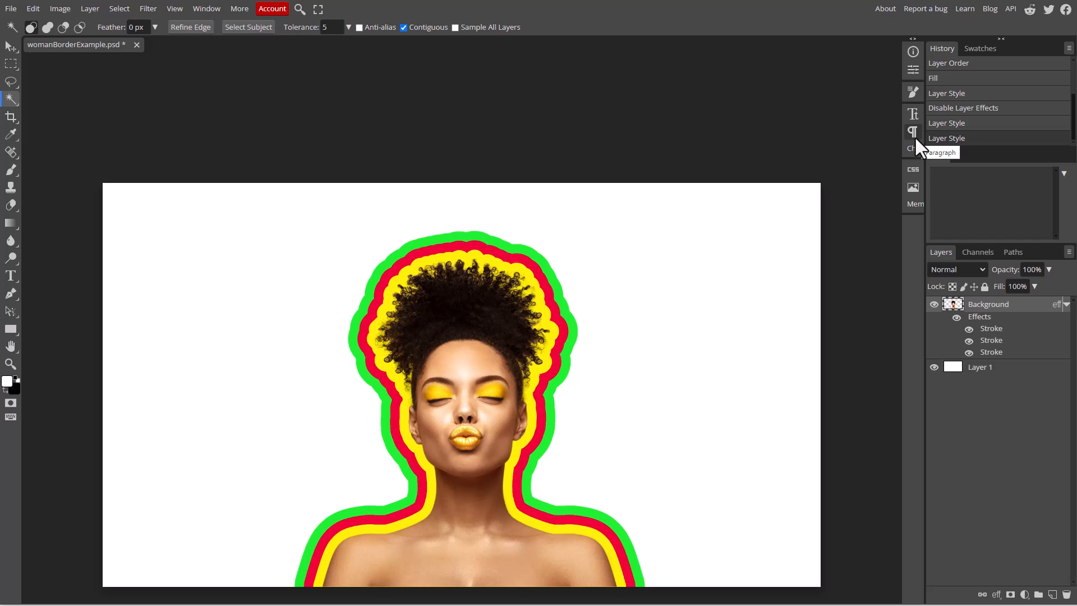
# Hide the white Layer 1 and bring up the PNG export format for the transparent image.
pyautogui.click(934, 367)
pyautogui.click(11, 9)
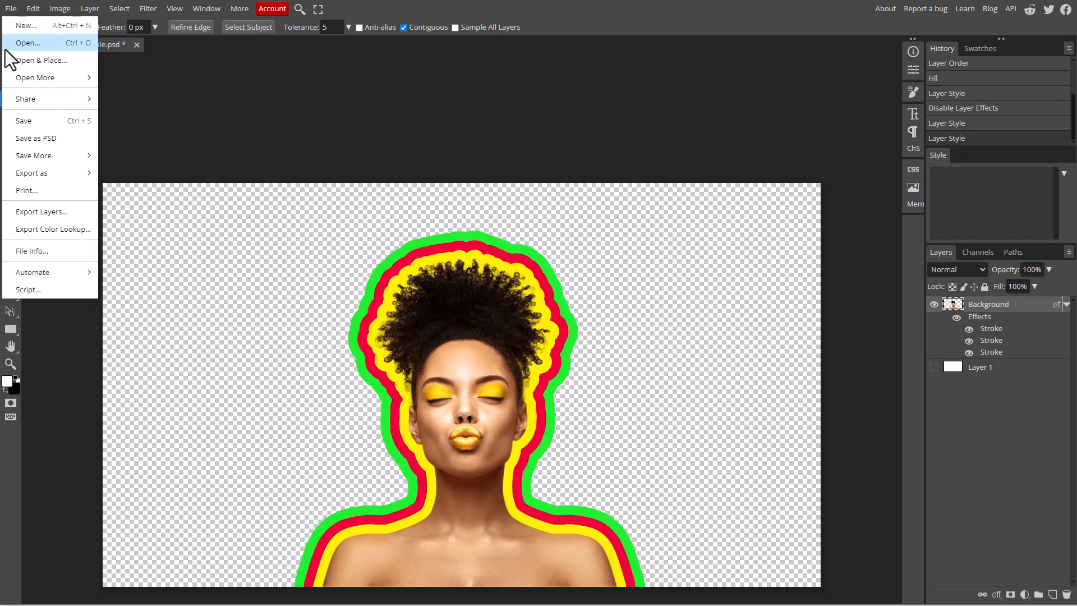
pyautogui.moveTo(48, 174)
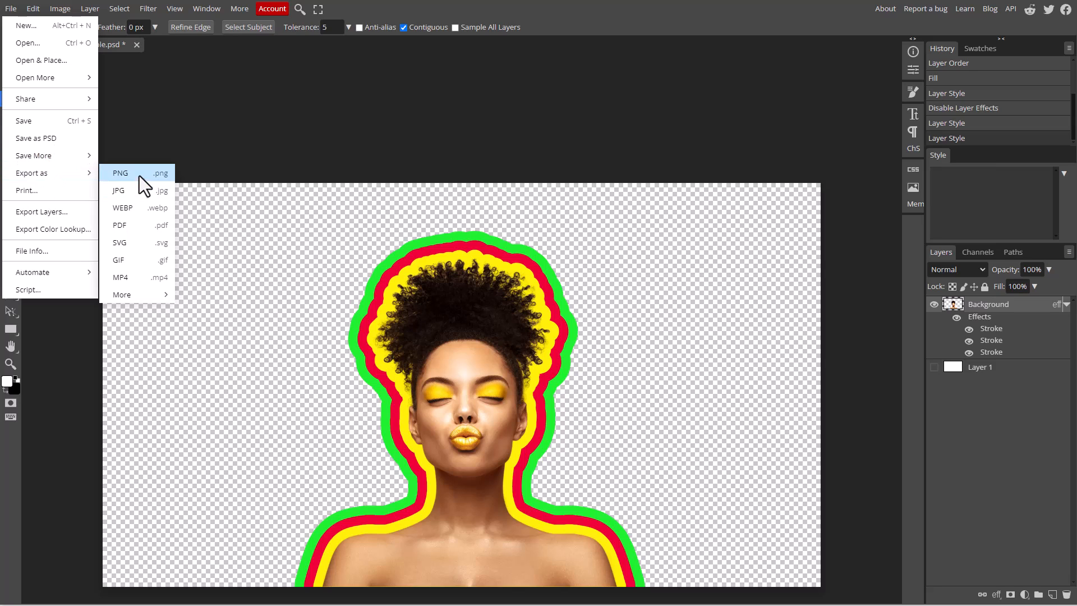
pyautogui.click(777, 151)
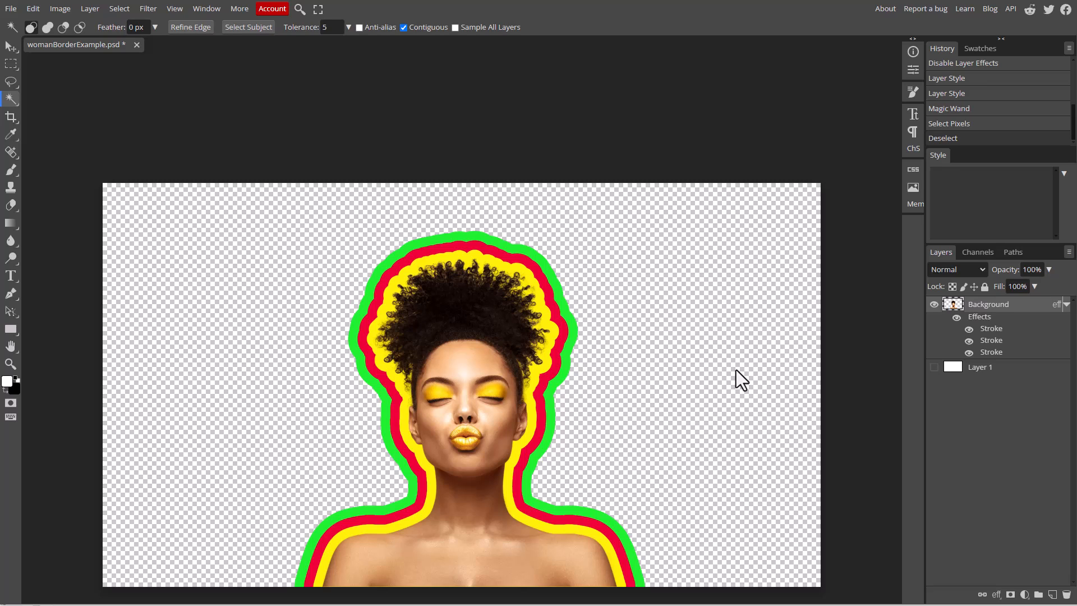
# Load and drop a selection of the woman's cut-out, and clear the layer style from her Background layer.
pyautogui.keyDown('ctrl'); pyautogui.click(952, 306); pyautogui.keyUp('ctrl')
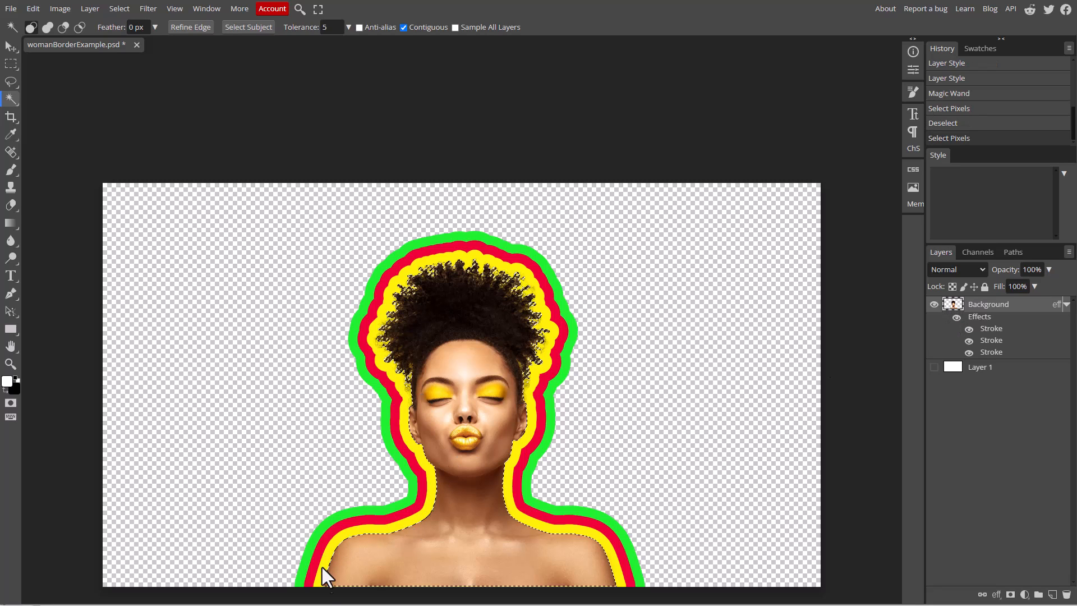
pyautogui.hotkey('ctrl', 'd')
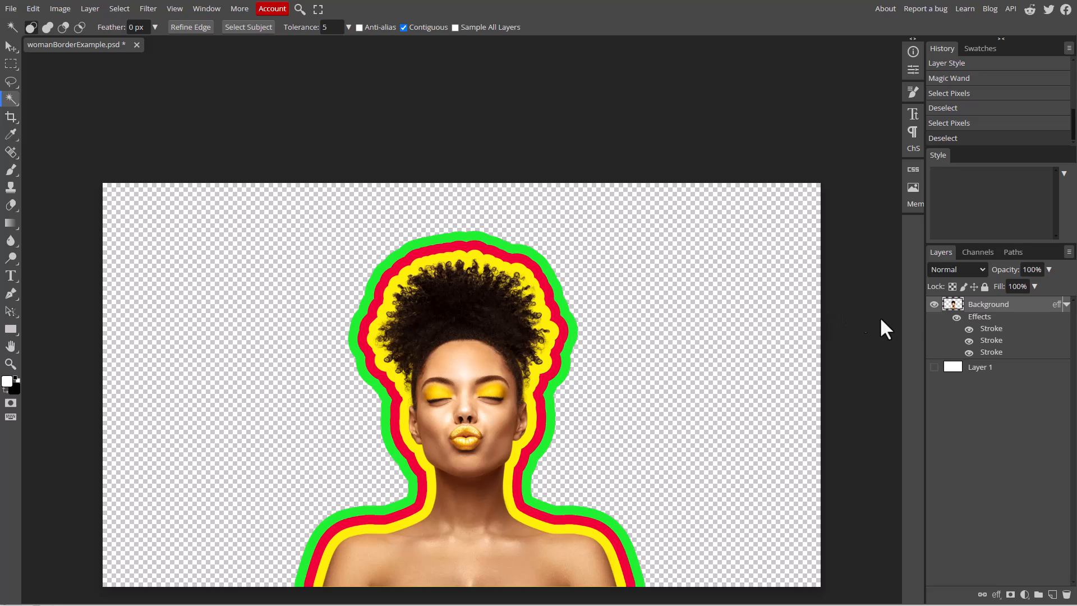
pyautogui.rightClick(987, 334)
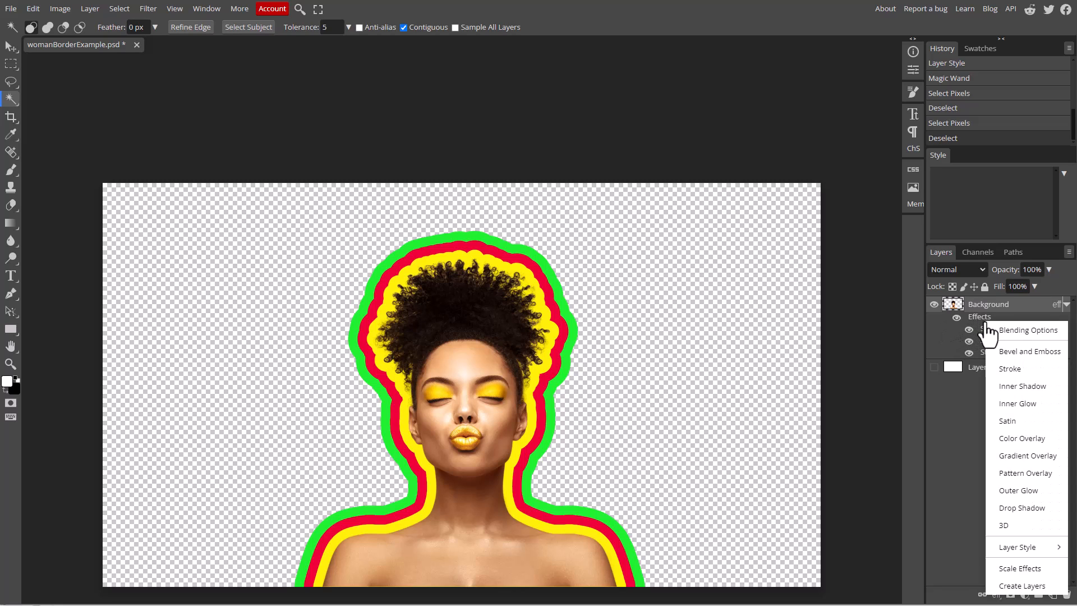
pyautogui.moveTo(1050, 546)
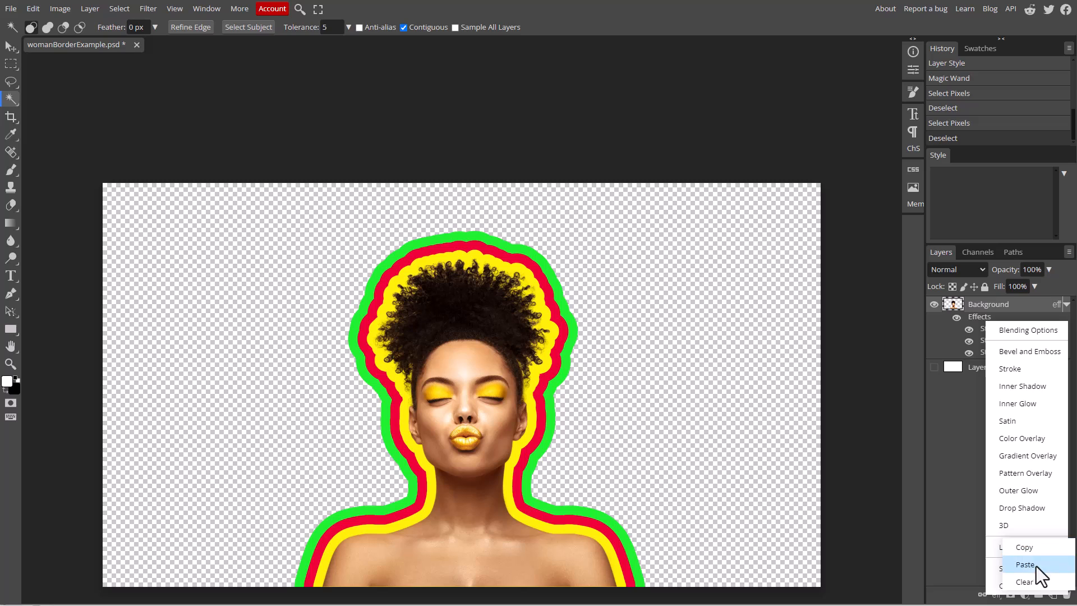
pyautogui.click(1027, 582)
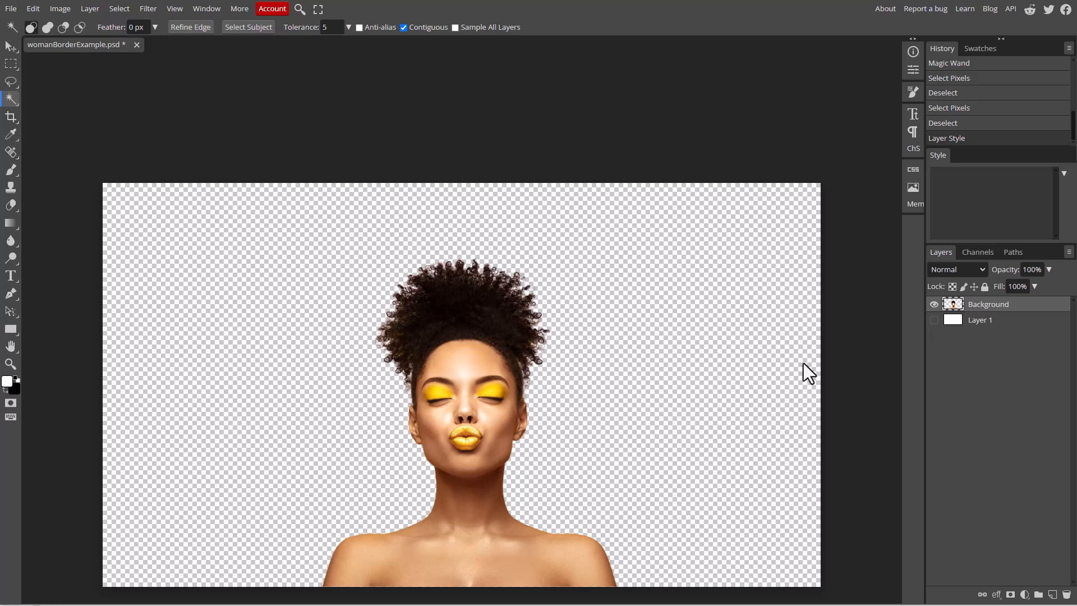
# Load the woman's cut-out as a selection and expand it by 25 px.
pyautogui.keyDown('ctrl'); pyautogui.click(953, 308); pyautogui.keyUp('ctrl')
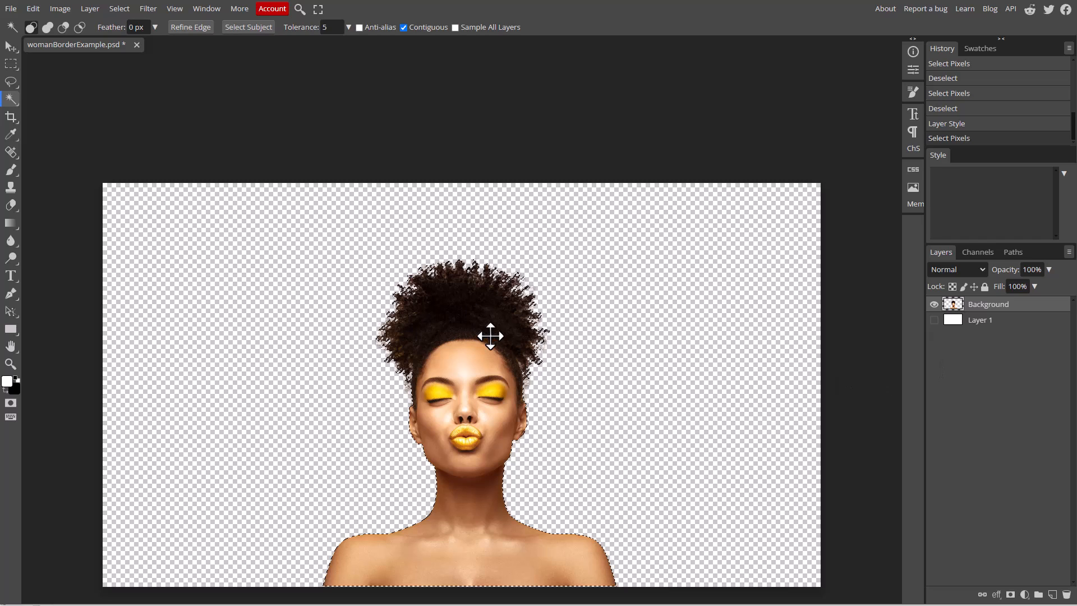
pyautogui.click(120, 9)
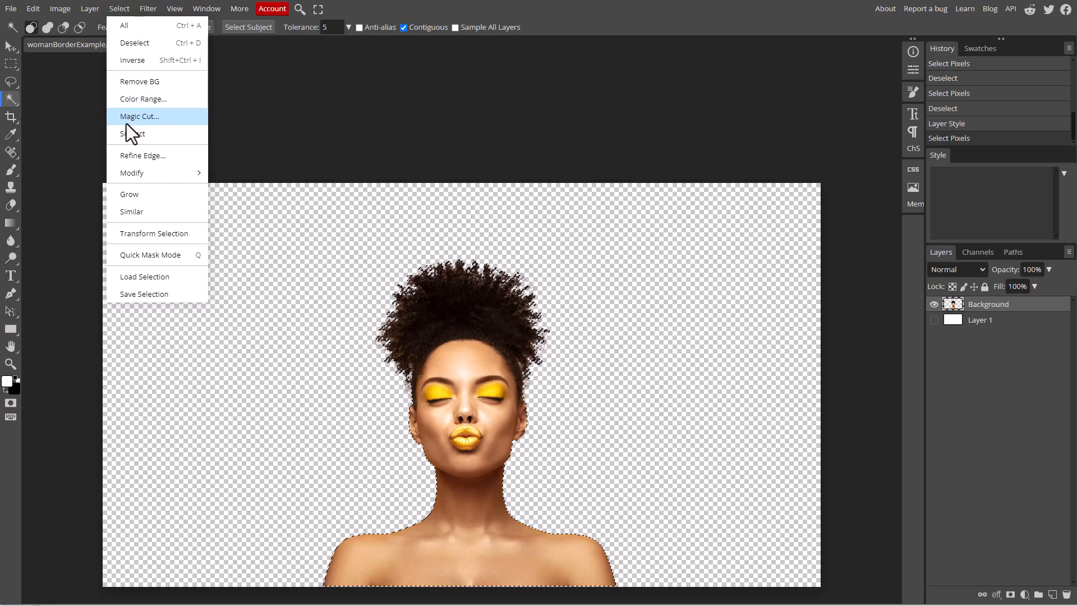
pyautogui.moveTo(162, 177)
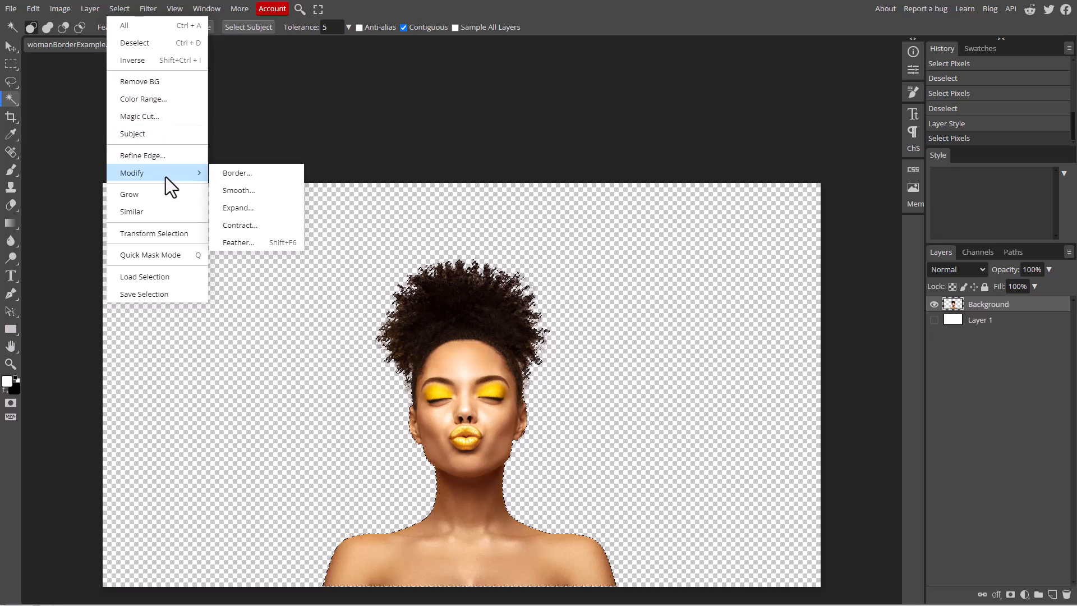
pyautogui.click(254, 209)
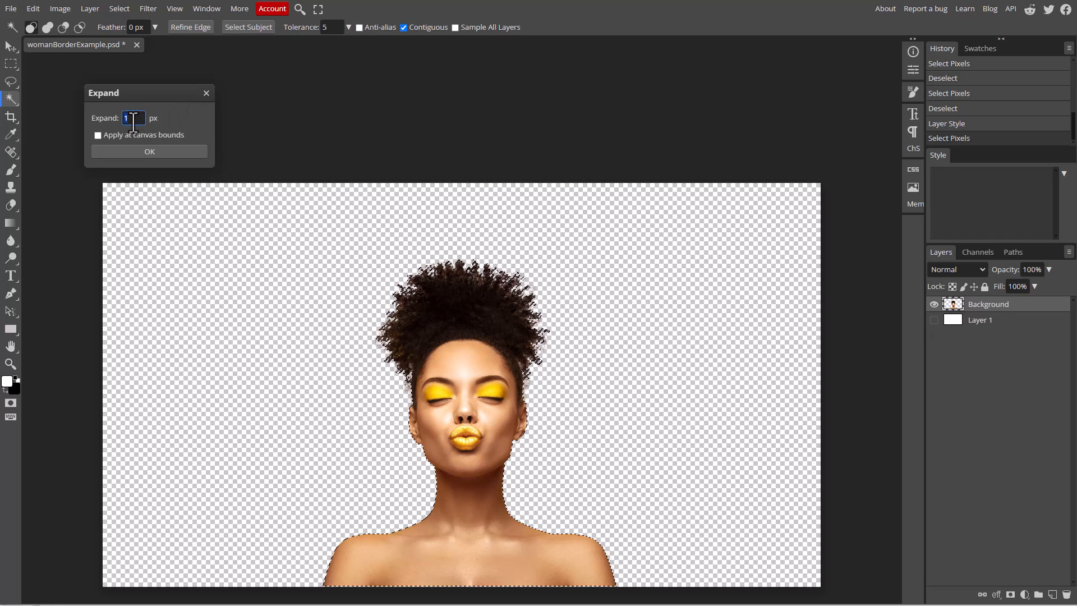
pyautogui.write('25')
pyautogui.click(148, 152)
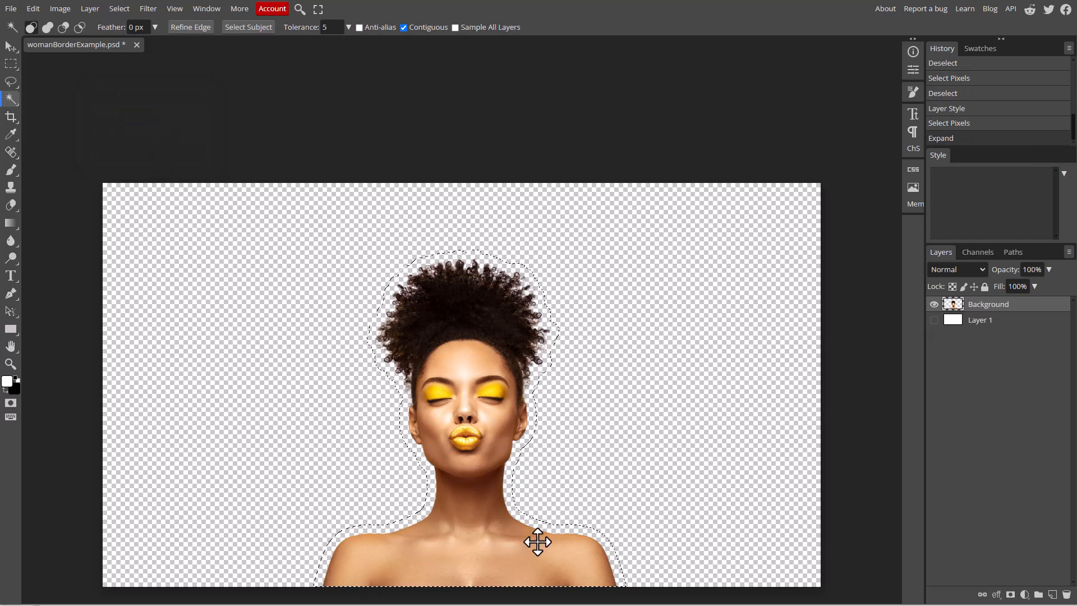
# Convert the expanded selection around the woman into a path and return to the layer list.
pyautogui.click(1014, 254)
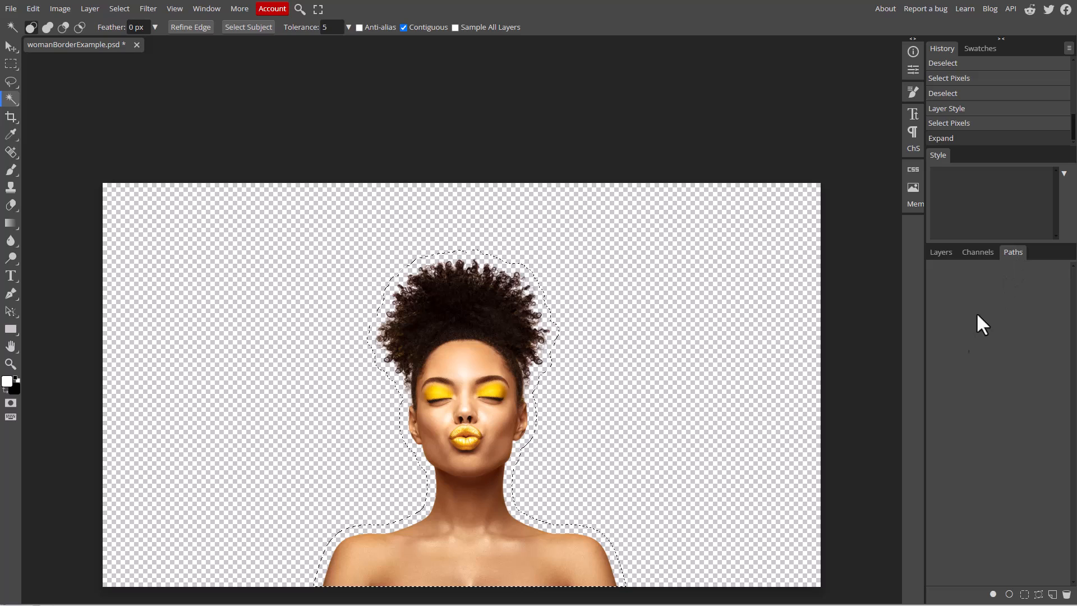
pyautogui.click(1039, 594)
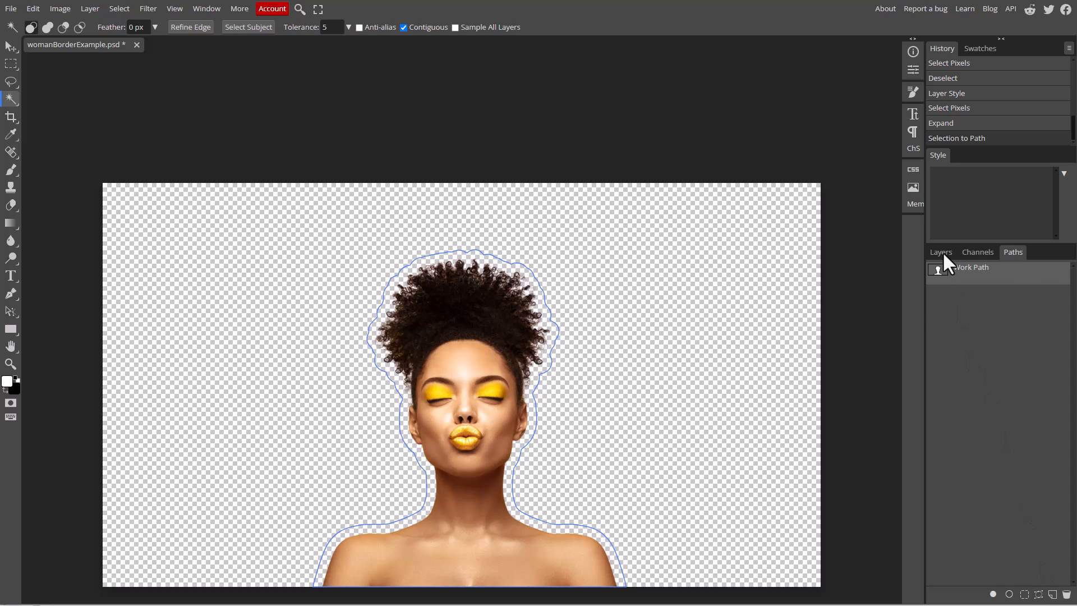
pyautogui.click(942, 252)
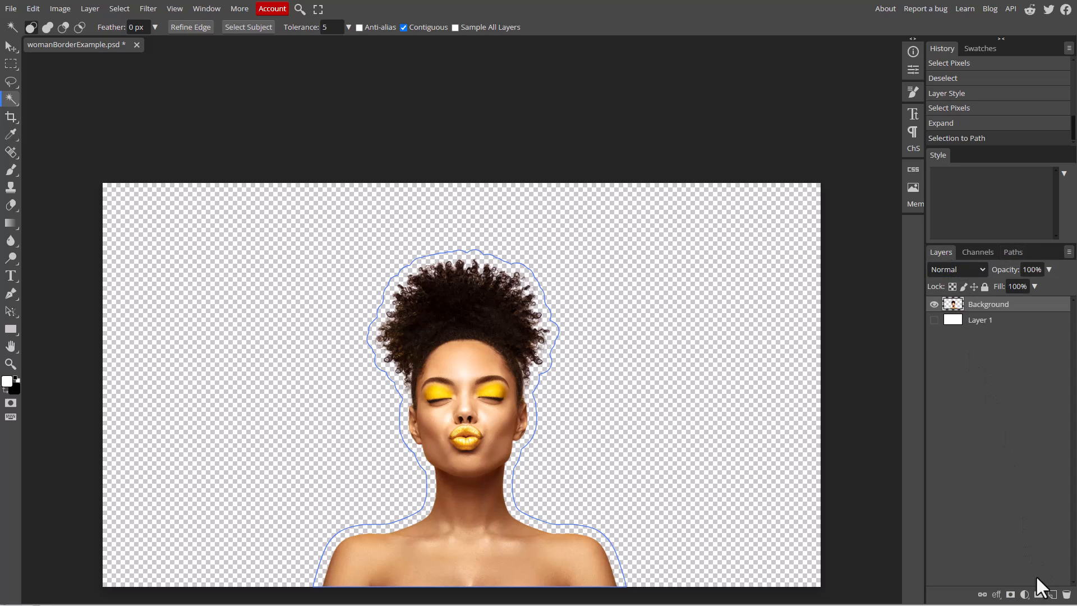
# Create a black-filled layer above the woman and give it a vector mask from the current path.
pyautogui.click(1052, 595)
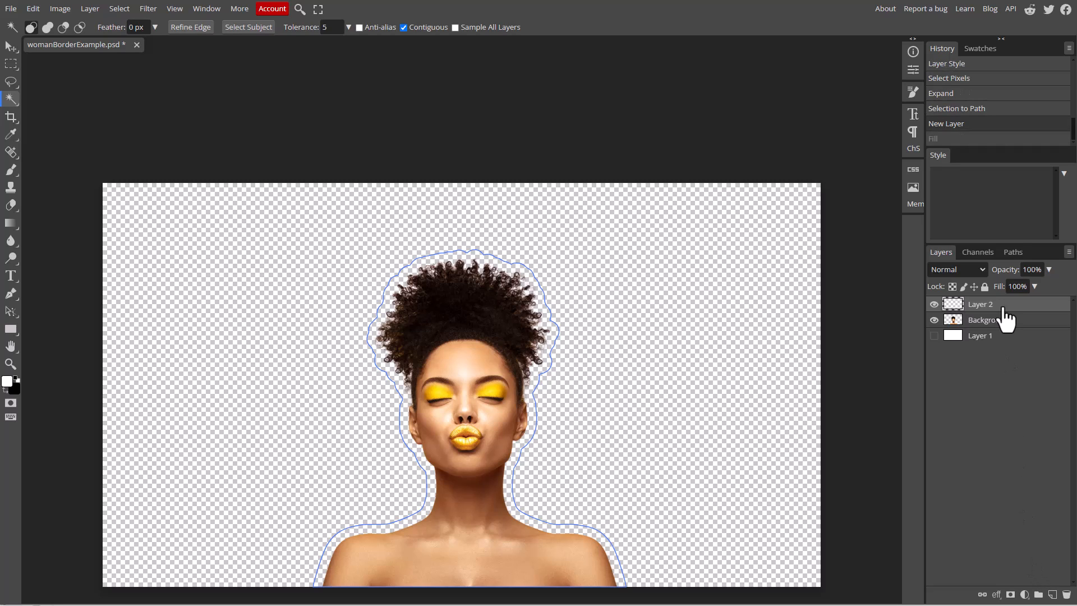
pyautogui.hotkey('ctrl', 'BackSpace')
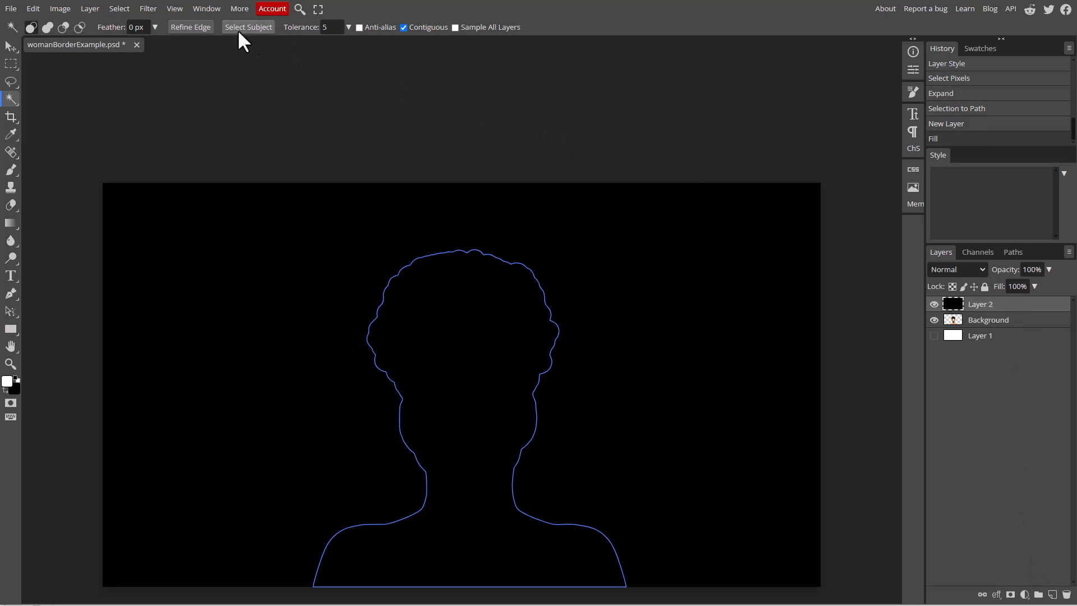
pyautogui.click(91, 9)
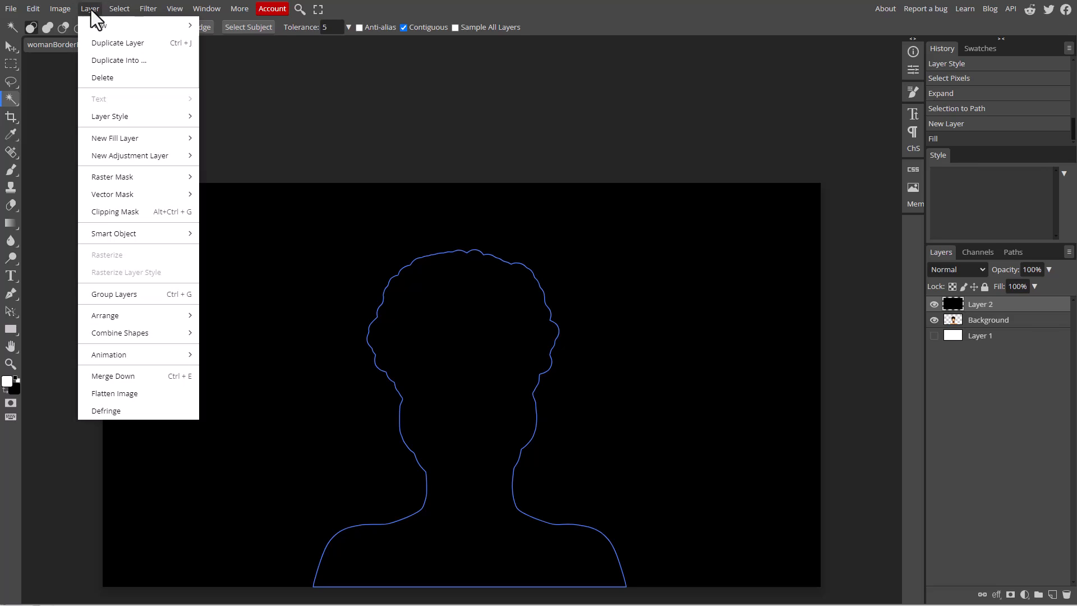
pyautogui.moveTo(120, 197)
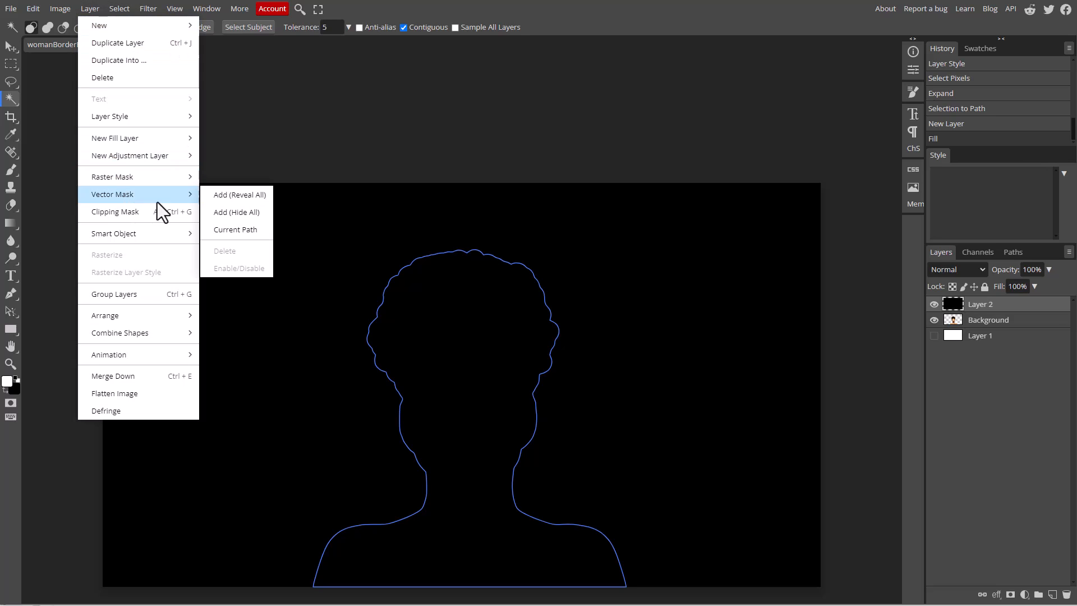
pyautogui.click(223, 233)
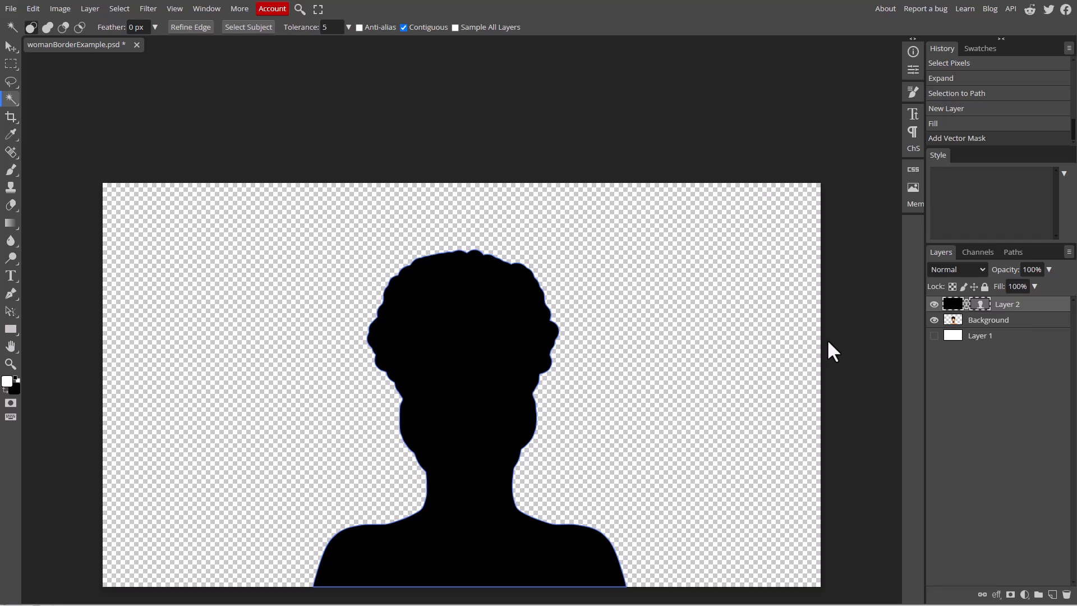
# Load Layer 2's vector mask as a selection and expand it by 25 px.
pyautogui.keyDown('ctrl'); pyautogui.click(979, 310); pyautogui.keyUp('ctrl')
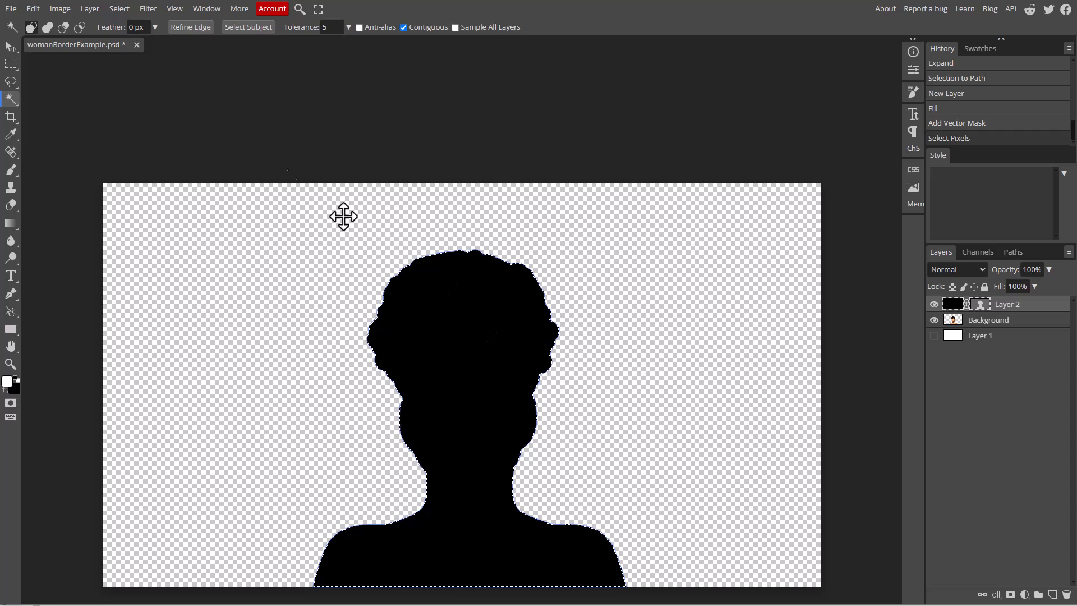
pyautogui.click(88, 9)
pyautogui.moveTo(120, 194)
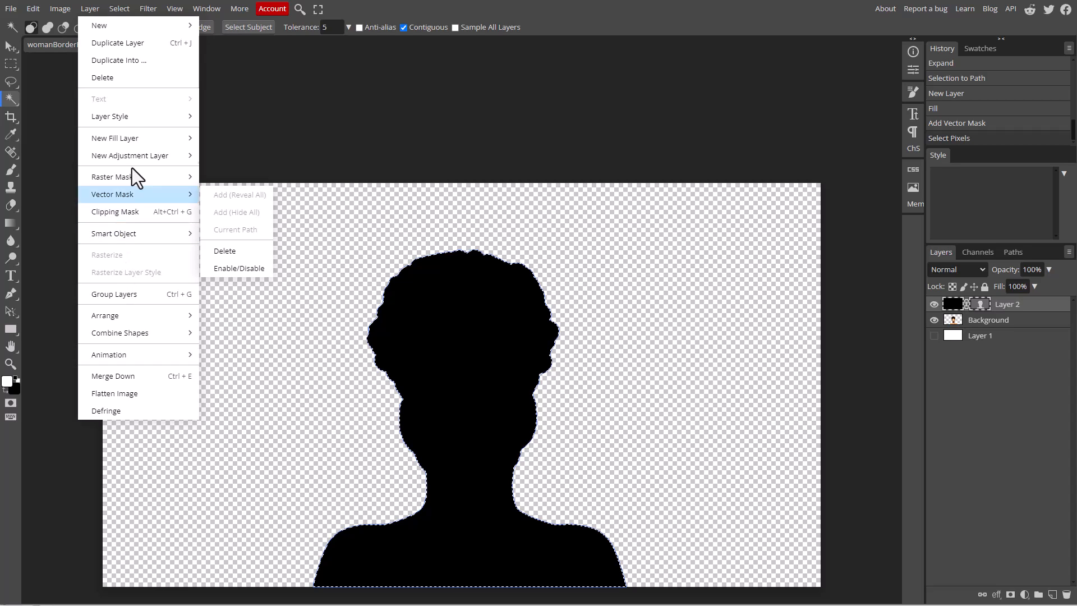
pyautogui.click(123, 9)
pyautogui.click(122, 9)
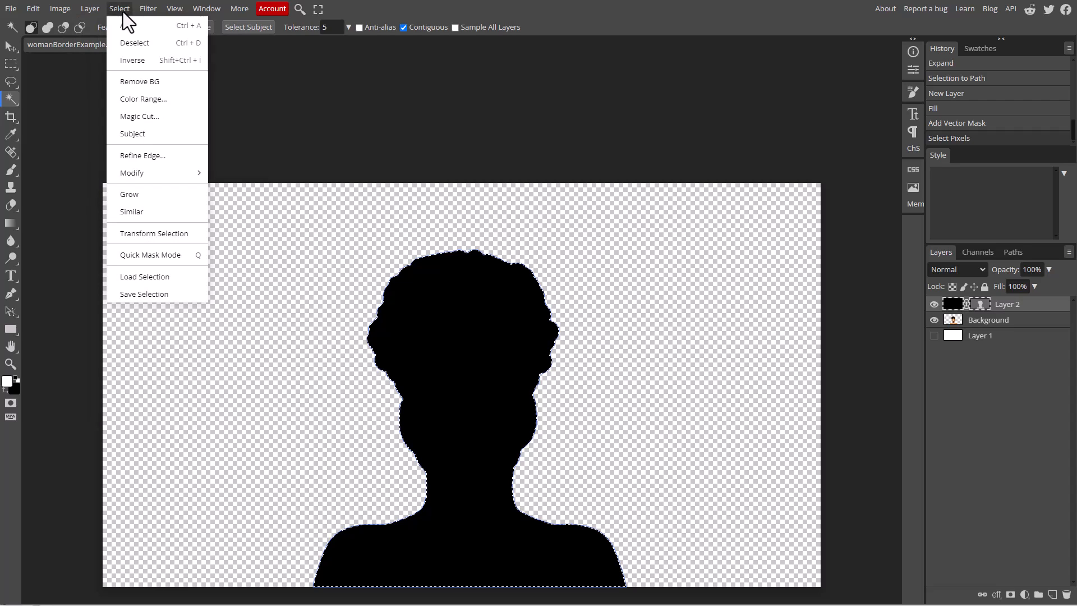
pyautogui.moveTo(183, 173)
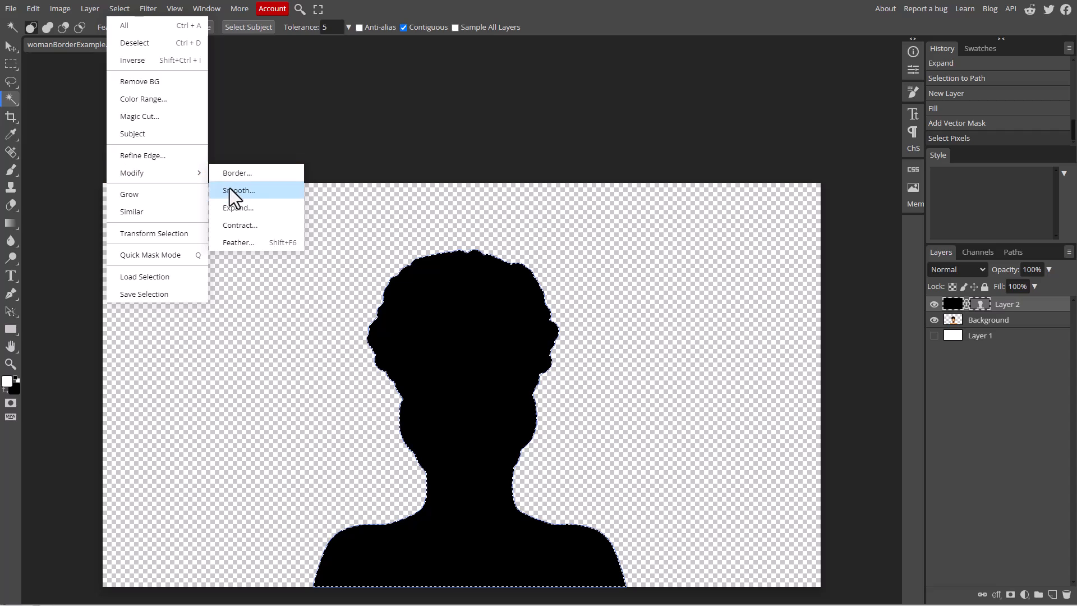
pyautogui.click(237, 205)
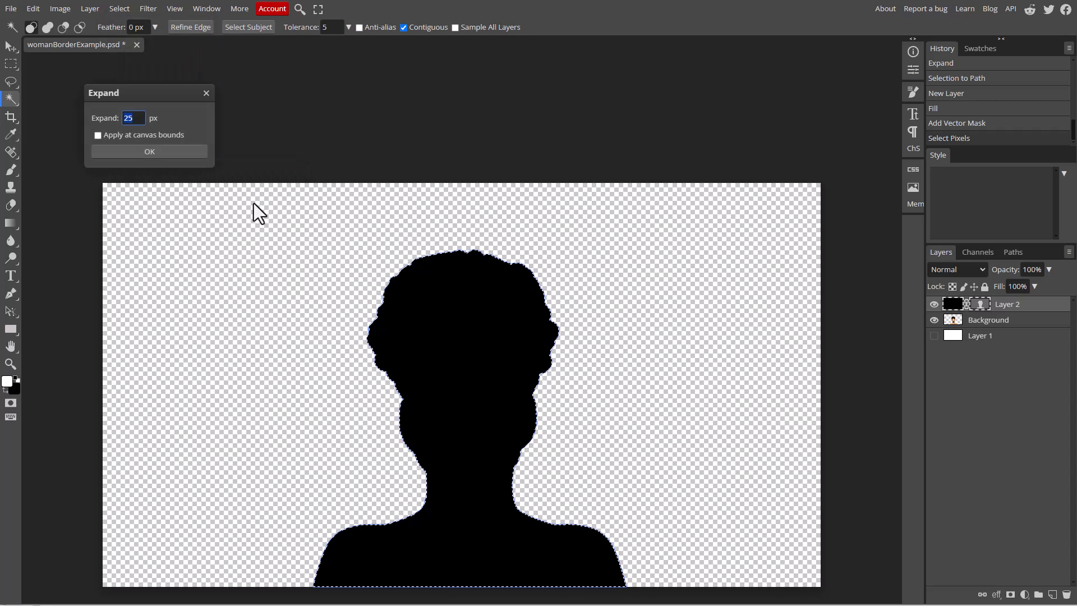
pyautogui.click(166, 150)
# Convert the expanded selection around the black silhouette into a path and return to the layer list.
pyautogui.click(1014, 252)
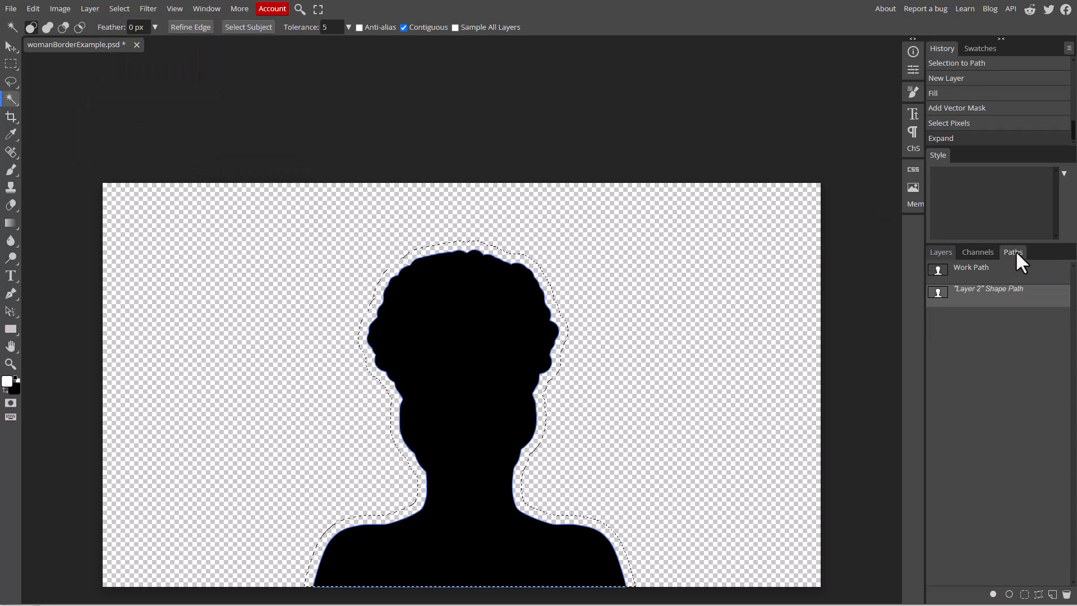
pyautogui.click(1039, 595)
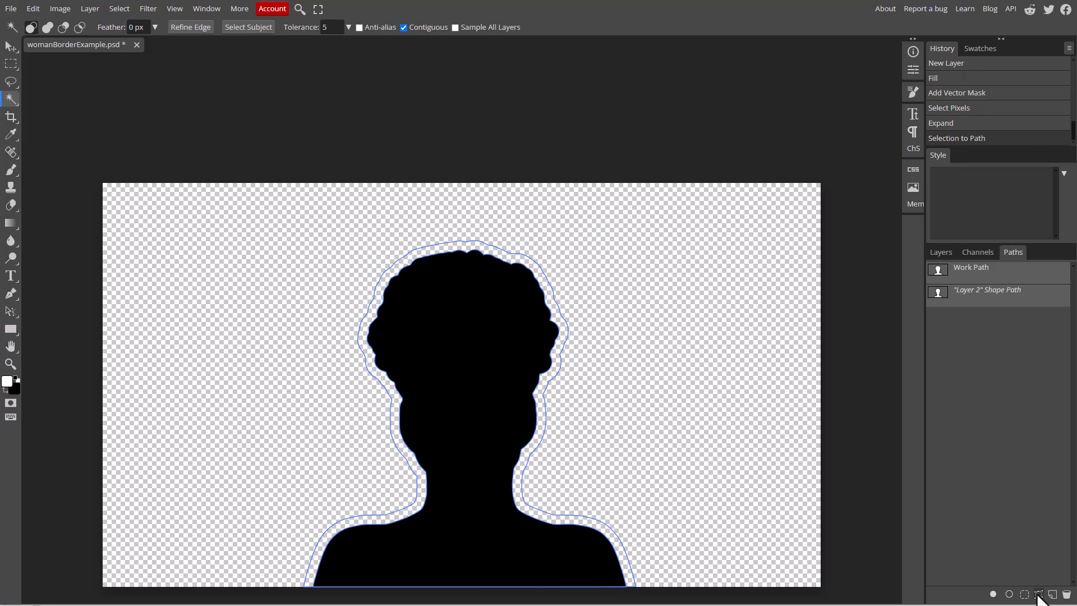
pyautogui.click(942, 254)
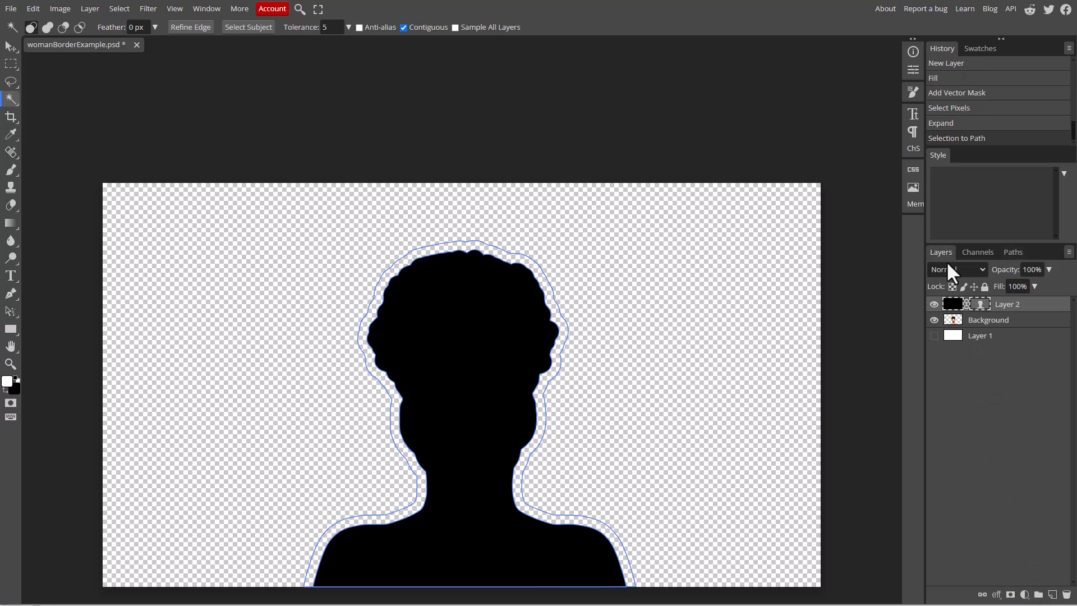
# Add a black-filled layer above Layer 2, swap the foreground and background colours, and vector-mask the layer with the wider path.
pyautogui.click(1052, 594)
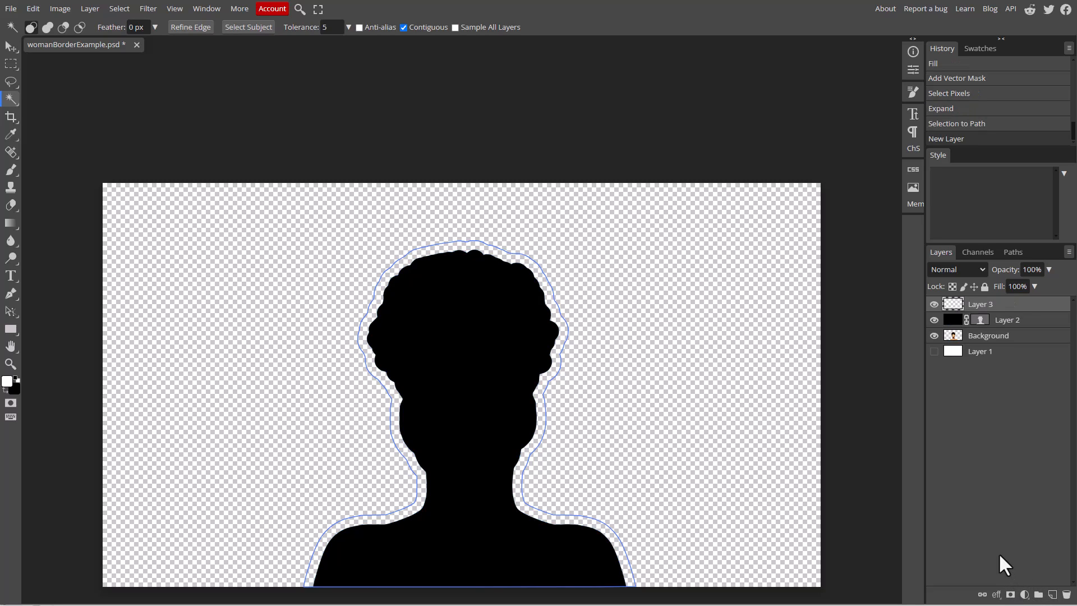
pyautogui.hotkey('ctrl', 'BackSpace')
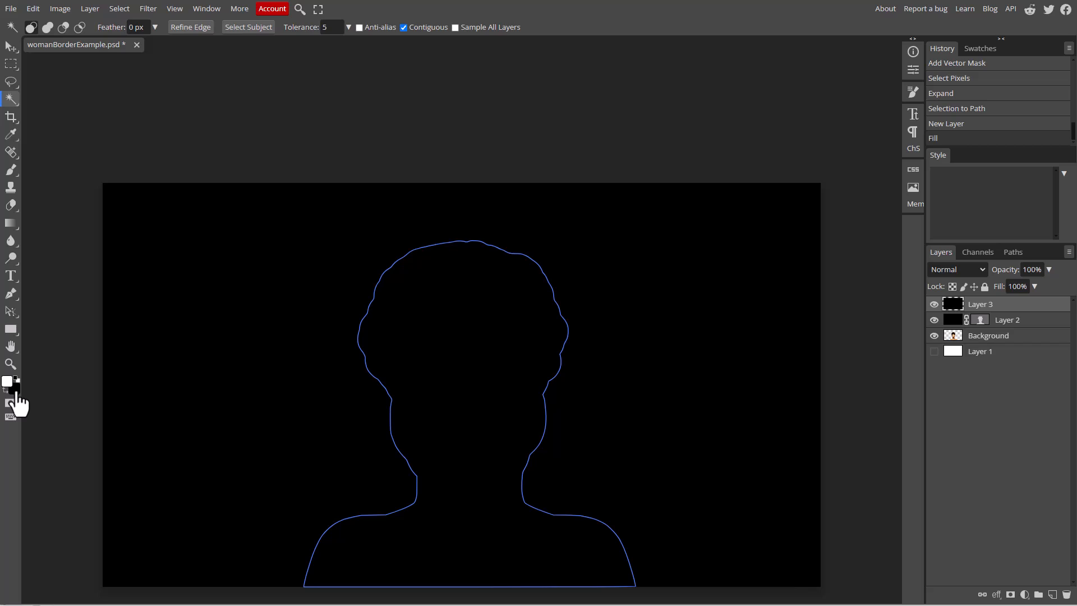
pyautogui.press('x')
pyautogui.click(93, 9)
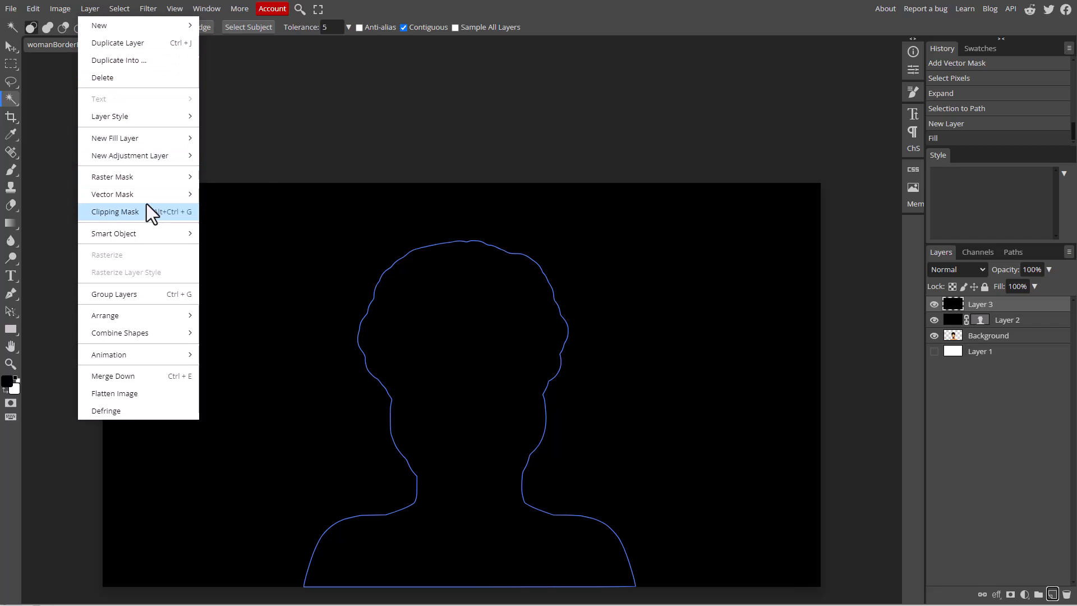
pyautogui.moveTo(142, 193)
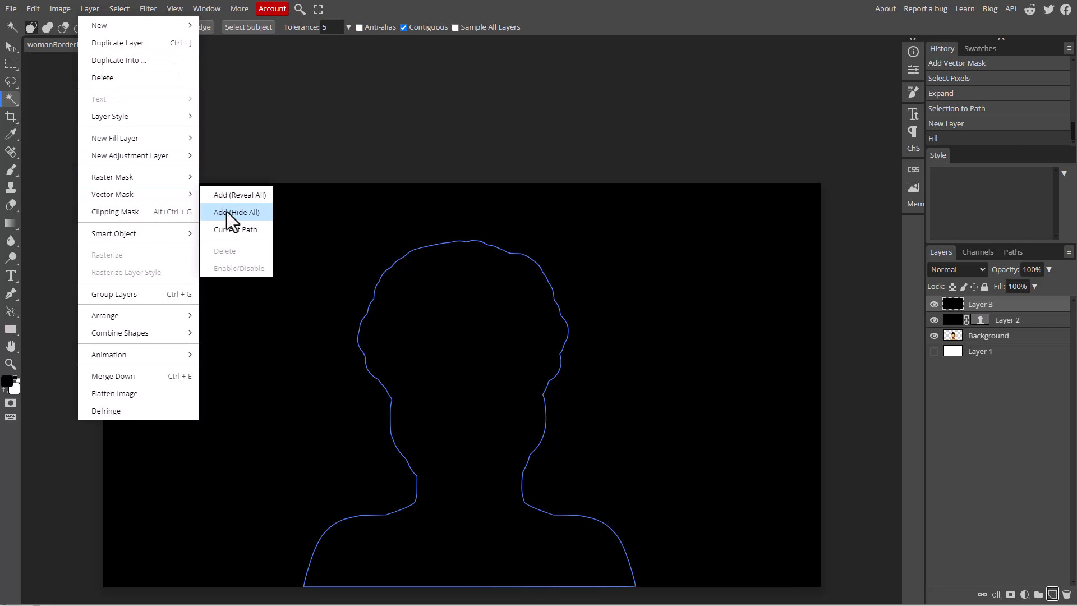
pyautogui.click(228, 227)
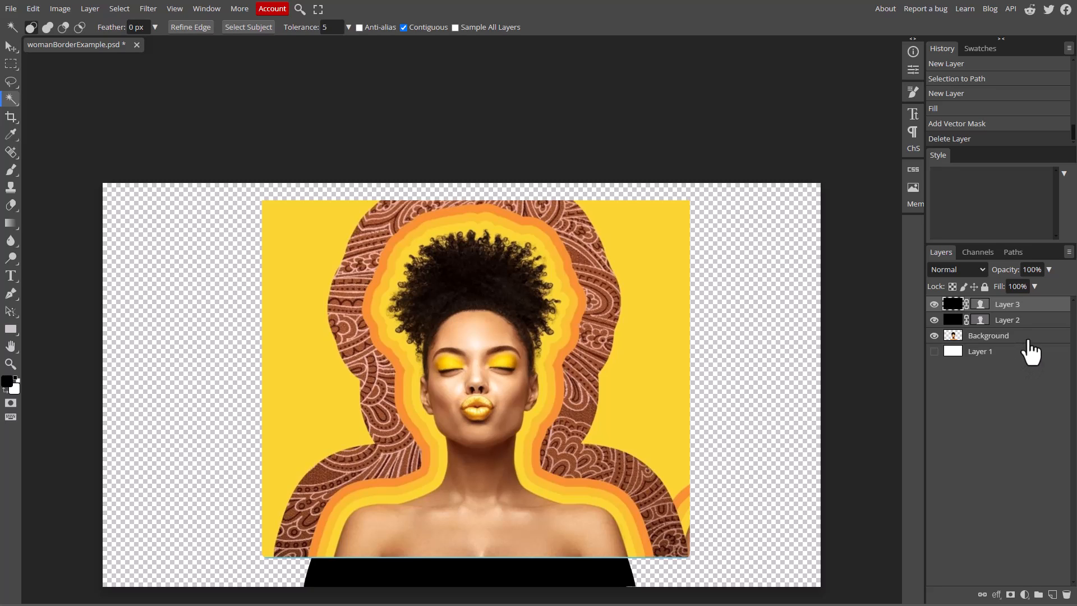
# Load Layer 3's vector mask as a selection and expand it by 25 px.
pyautogui.keyDown('ctrl'); pyautogui.click(980, 306); pyautogui.keyUp('ctrl')
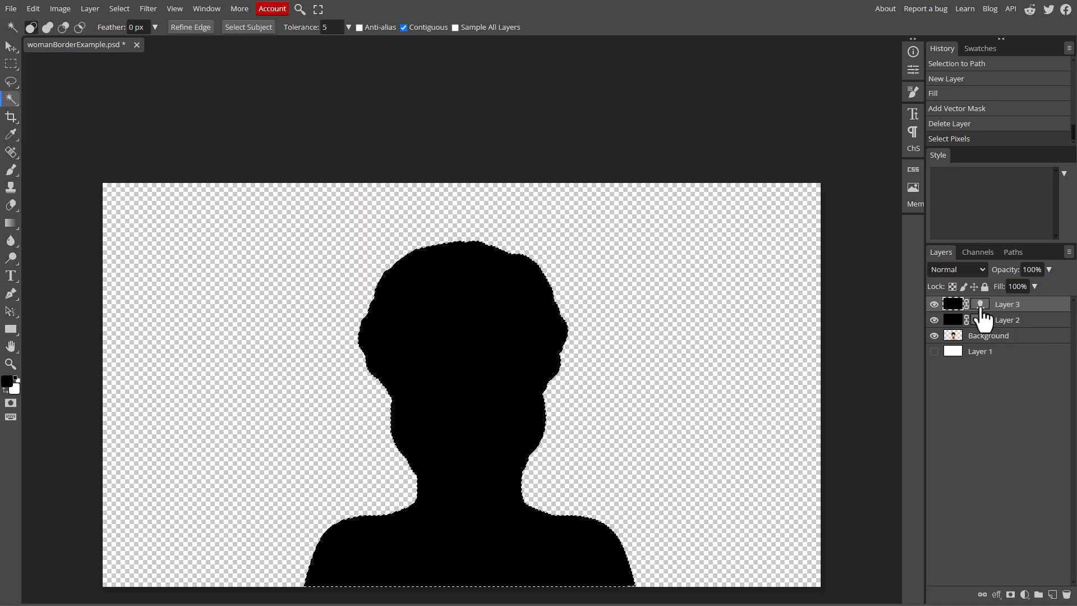
pyautogui.click(118, 9)
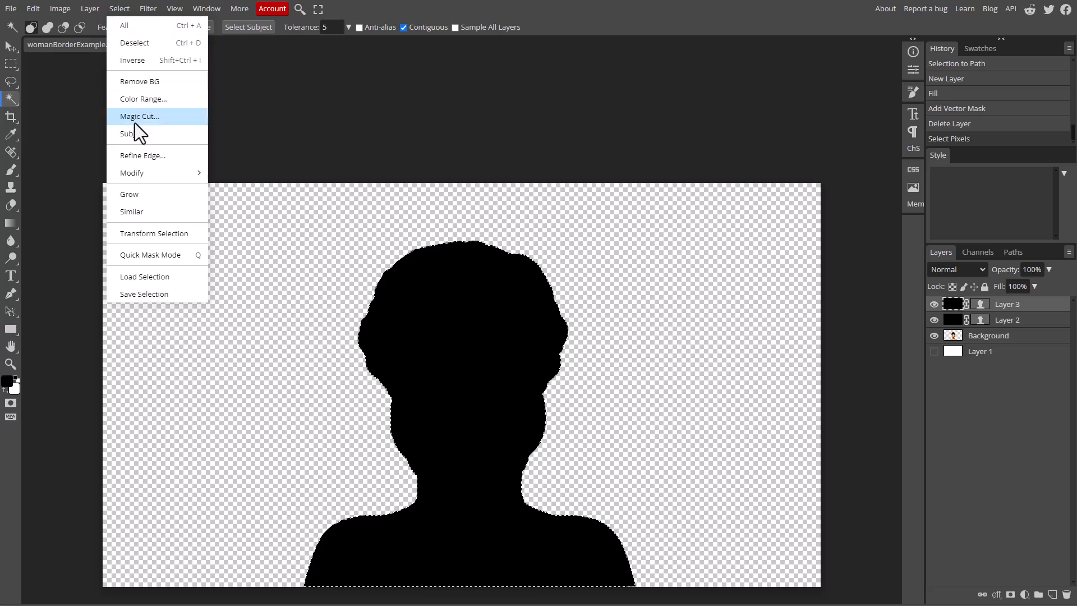
pyautogui.moveTo(140, 174)
pyautogui.click(248, 210)
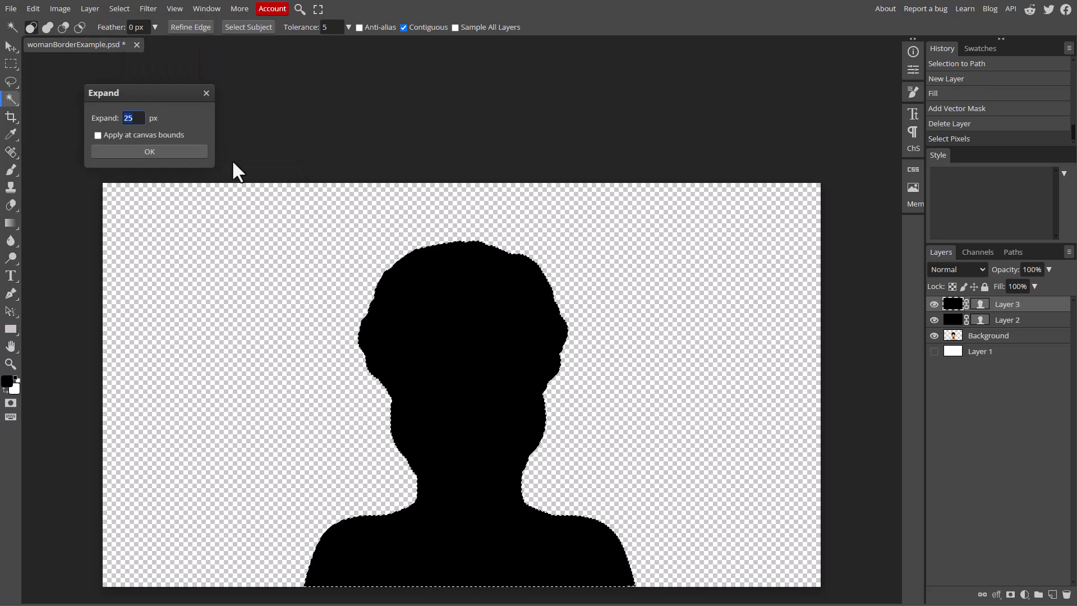
pyautogui.click(145, 151)
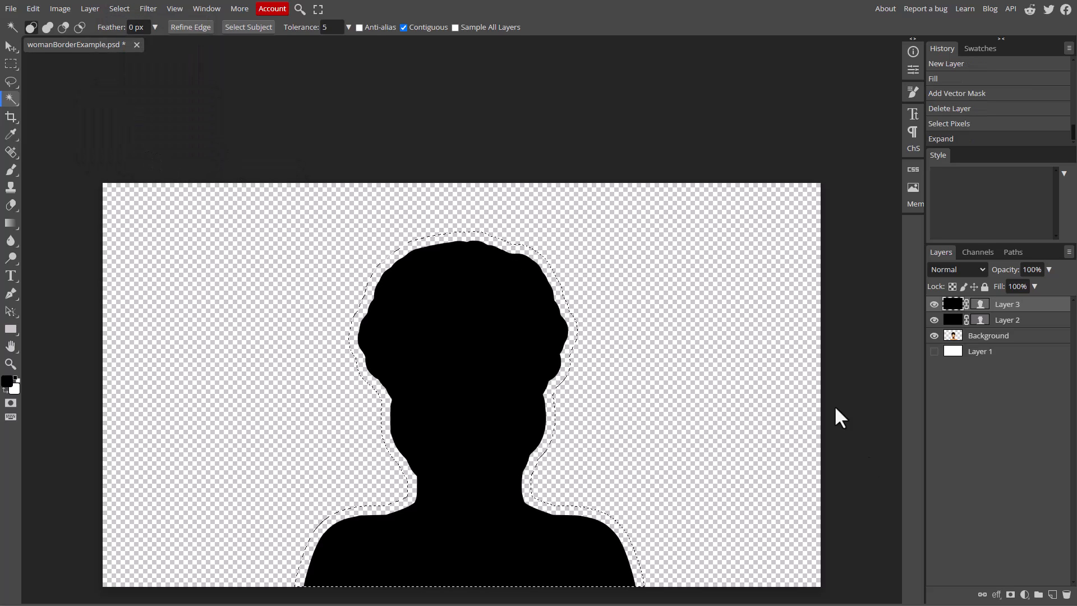
# Convert the expanded selection around Layer 3's silhouette into a path and return to the layer list.
pyautogui.click(1014, 253)
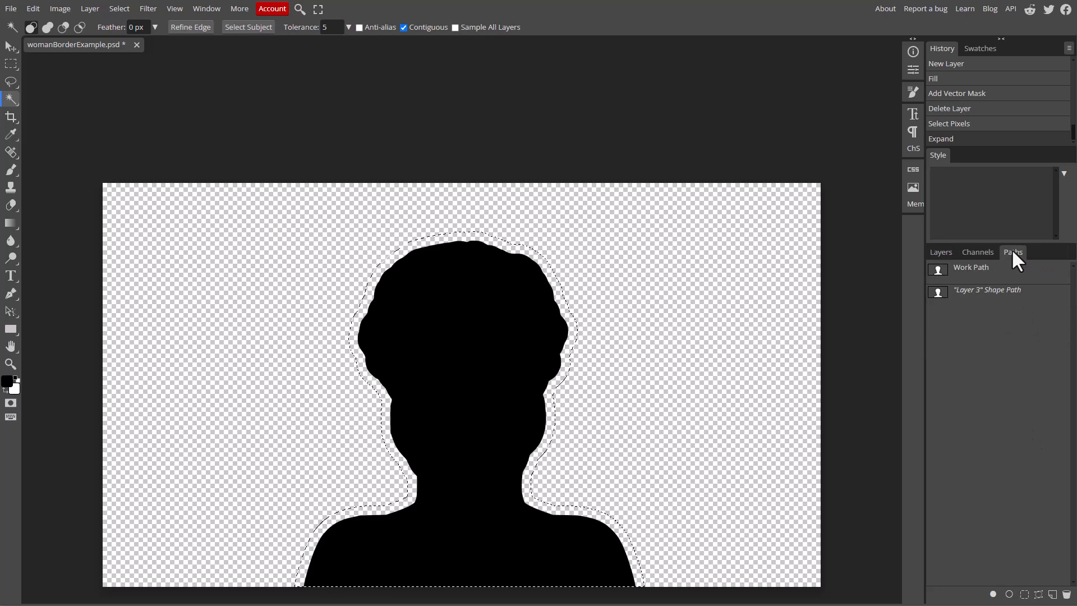
pyautogui.click(1040, 595)
pyautogui.click(940, 252)
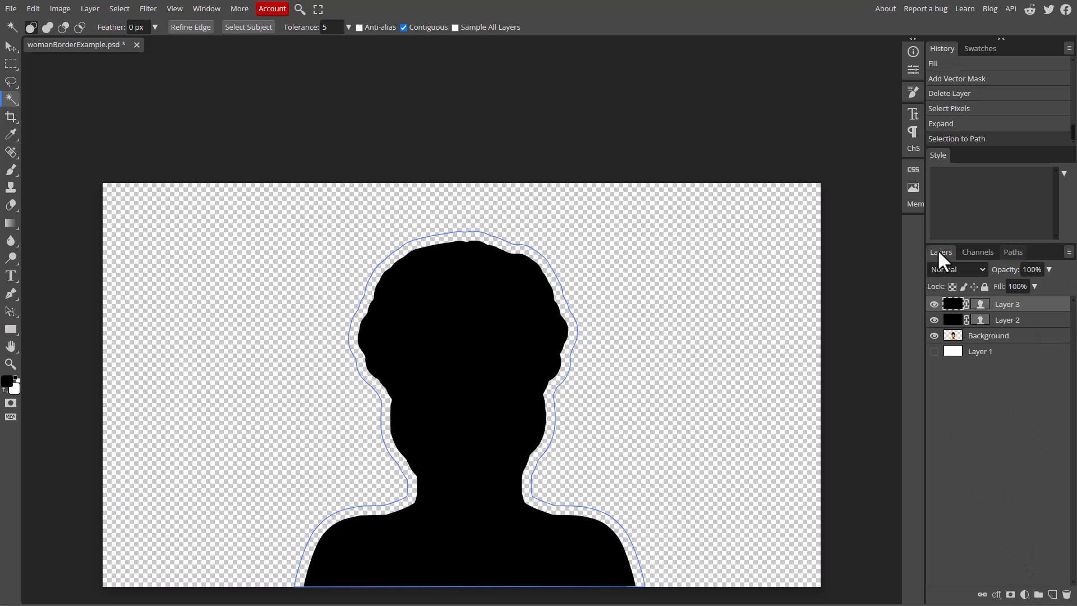
# Add a black-filled layer above Layer 3 and give it a vector mask from the current path.
pyautogui.click(1053, 595)
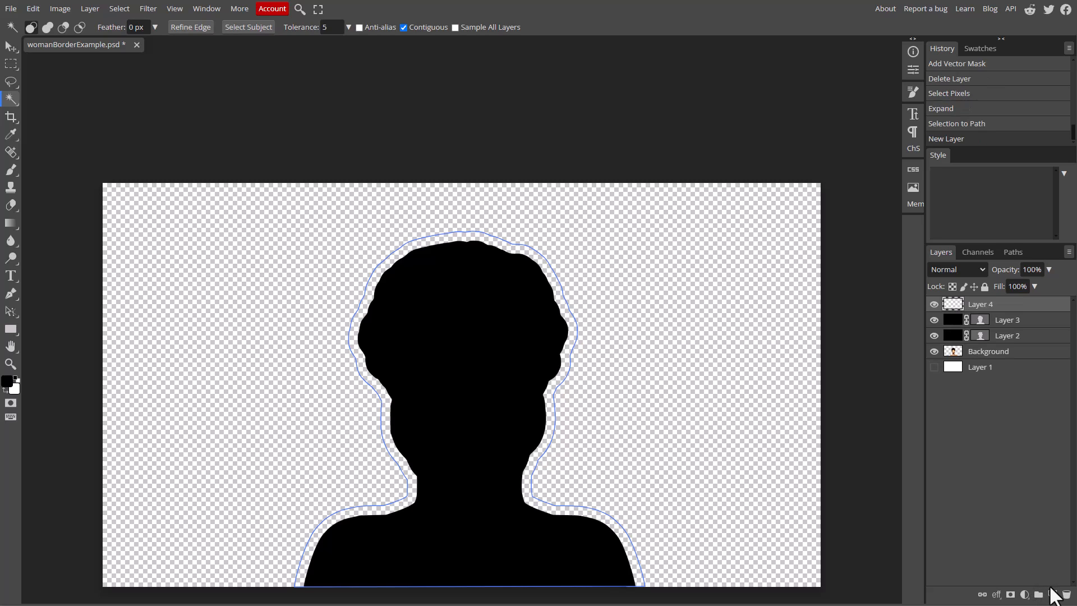
pyautogui.hotkey('alt', 'BackSpace')
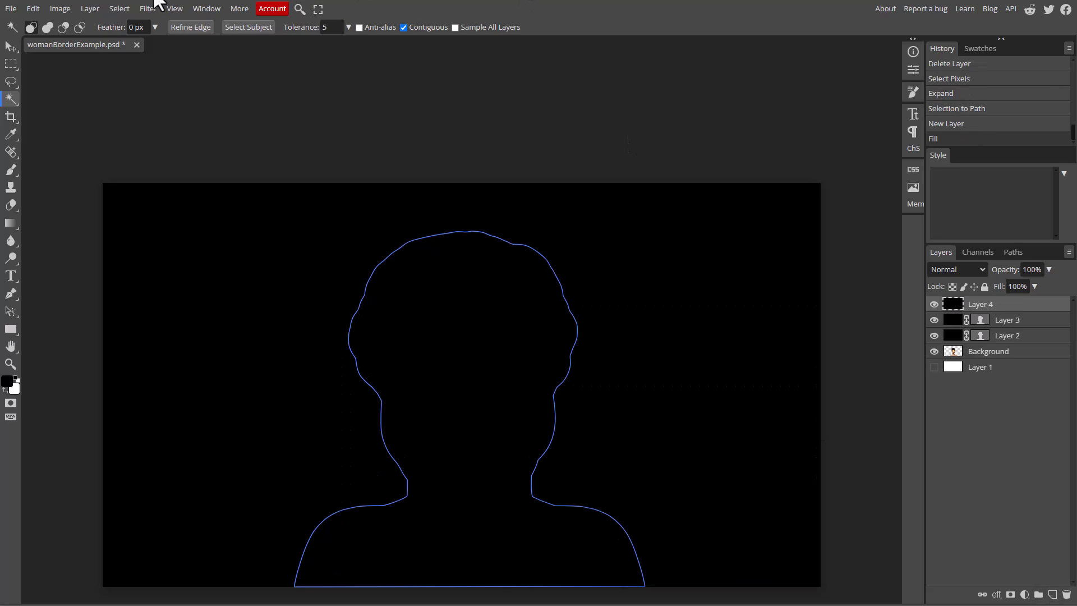
pyautogui.click(91, 8)
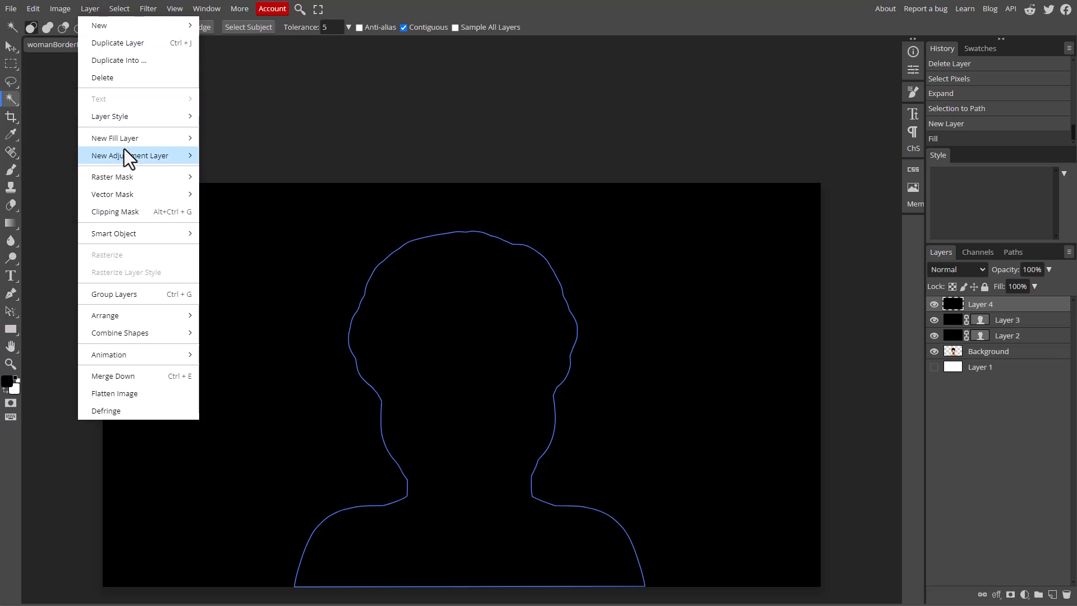
pyautogui.moveTo(161, 197)
pyautogui.click(228, 232)
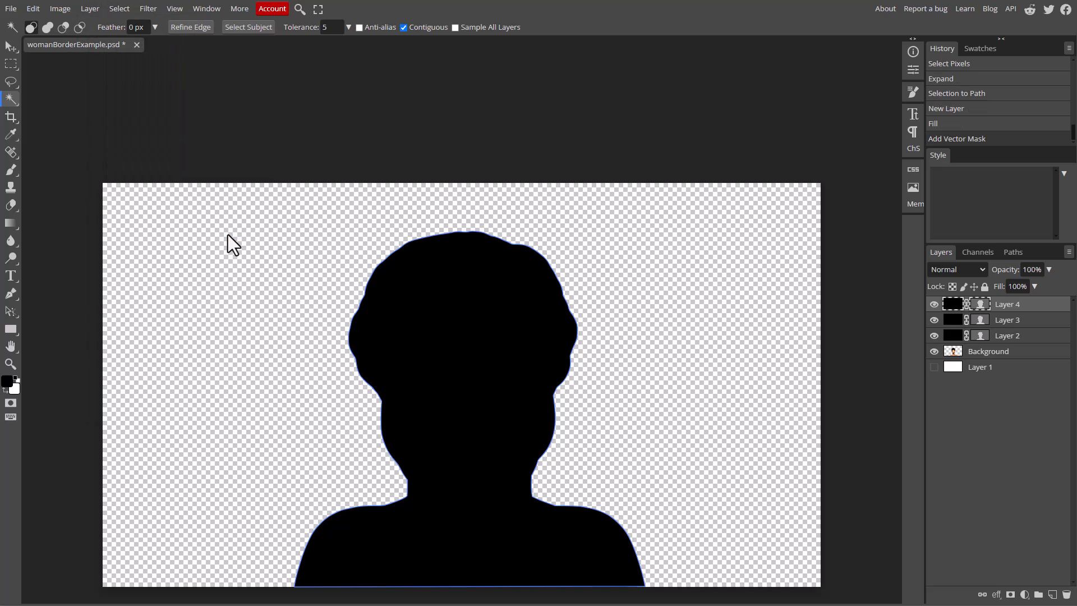
# Load Layer 4's vector mask as a selection and expand it by 100 px.
pyautogui.keyDown('ctrl'); pyautogui.click(976, 308); pyautogui.keyUp('ctrl')
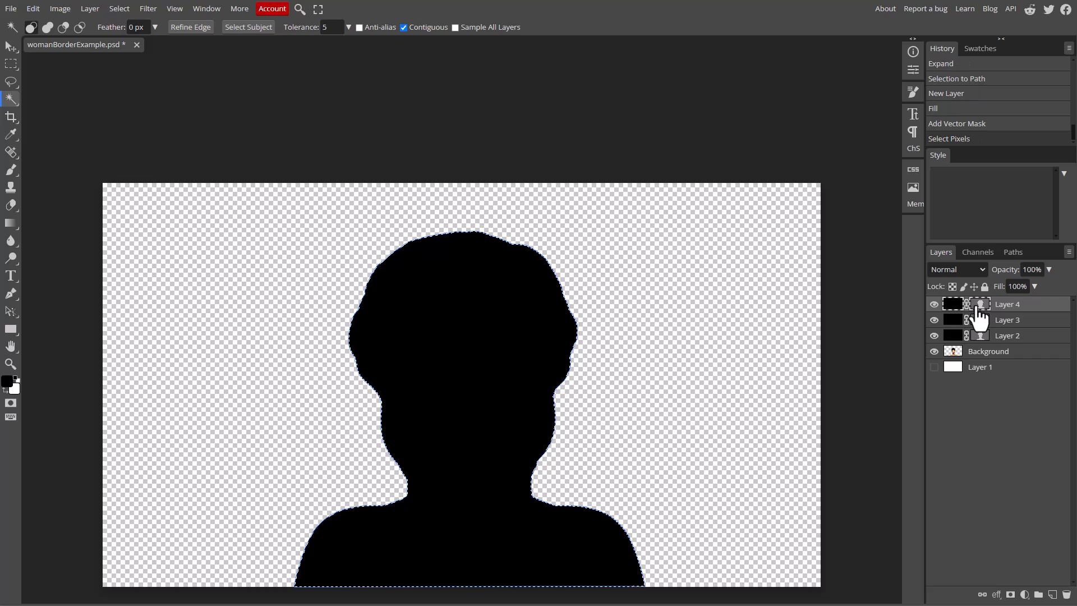
pyautogui.click(122, 9)
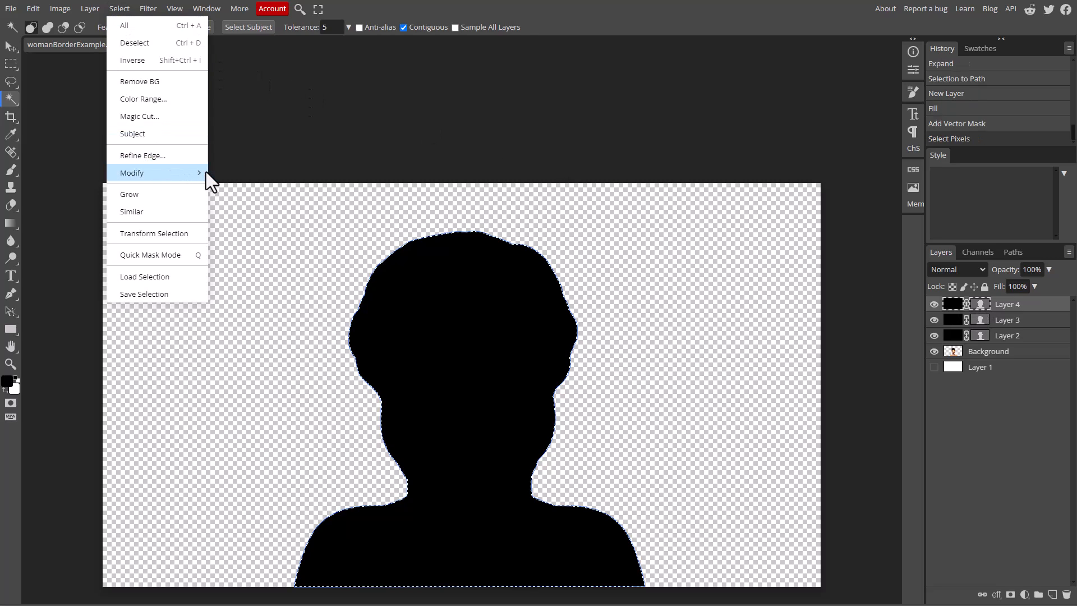
pyautogui.moveTo(204, 172)
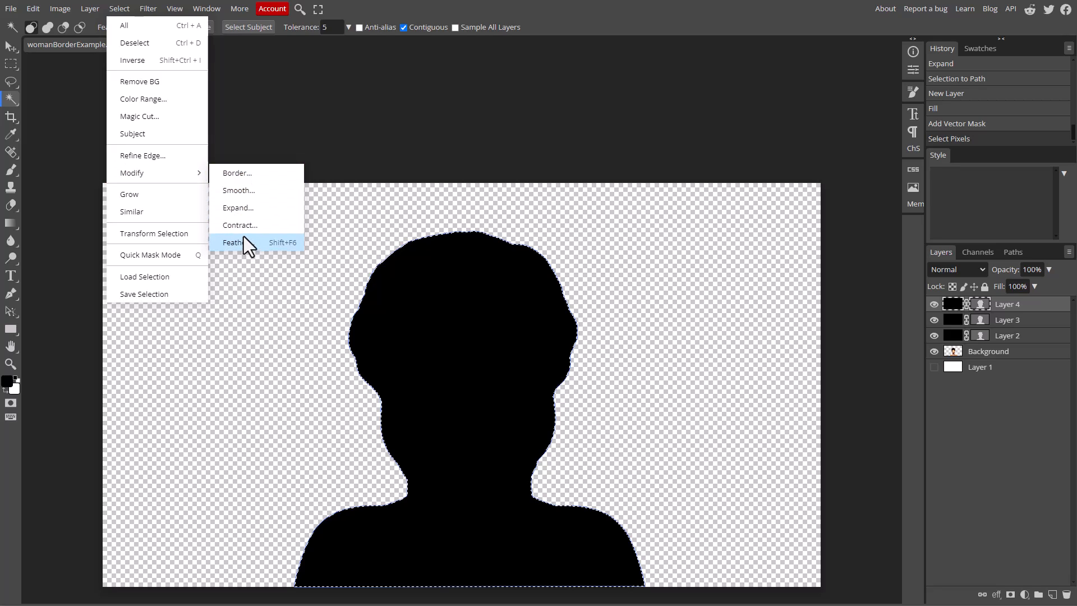
pyautogui.click(247, 209)
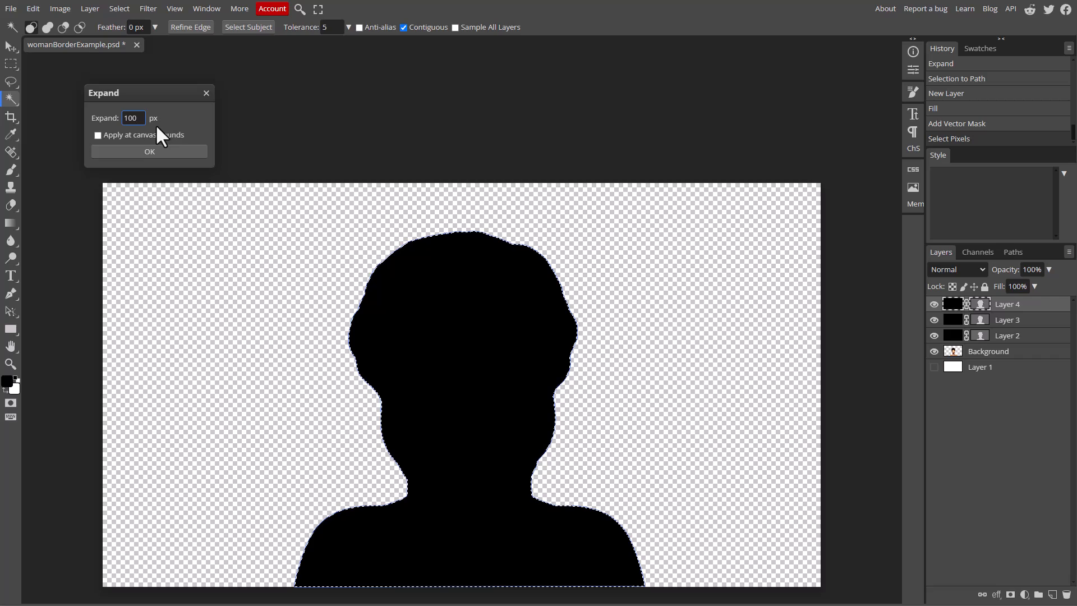
pyautogui.click(163, 152)
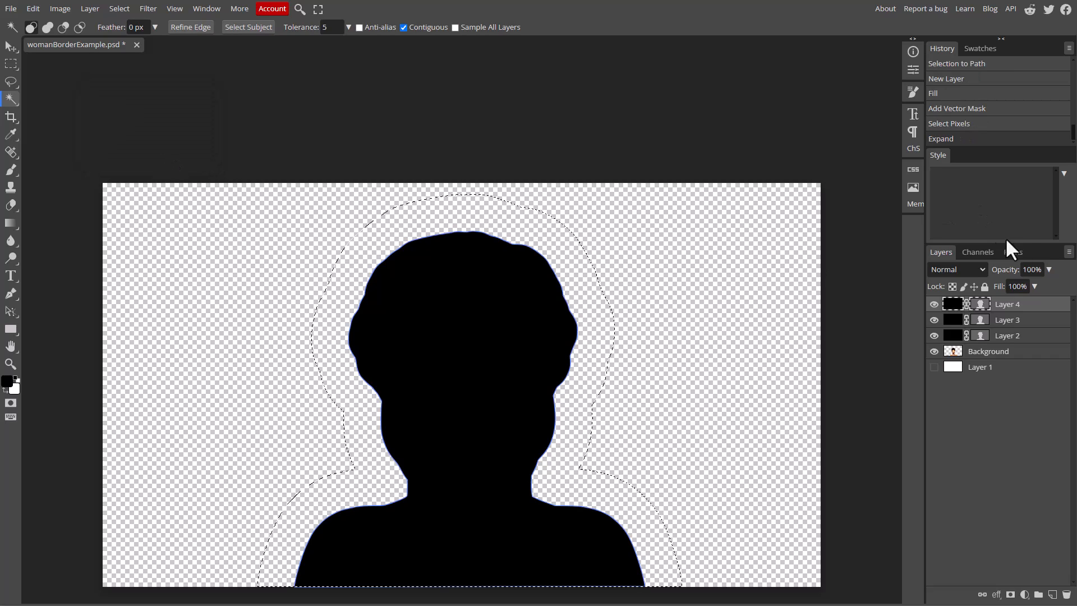
# Convert the 100 px expanded selection around Layer 4's silhouette into a path and return to the layer list.
pyautogui.click(1018, 253)
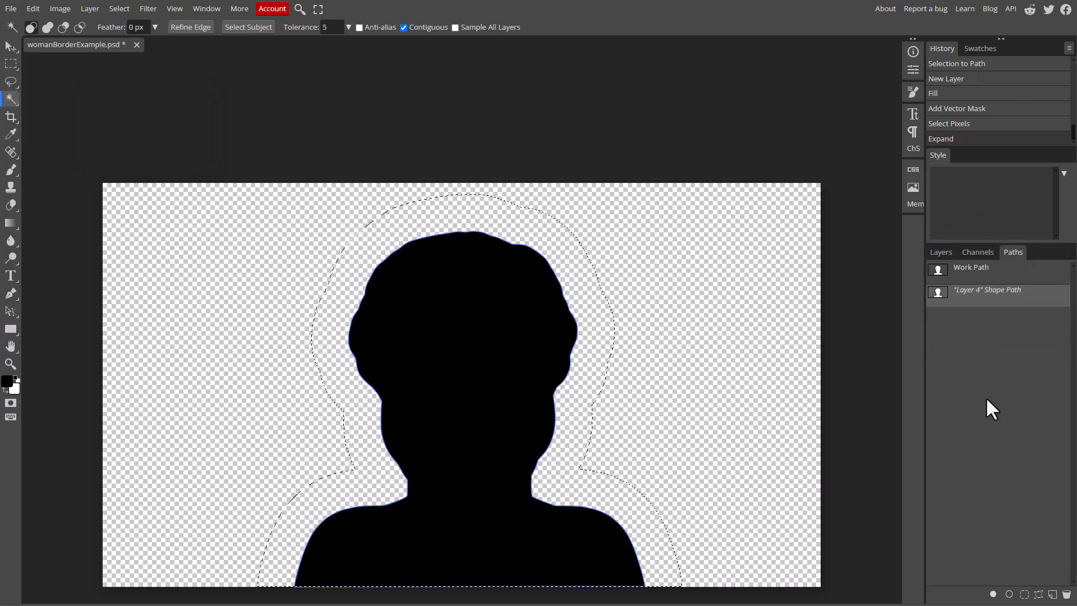
pyautogui.click(1038, 594)
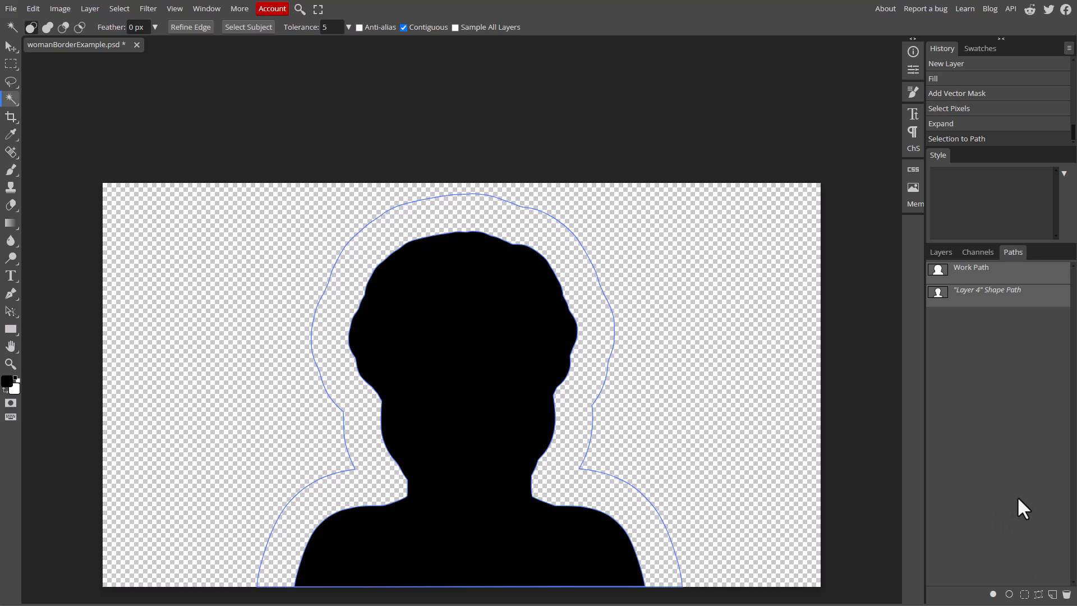
pyautogui.click(952, 254)
# Add a black-filled layer above Layer 4 and vector-mask it with the widest path.
pyautogui.click(1052, 593)
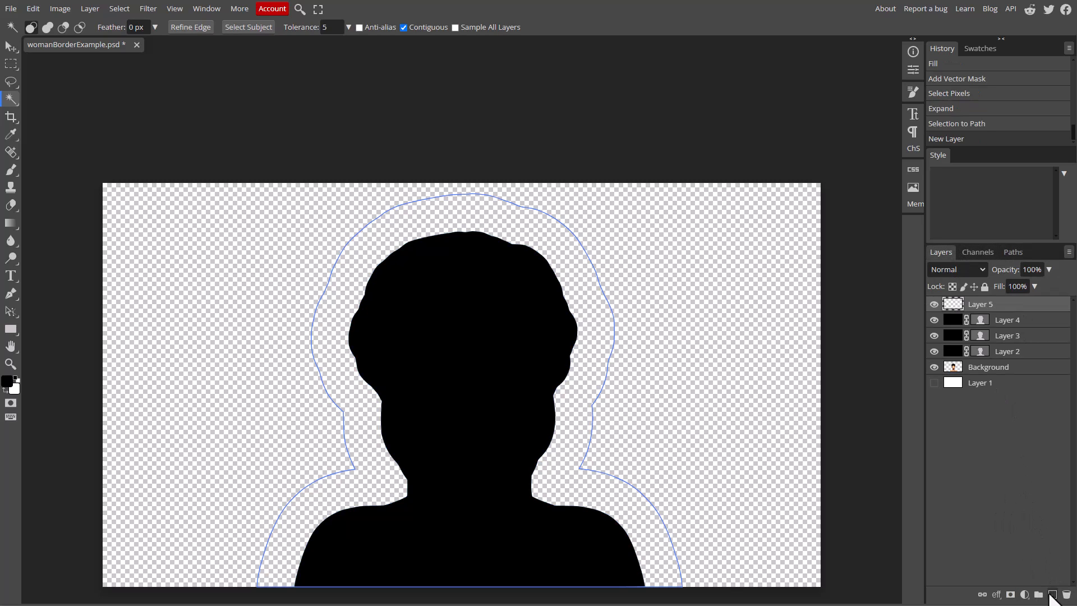
pyautogui.hotkey('alt', 'BackSpace')
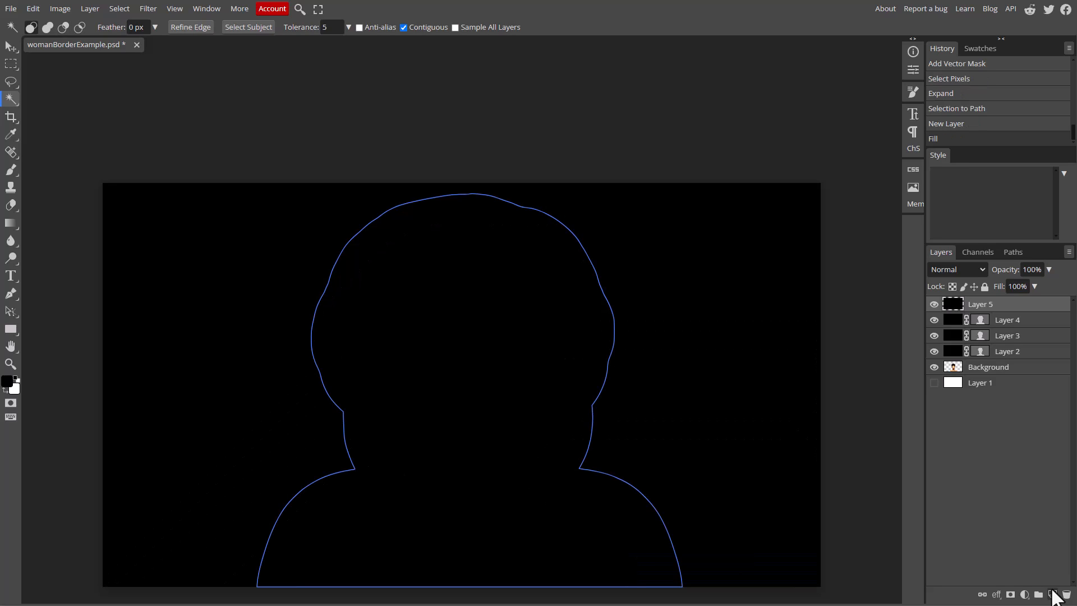
pyautogui.click(94, 9)
pyautogui.moveTo(125, 193)
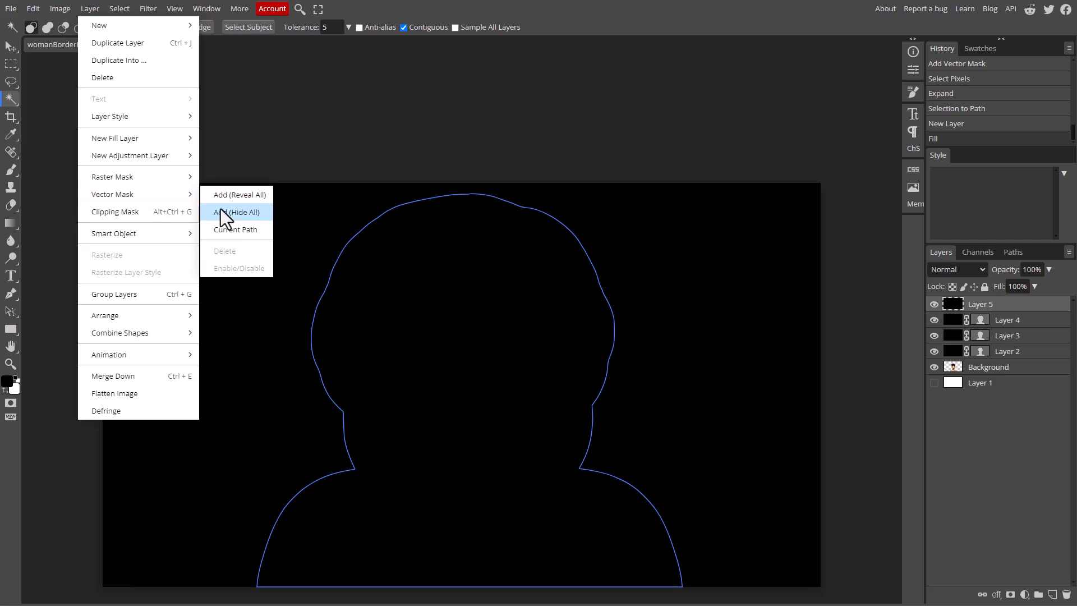
pyautogui.click(231, 230)
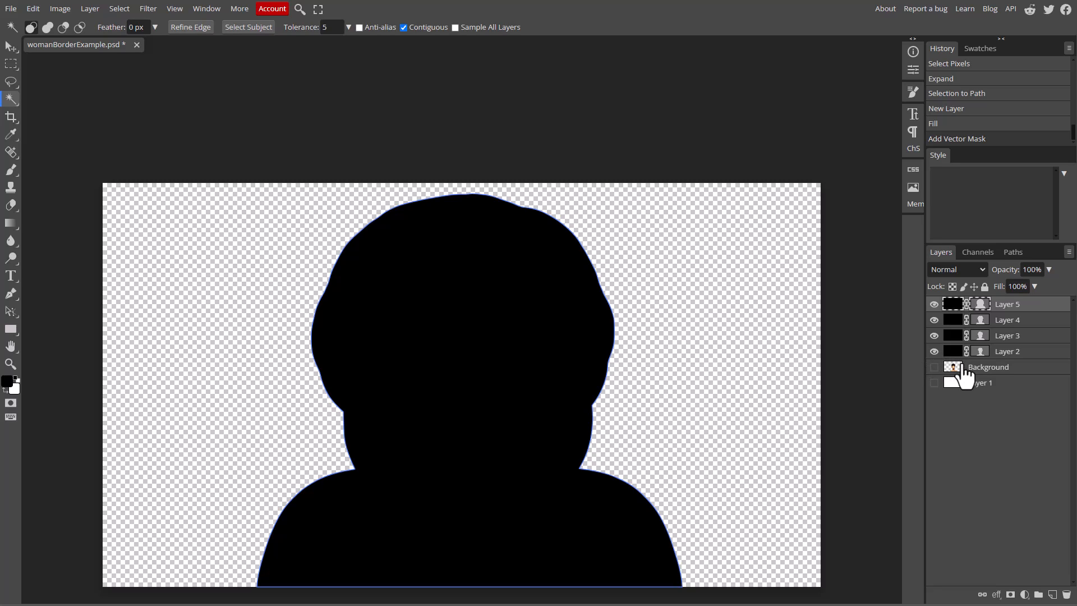
# Show the Background layer with the woman and move it above Layer 5 in the layer stack.
pyautogui.click(934, 367)
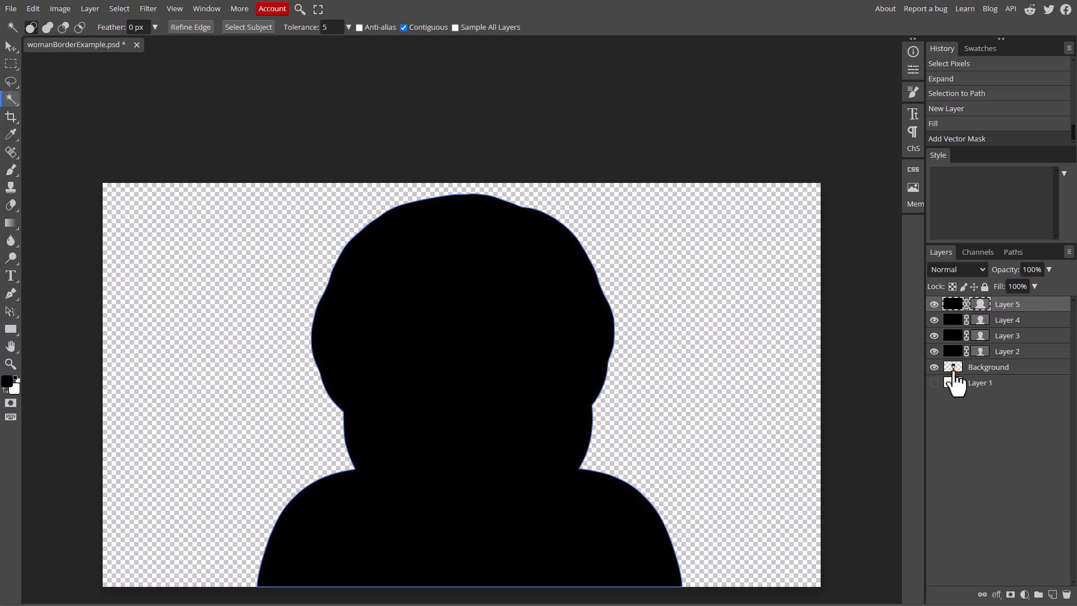
pyautogui.moveTo(1001, 376); pyautogui.dragTo(984, 300)
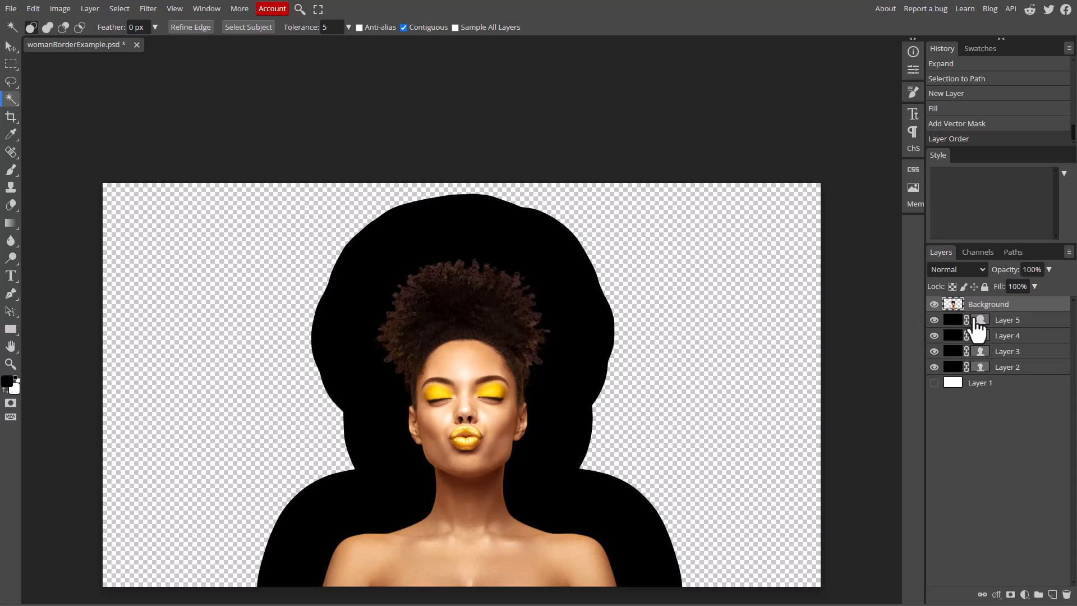
# Hide the woman, reverse the silhouette layers so Layer 2 is uppermost and Layer 5 lowest, and show the woman again.
pyautogui.click(933, 304)
pyautogui.click(934, 320)
pyautogui.click(934, 320)
pyautogui.click(934, 319)
pyautogui.click(934, 320)
pyautogui.moveTo(984, 320); pyautogui.dragTo(1005, 379)
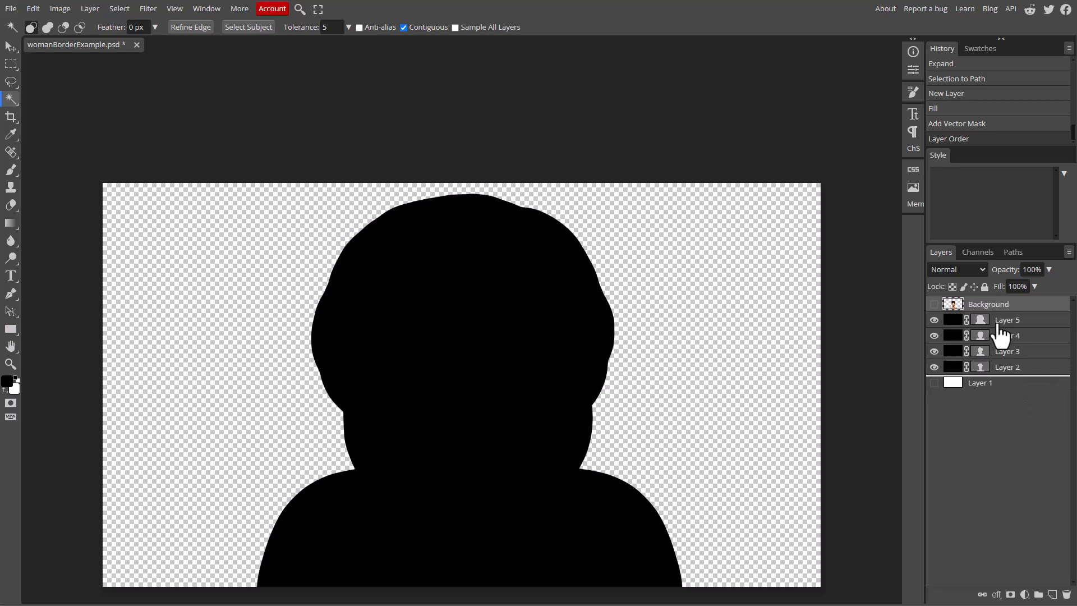
pyautogui.moveTo(999, 318); pyautogui.dragTo(1001, 358)
pyautogui.moveTo(996, 321); pyautogui.dragTo(995, 345)
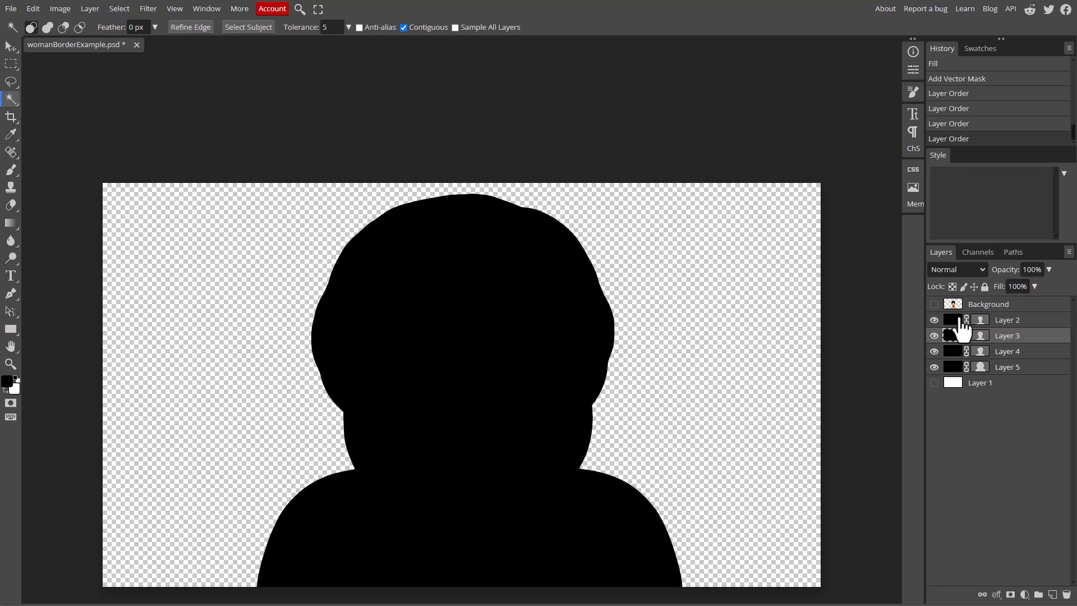
pyautogui.click(934, 305)
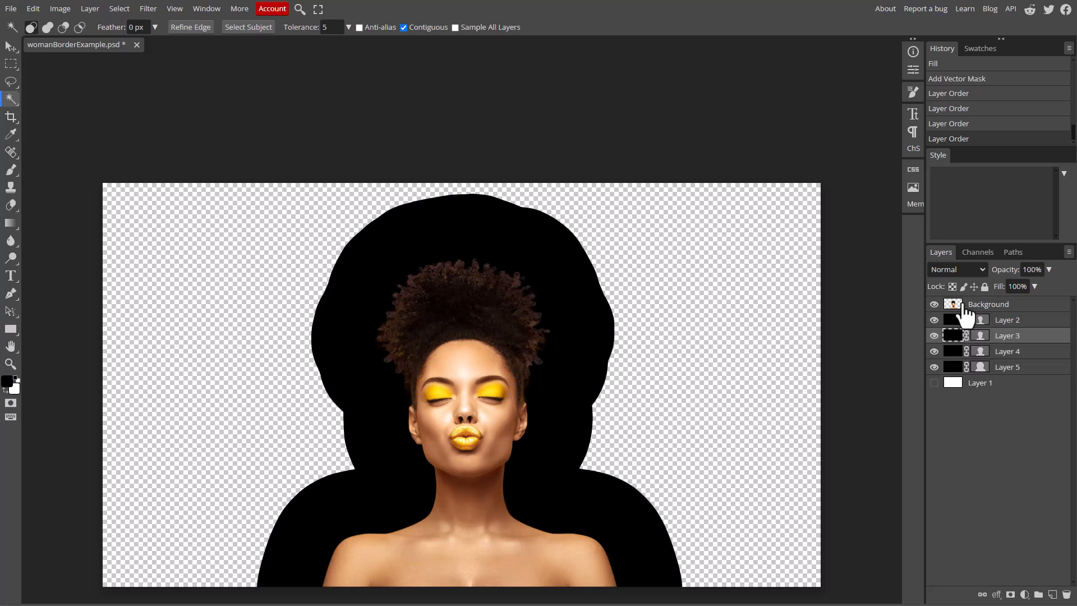
# Export the document as a PDF without rasterizing or vectorizing text, replacing the existing womanBorderExample.pdf.
pyautogui.click(11, 9)
pyautogui.moveTo(66, 176)
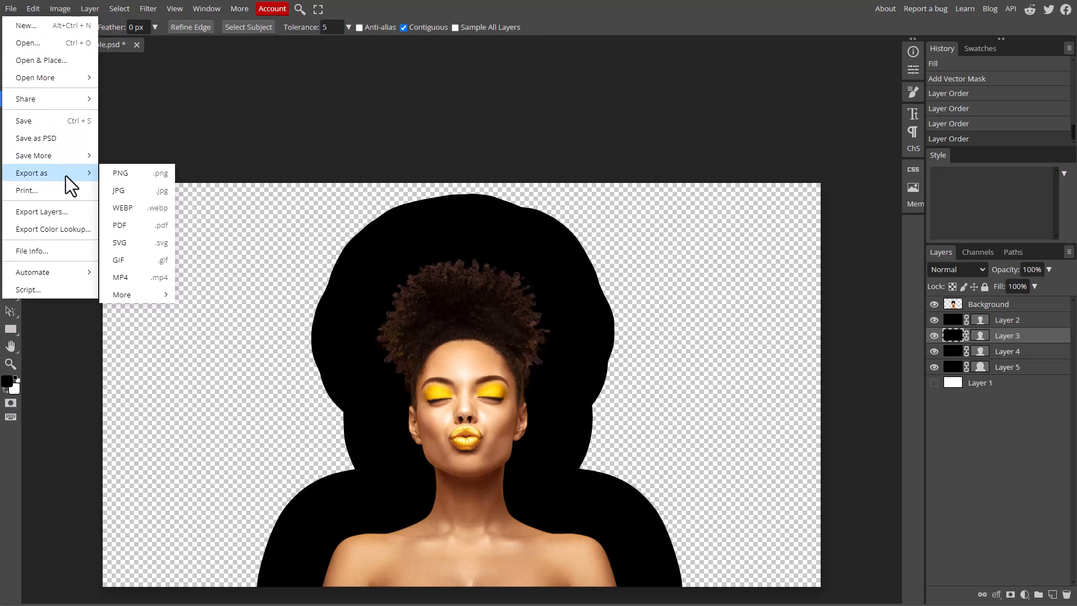
pyautogui.click(133, 227)
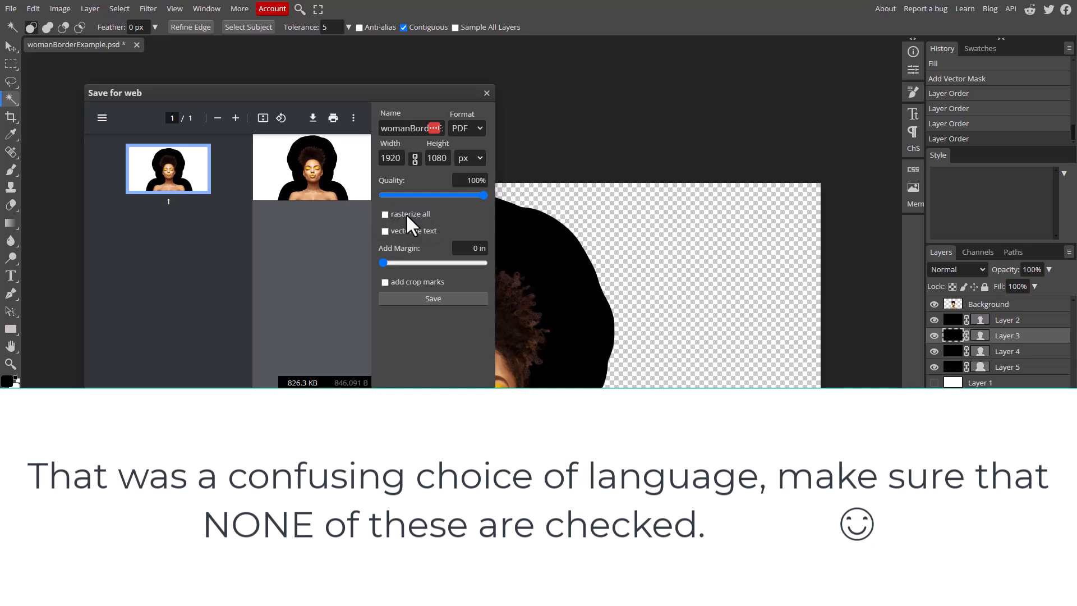
pyautogui.click(437, 297)
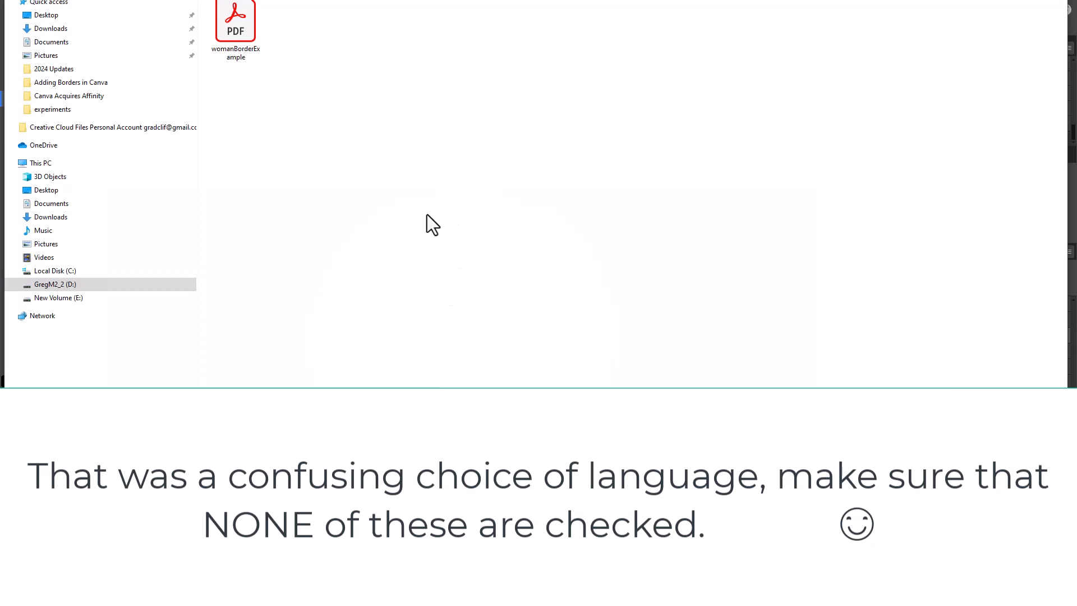
pyautogui.doubleClick(236, 35)
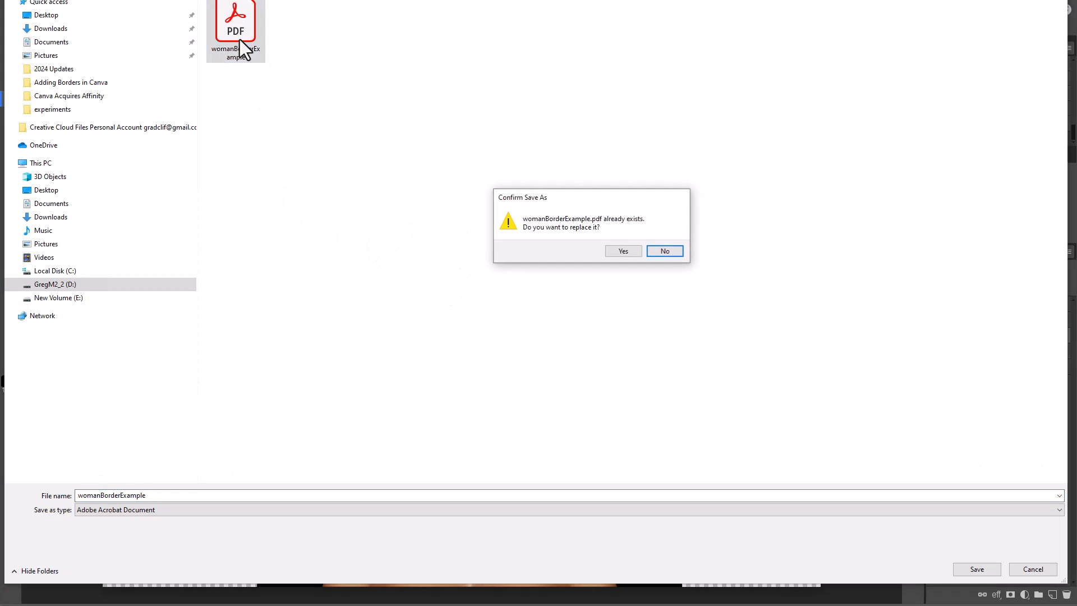
pyautogui.click(629, 250)
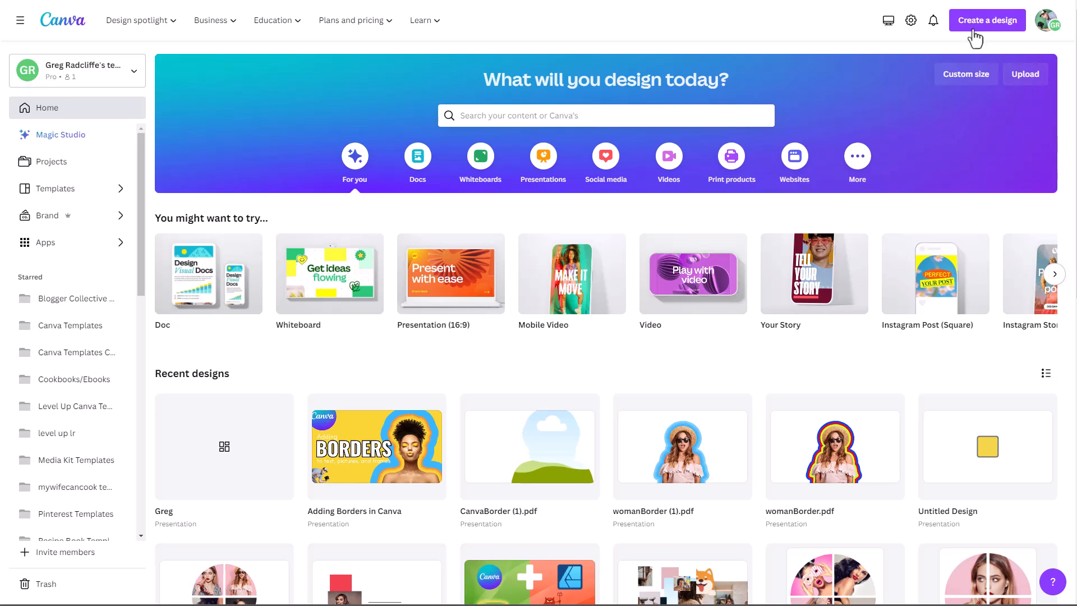
# Switch to Canva, upload the newest womanBorderExample.pdf from the downloads and open the imported design.
pyautogui.click(952, 0)
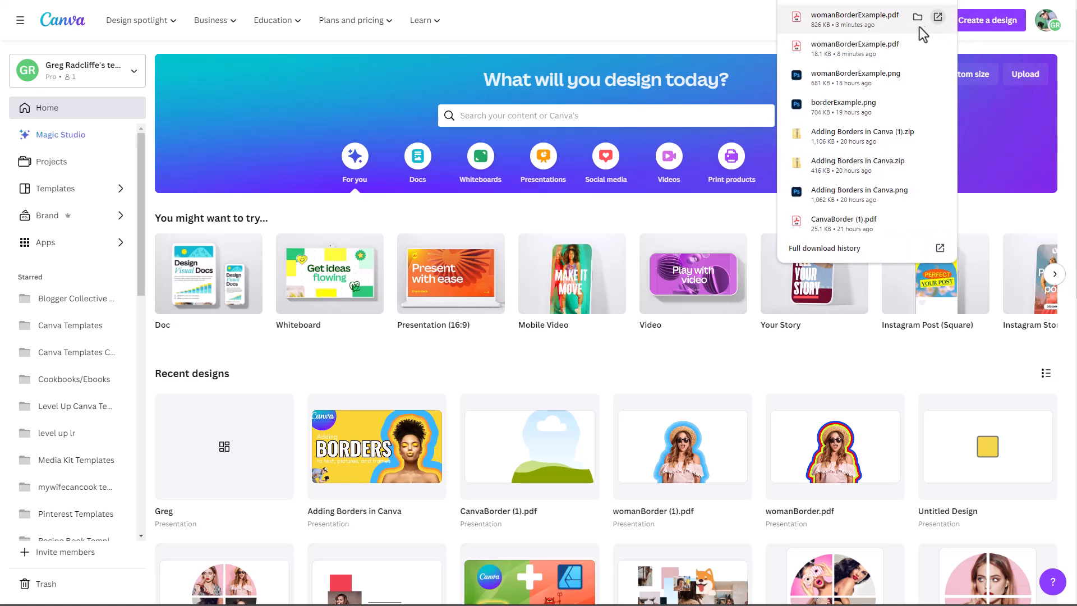
pyautogui.moveTo(872, 19); pyautogui.dragTo(669, 279)
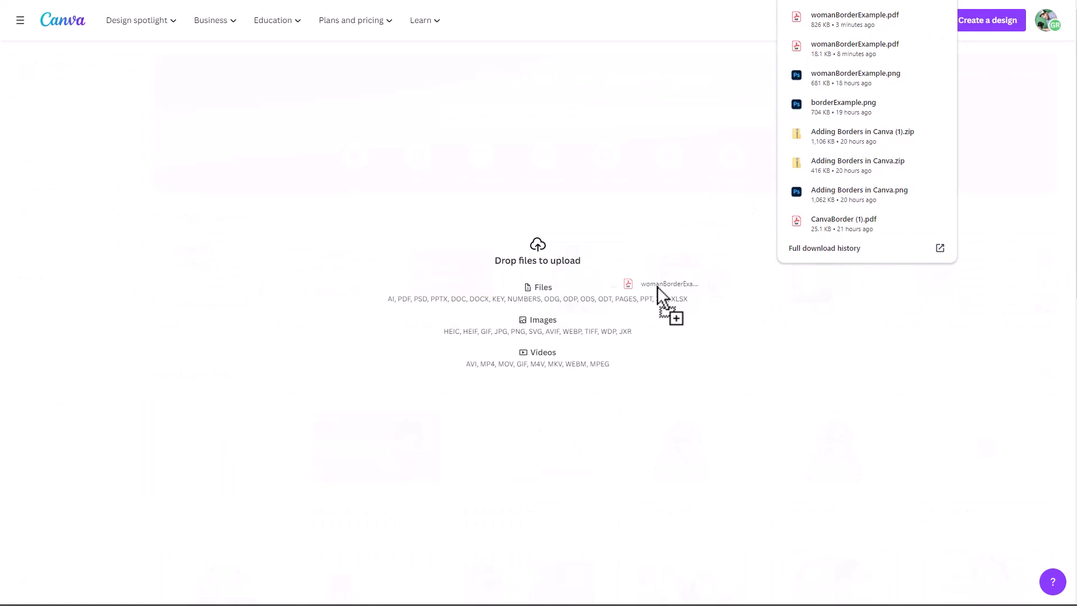
pyautogui.moveTo(521, 335); pyautogui.dragTo(500, 340)
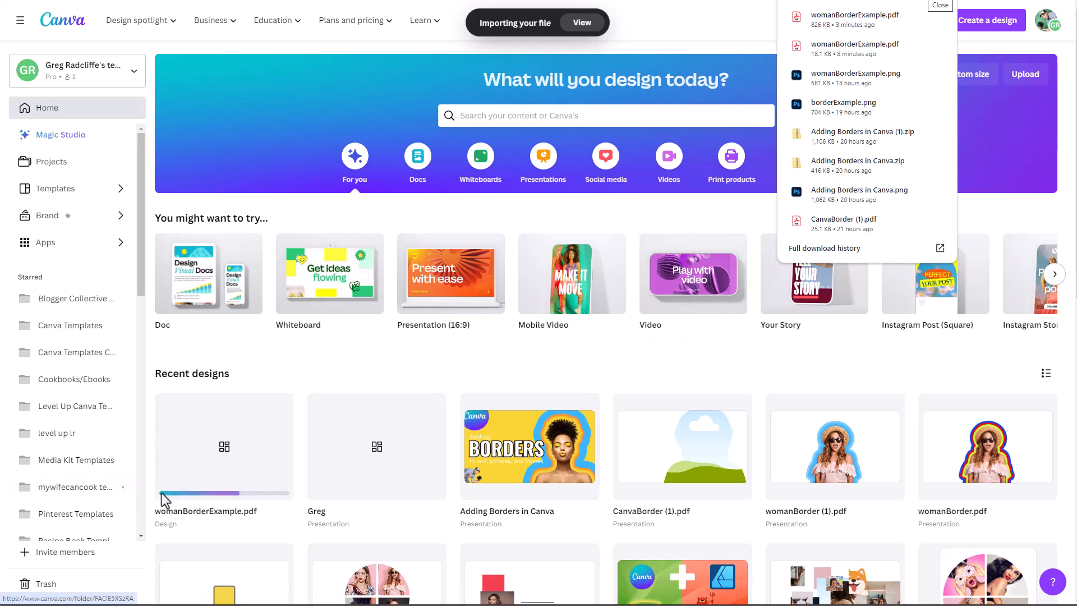
pyautogui.click(245, 487)
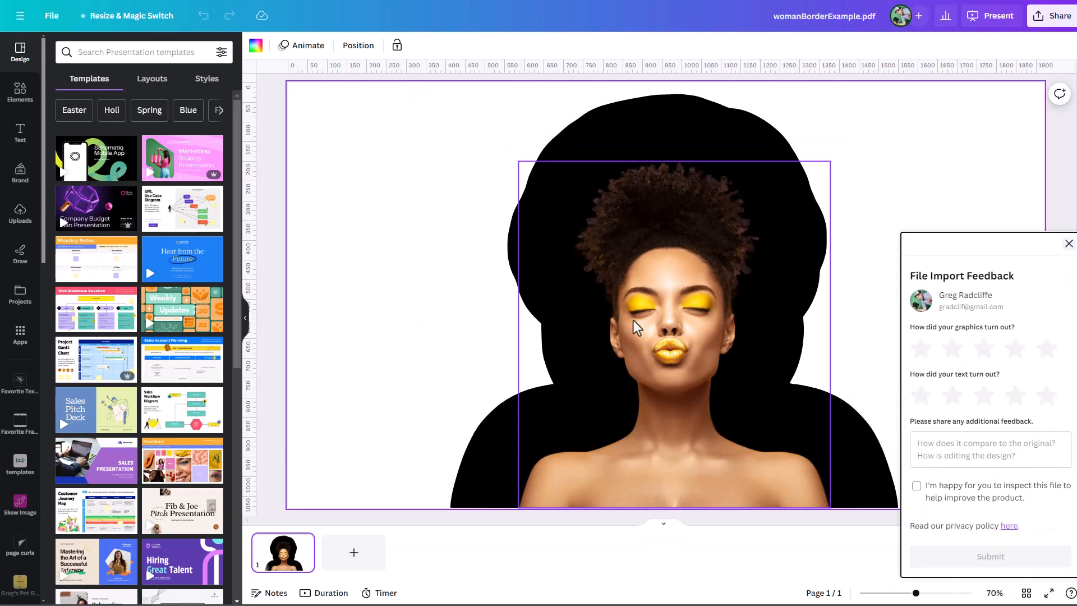
# Recolor the outermost silhouette border, the lowest of the layers above the background, with the yellow brand color.
pyautogui.click(358, 46)
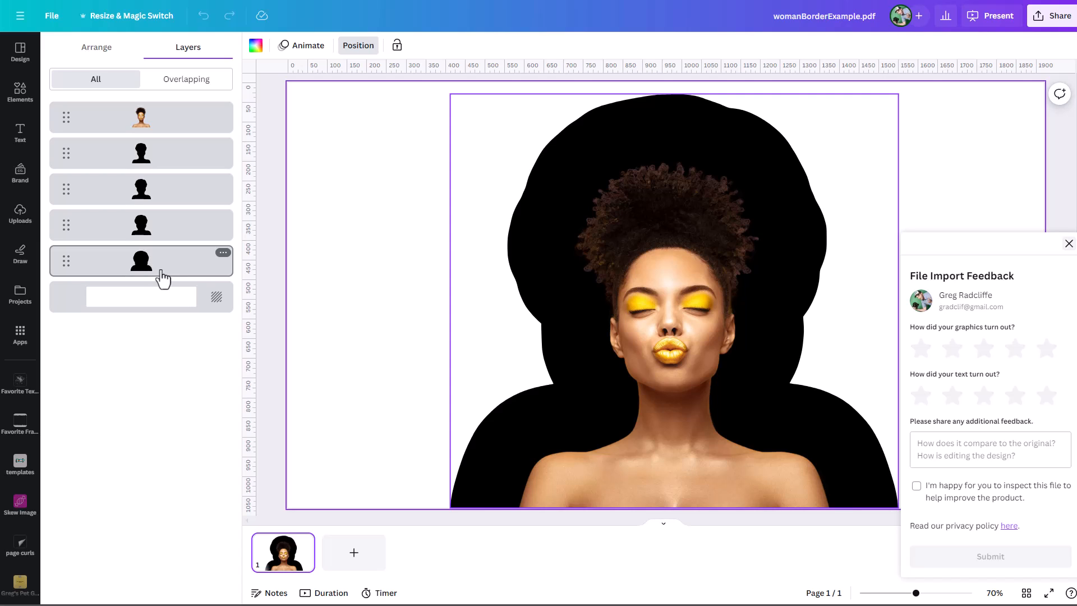
pyautogui.click(142, 275)
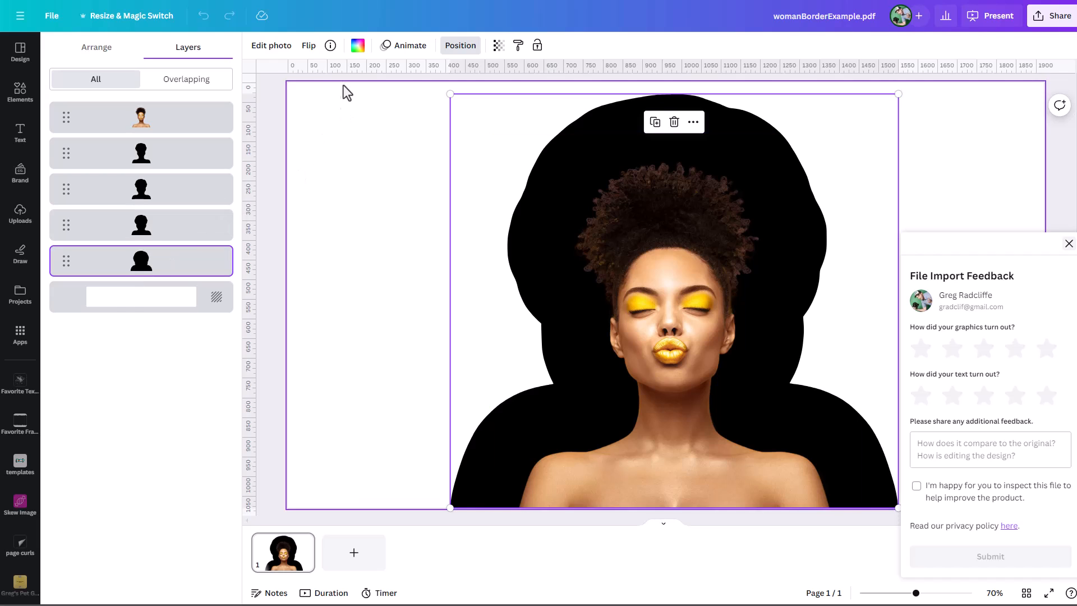
pyautogui.click(356, 46)
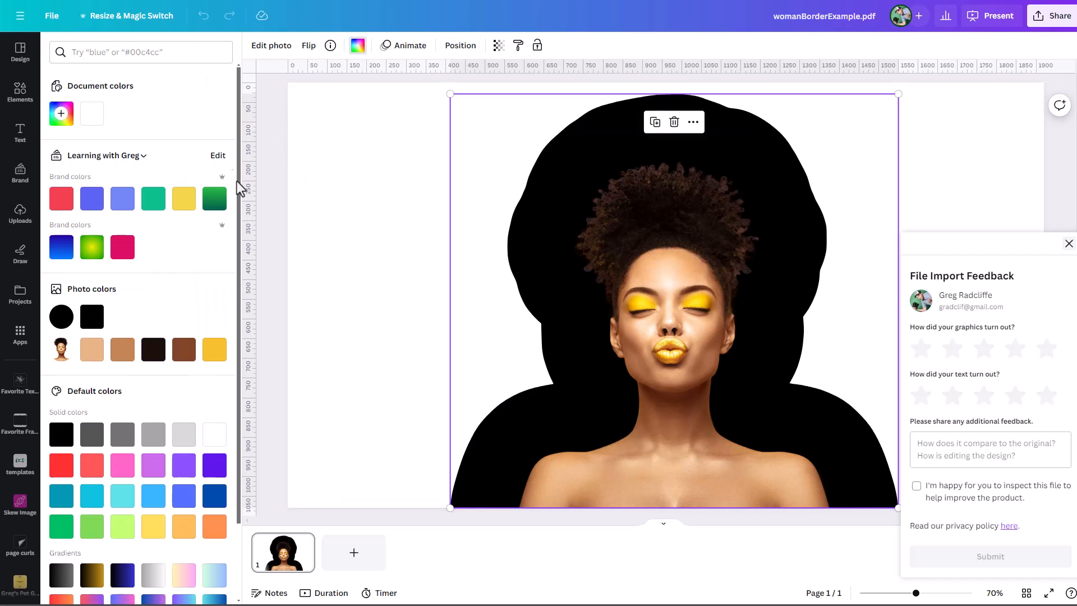
pyautogui.click(184, 203)
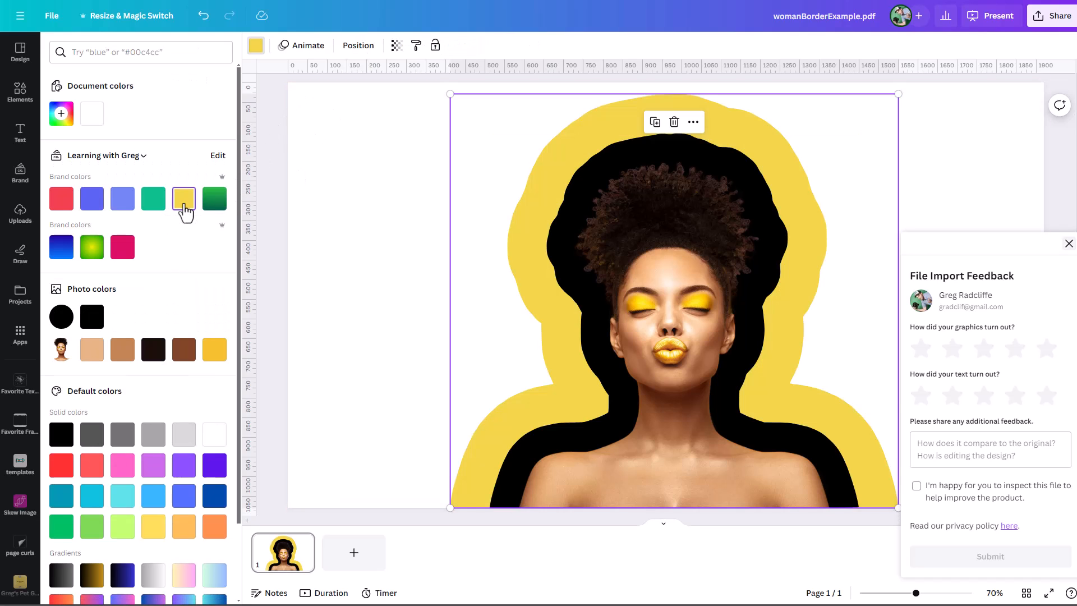
# Recolor the second-largest silhouette border with the yellow document color and shift its hue to orange #F2A949.
pyautogui.click(355, 46)
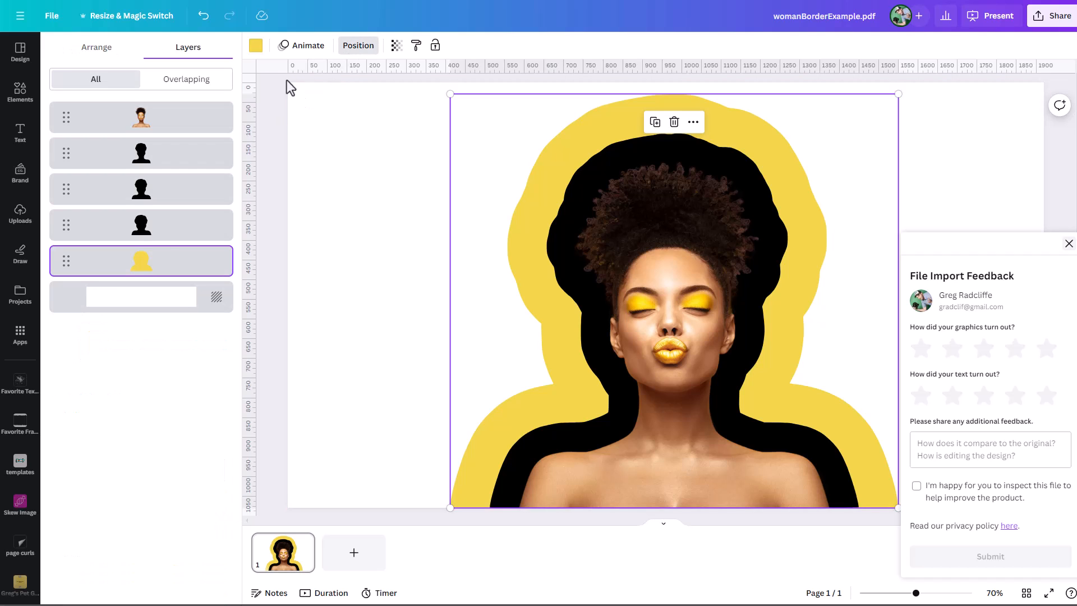
pyautogui.click(171, 230)
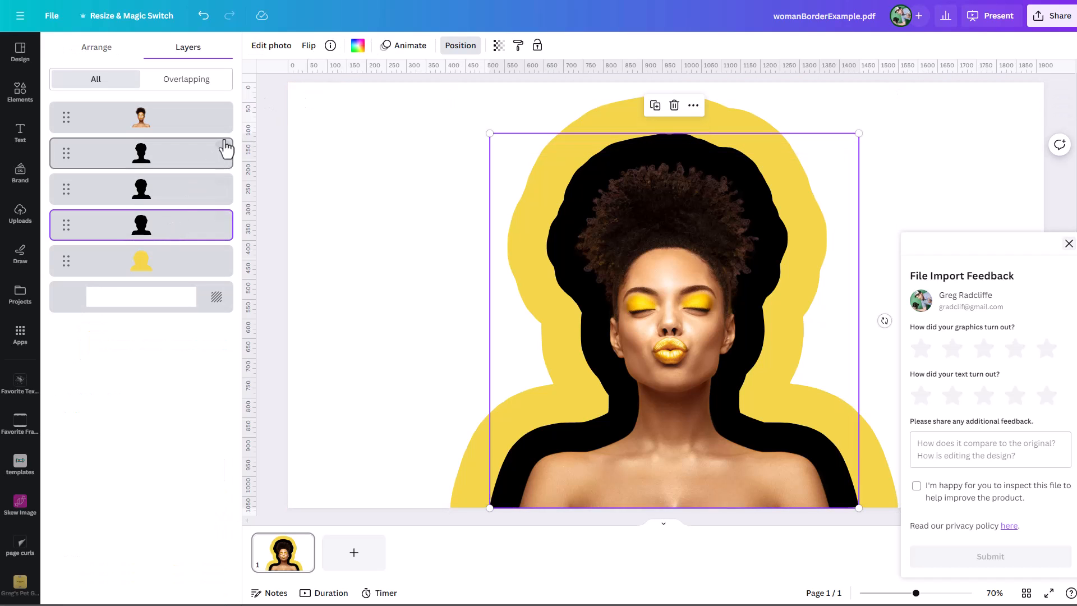
pyautogui.click(357, 45)
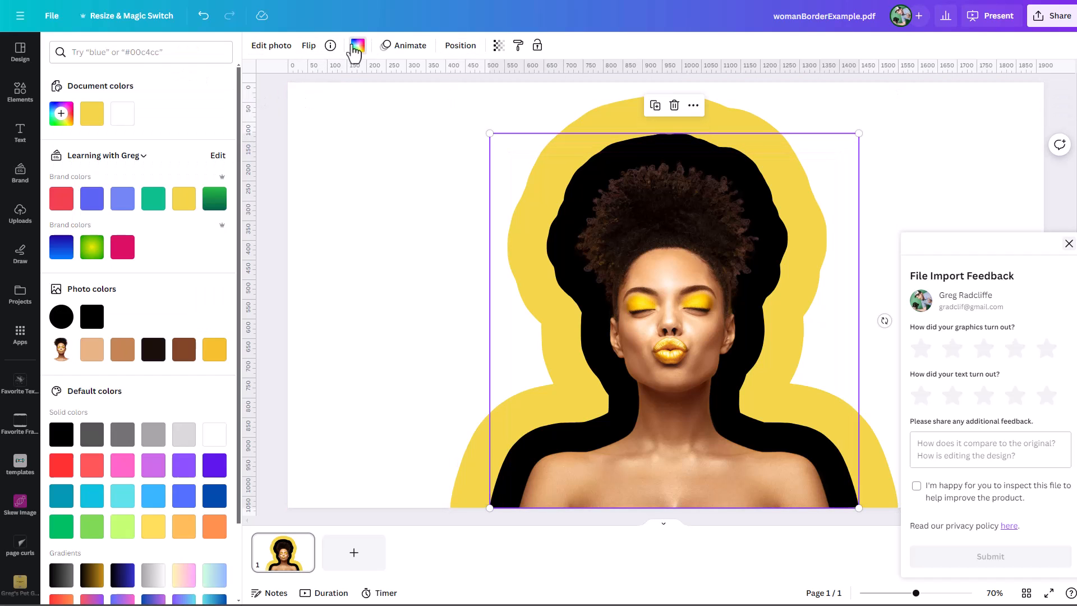
pyautogui.click(94, 119)
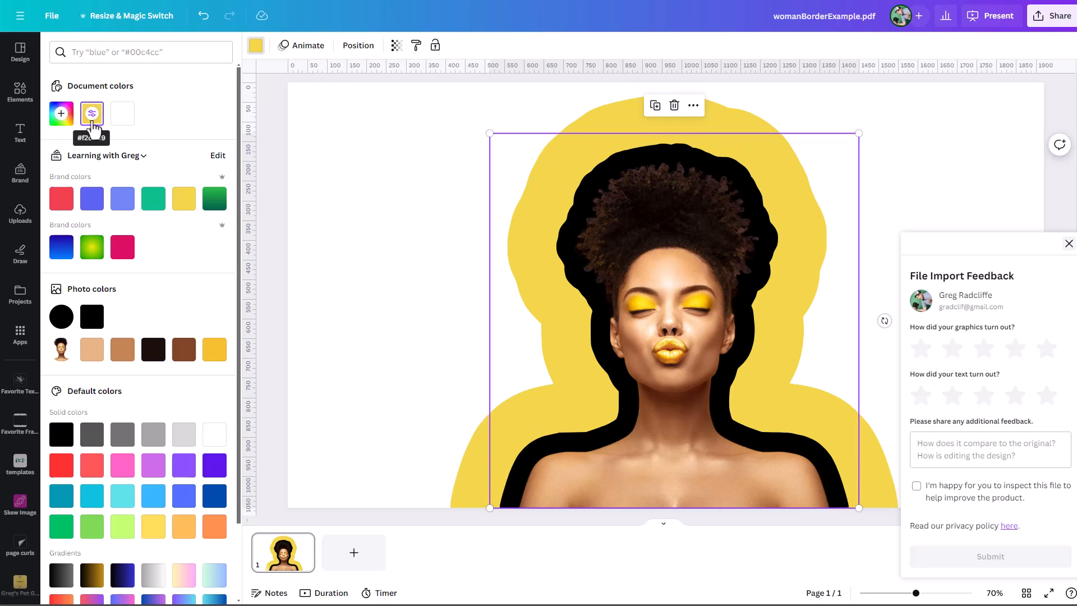
pyautogui.click(59, 112)
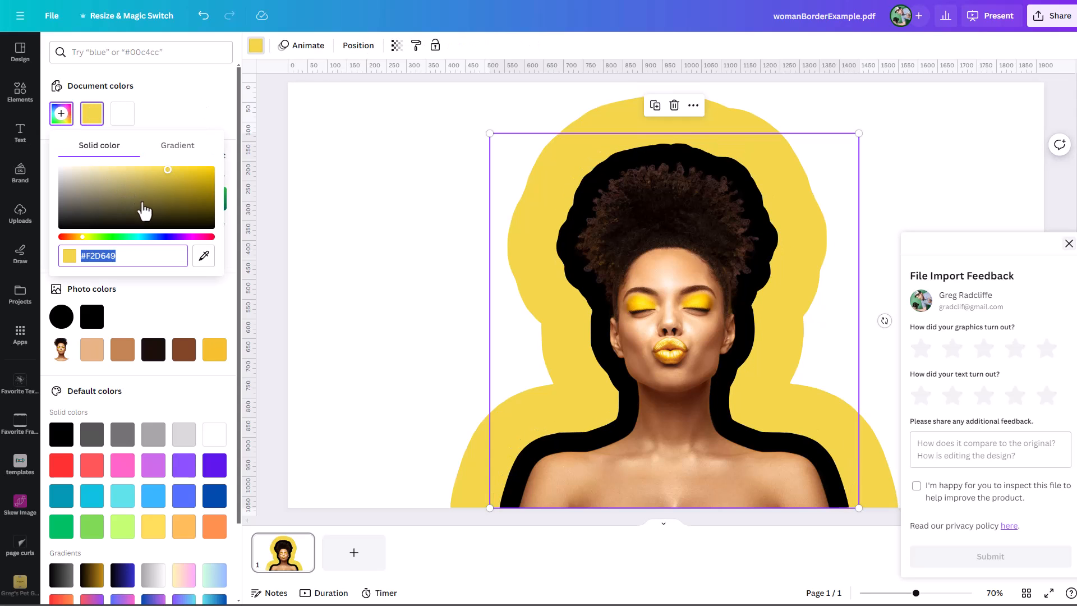
pyautogui.moveTo(82, 238); pyautogui.dragTo(76, 238)
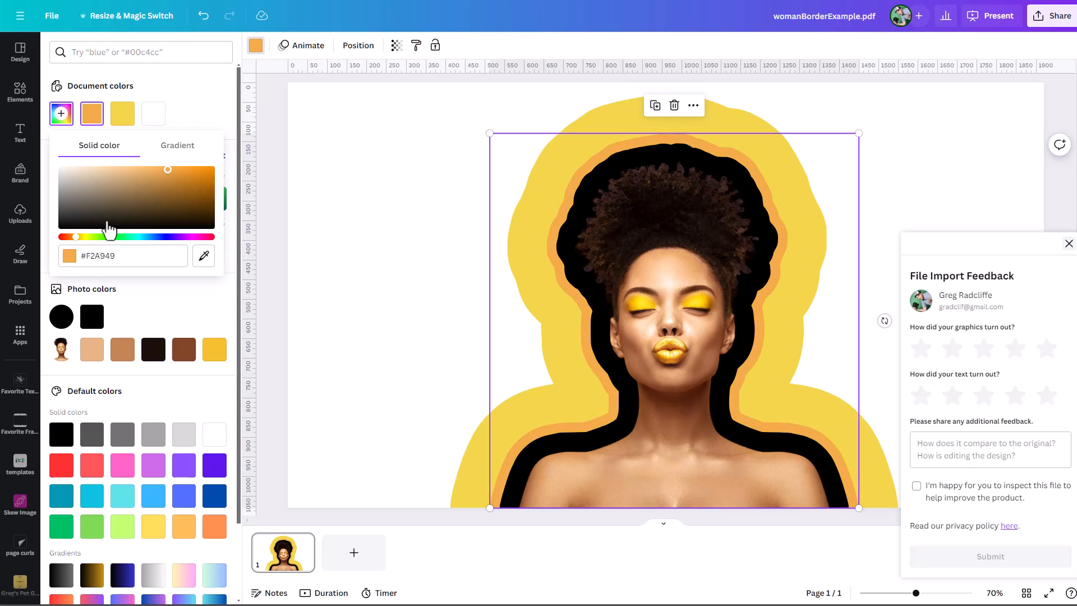
# Recolor the third-largest silhouette border with the orange document color and shift its hue to a redder orange, #F27C49.
pyautogui.click(359, 45)
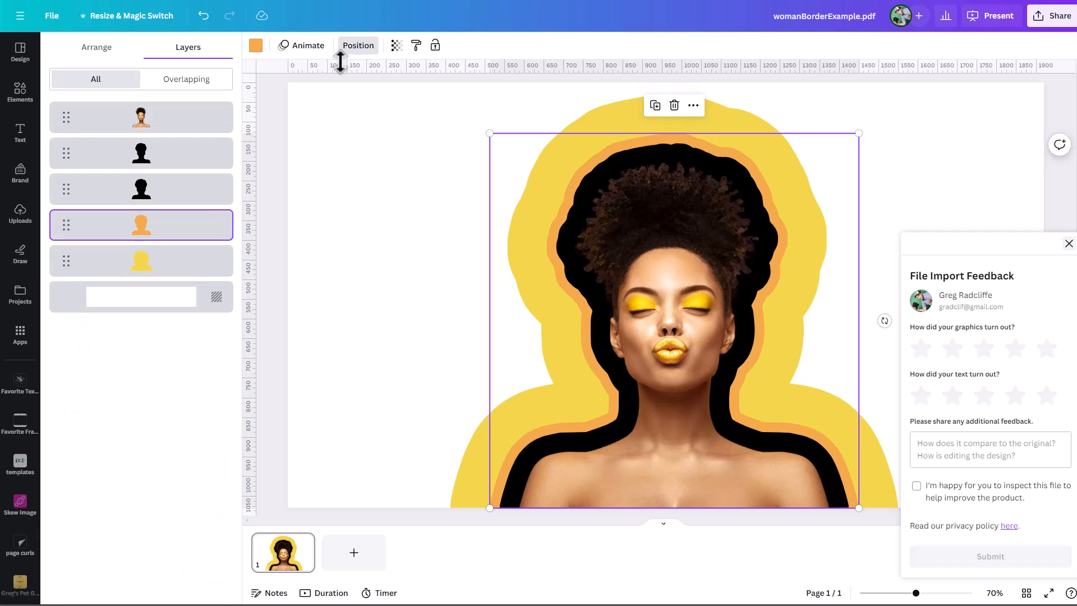
pyautogui.click(147, 190)
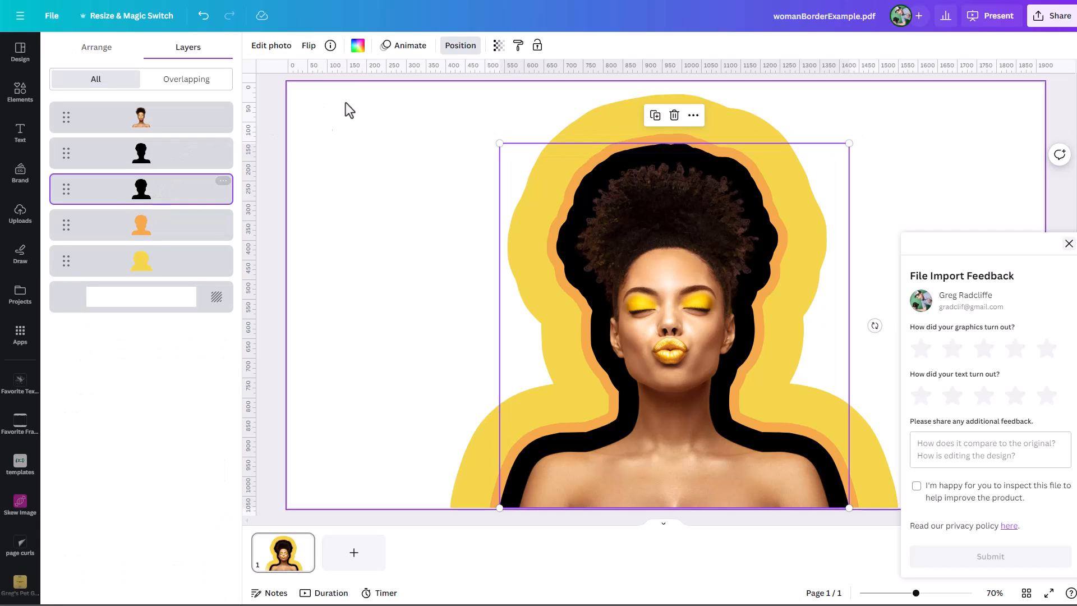
pyautogui.click(357, 45)
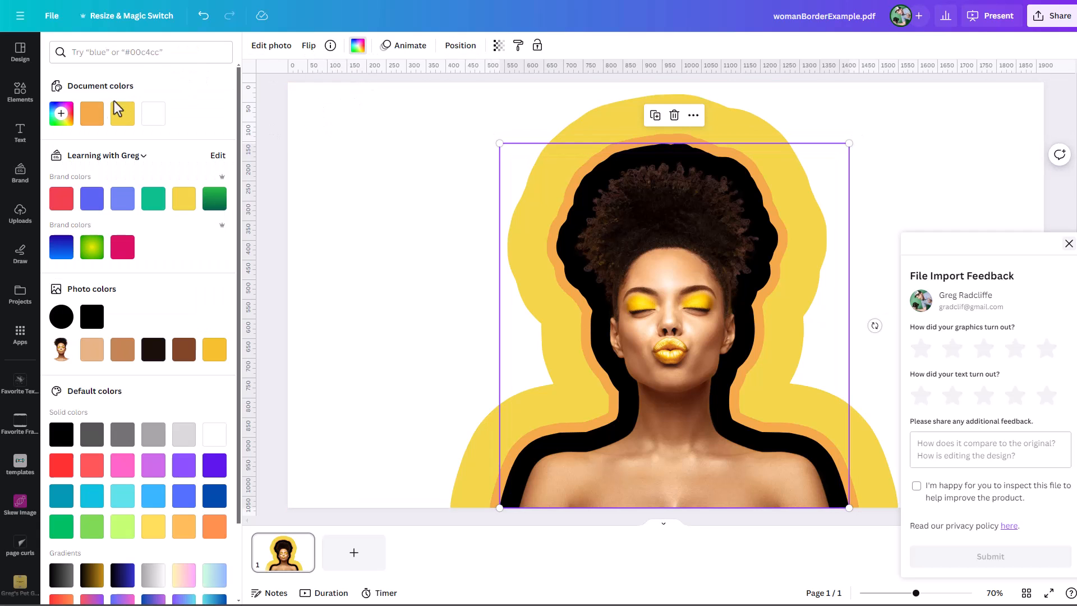
pyautogui.click(92, 120)
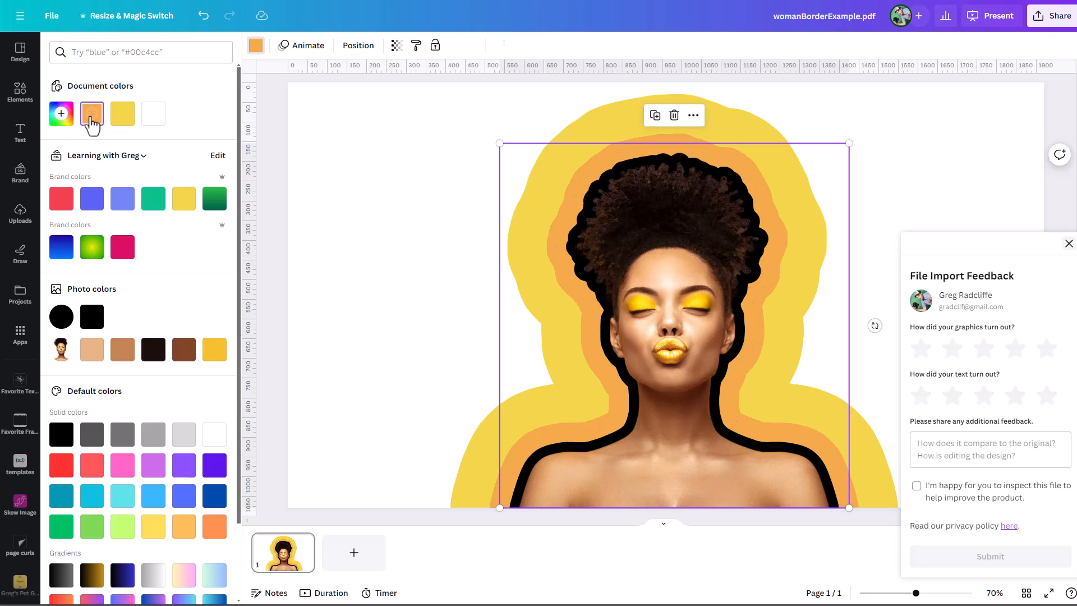
pyautogui.click(61, 114)
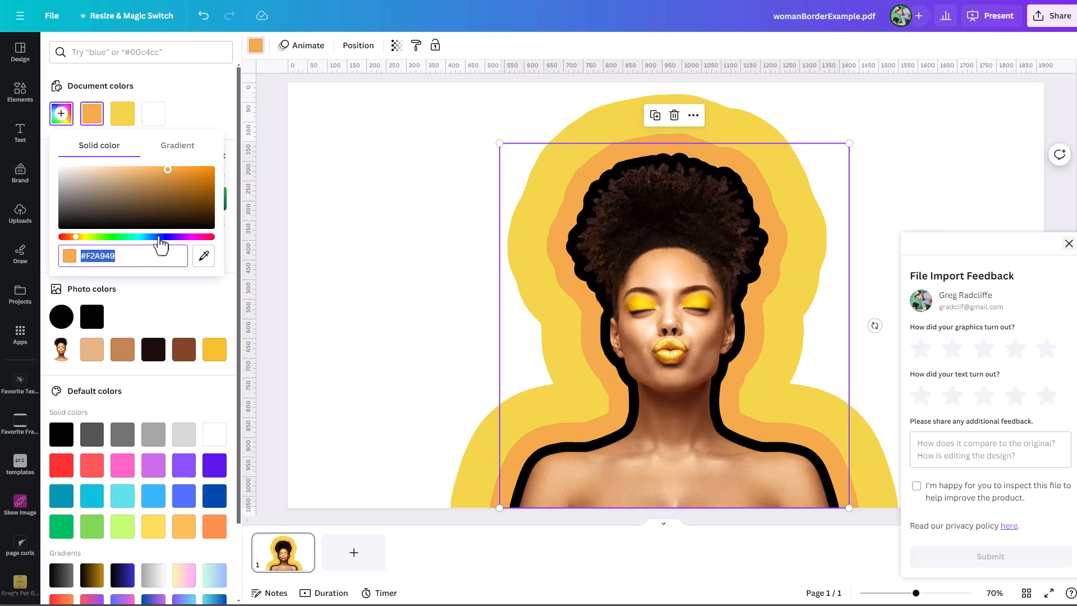
pyautogui.moveTo(75, 237); pyautogui.dragTo(67, 237)
# Recolor the innermost silhouette border starting from #F27C49, shift its hue to red-orange #F26249, and deselect it.
pyautogui.click(348, 53)
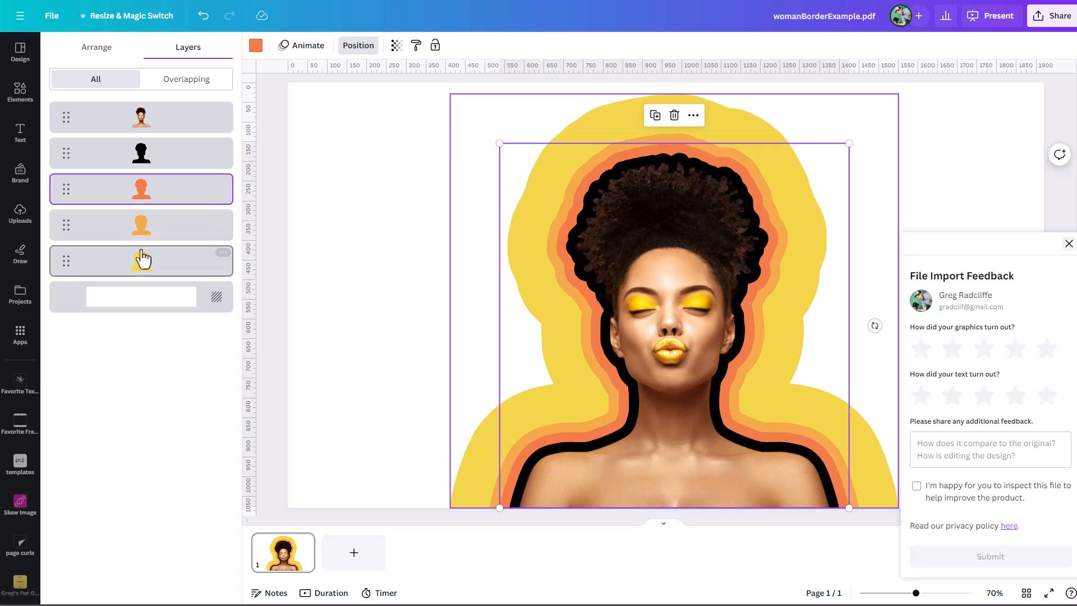
pyautogui.click(142, 159)
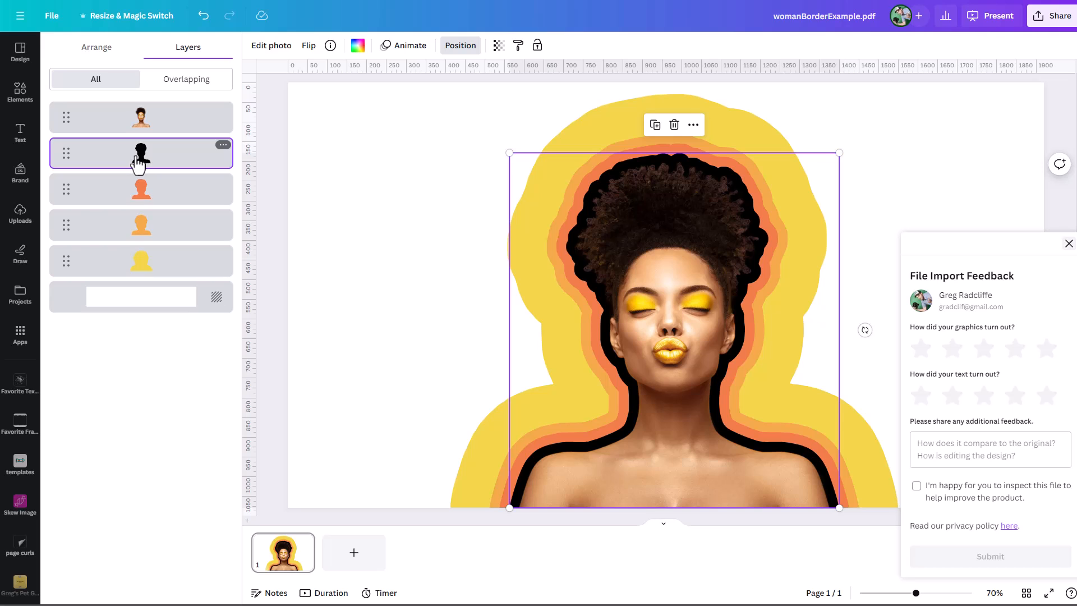
pyautogui.click(357, 46)
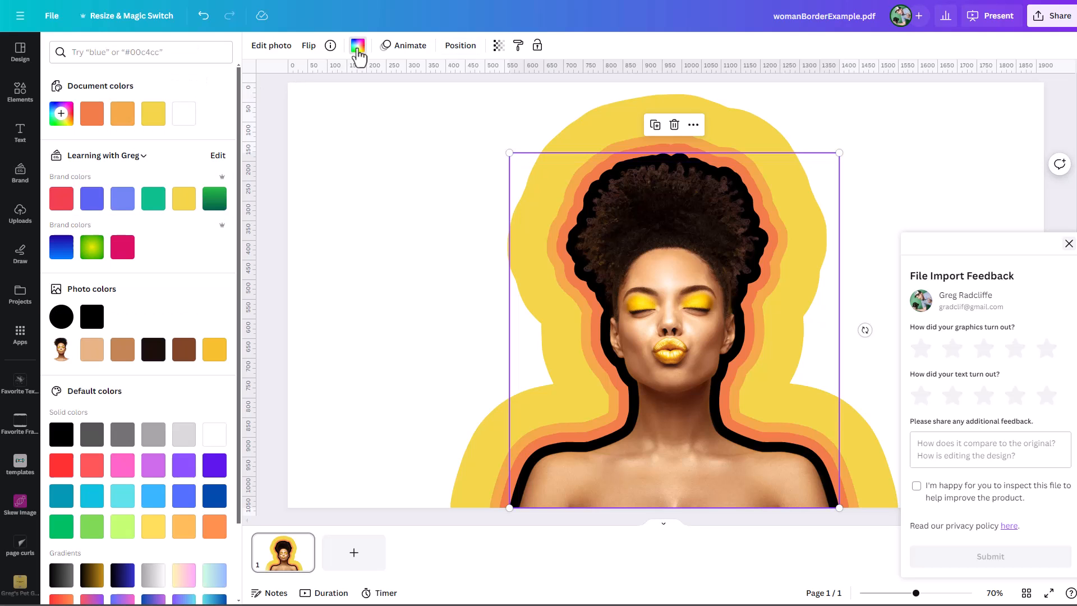
pyautogui.click(91, 118)
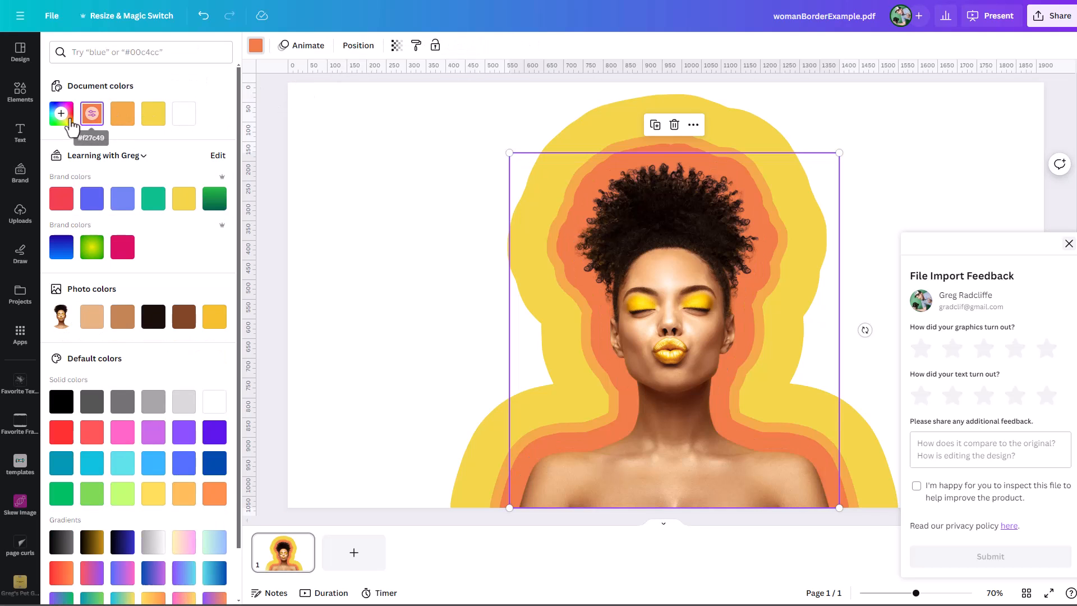
pyautogui.click(63, 120)
pyautogui.click(70, 238)
pyautogui.moveTo(70, 238); pyautogui.dragTo(66, 237)
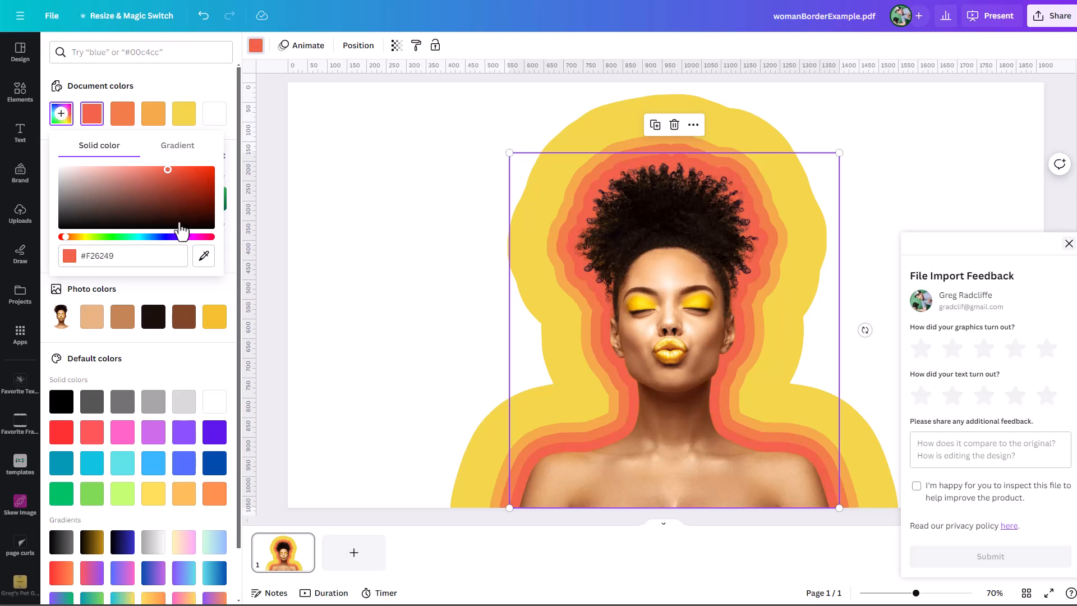
pyautogui.click(329, 212)
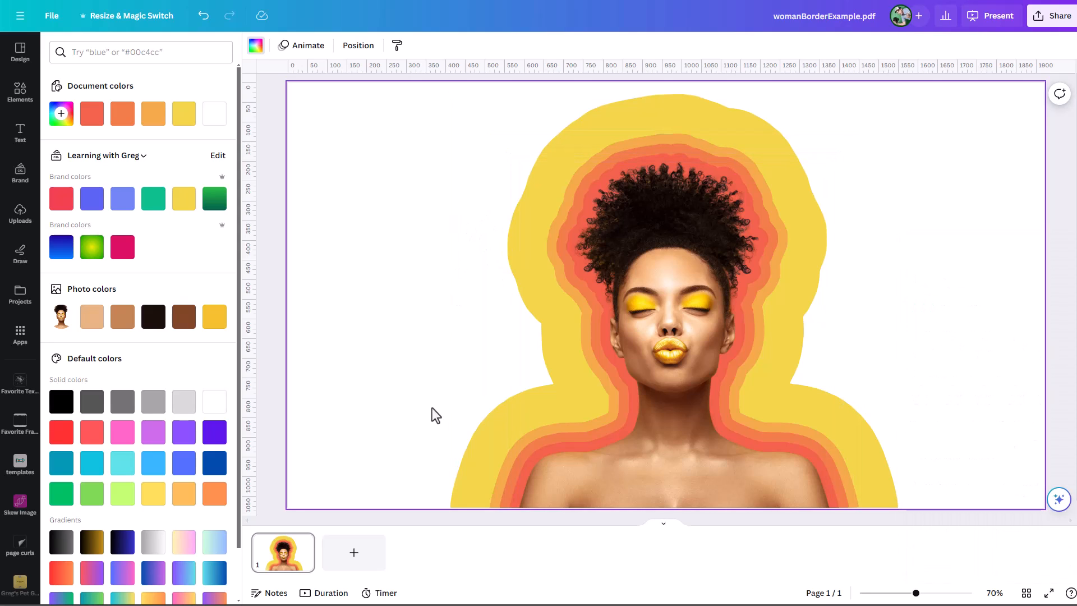
# Search the elements for "abstract" photos and fill the outermost border with the multicolored spiral checker photo.
pyautogui.click(20, 91)
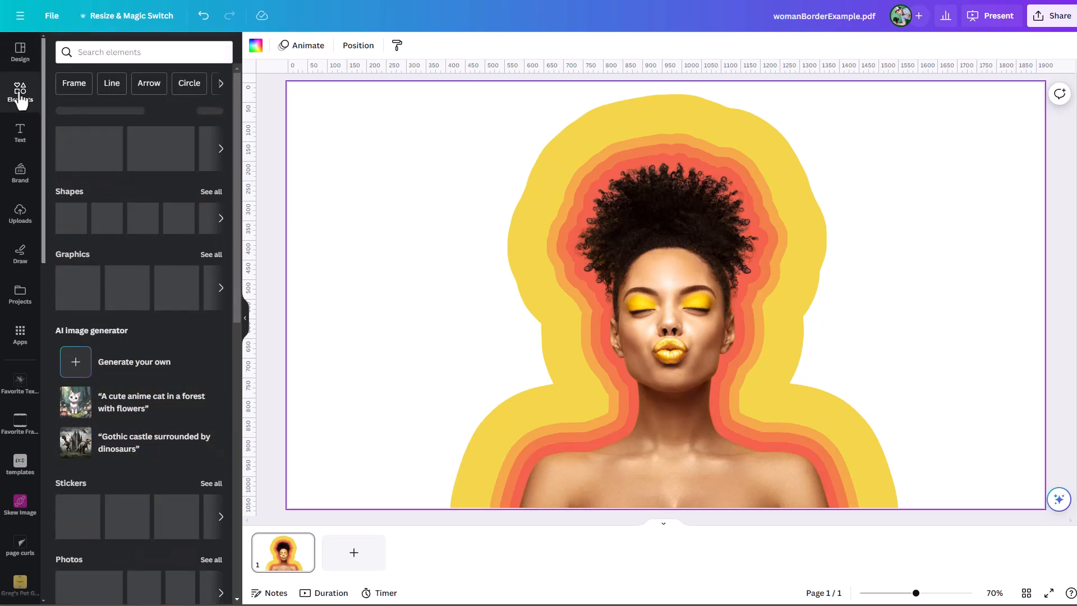
pyautogui.click(116, 52)
pyautogui.write('a')
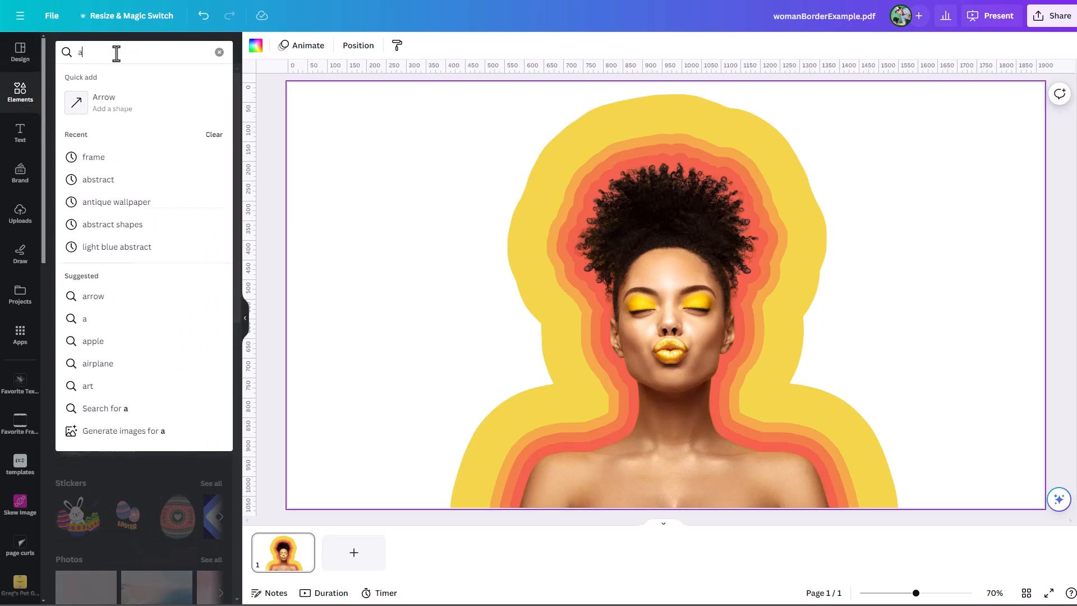
pyautogui.write('bstract')
pyautogui.press('Return')
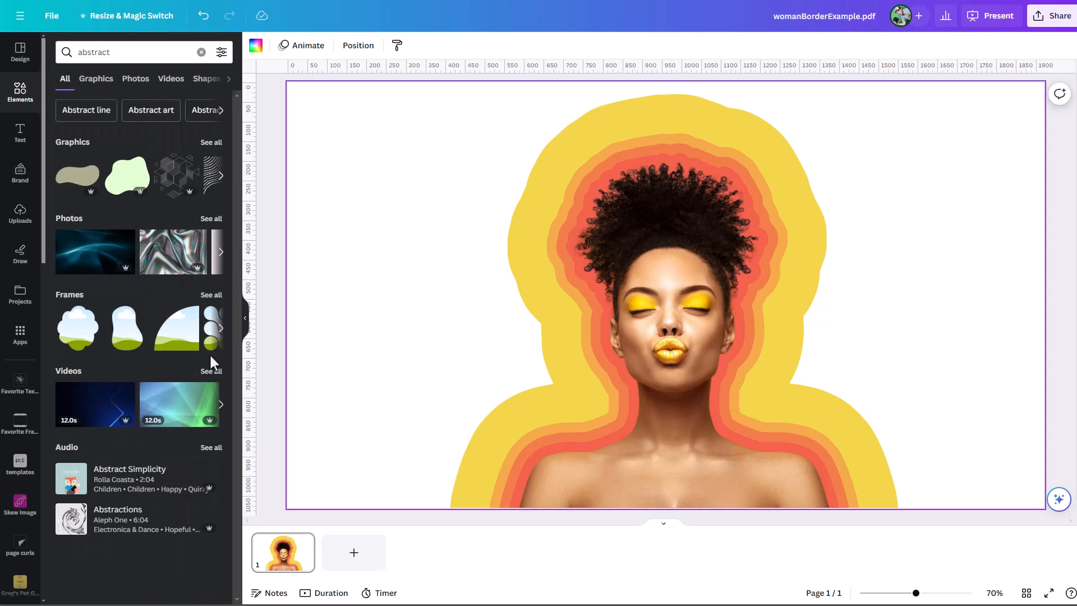
pyautogui.click(220, 220)
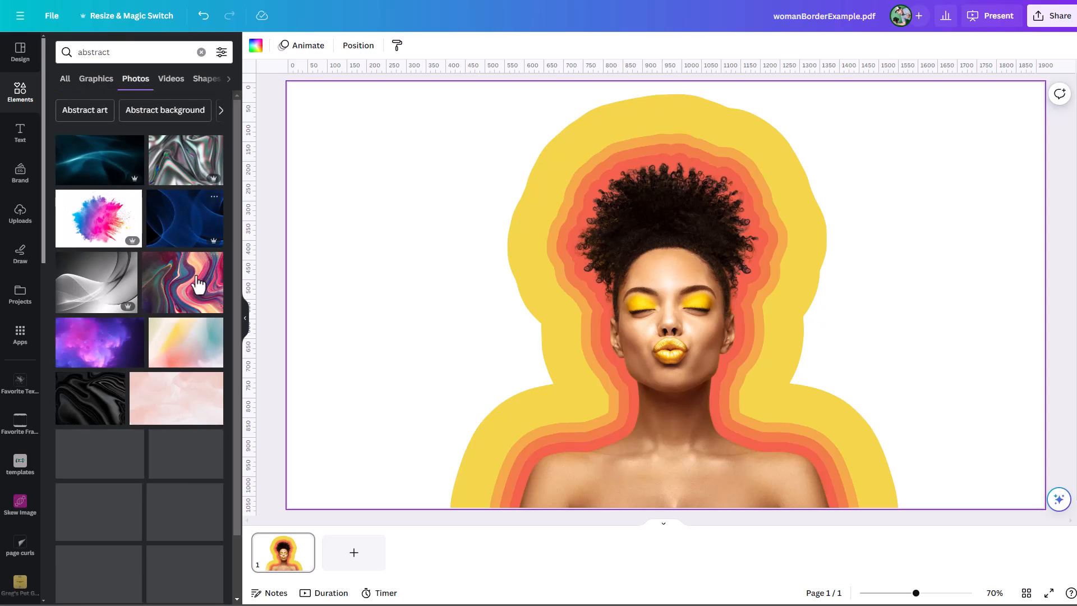
pyautogui.moveTo(175, 509); pyautogui.dragTo(641, 117)
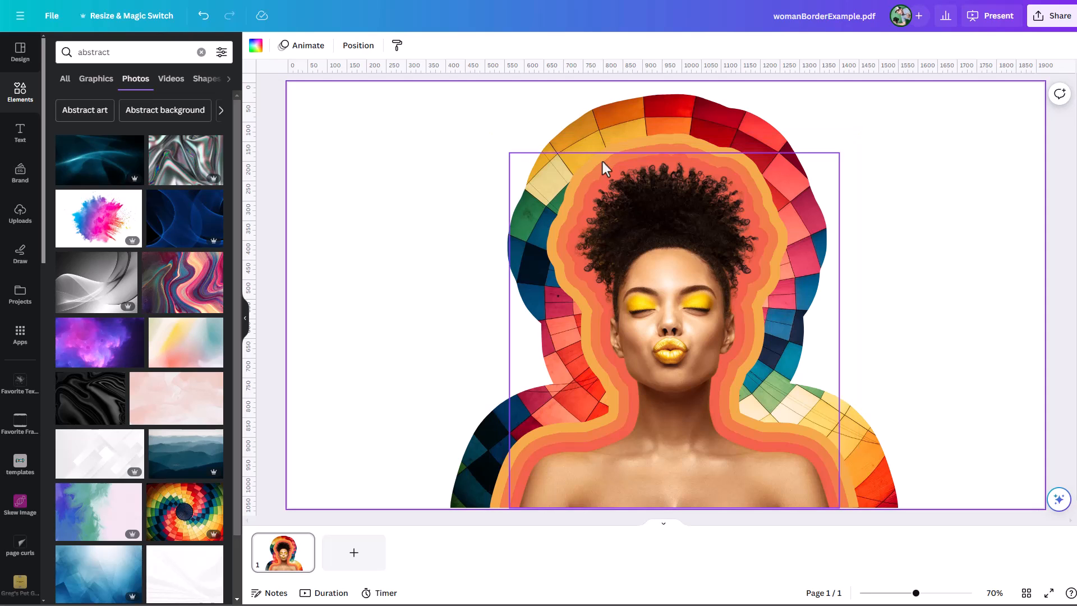
pyautogui.click(362, 48)
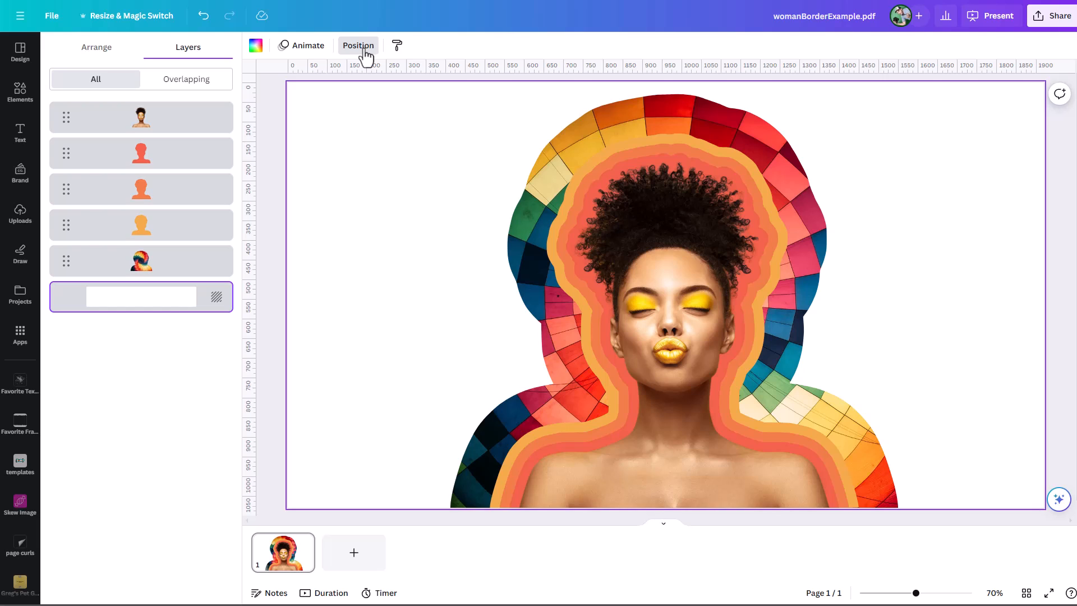
pyautogui.moveTo(186, 229)
pyautogui.mouseDown()
pyautogui.moveTo(171, 102)
pyautogui.moveTo(173, 224)
pyautogui.mouseUp()
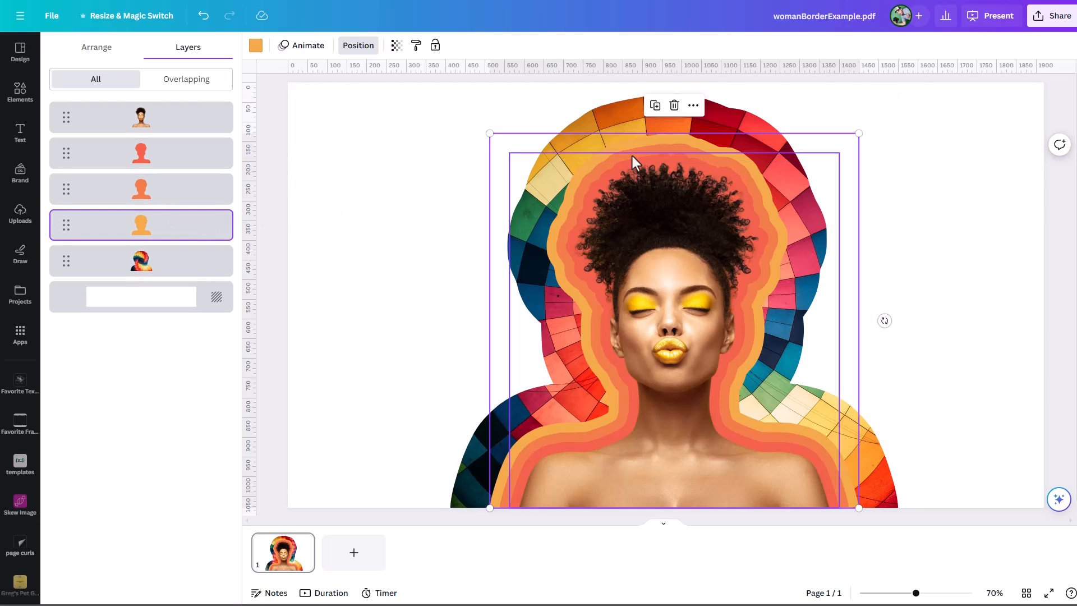
pyautogui.click(970, 193)
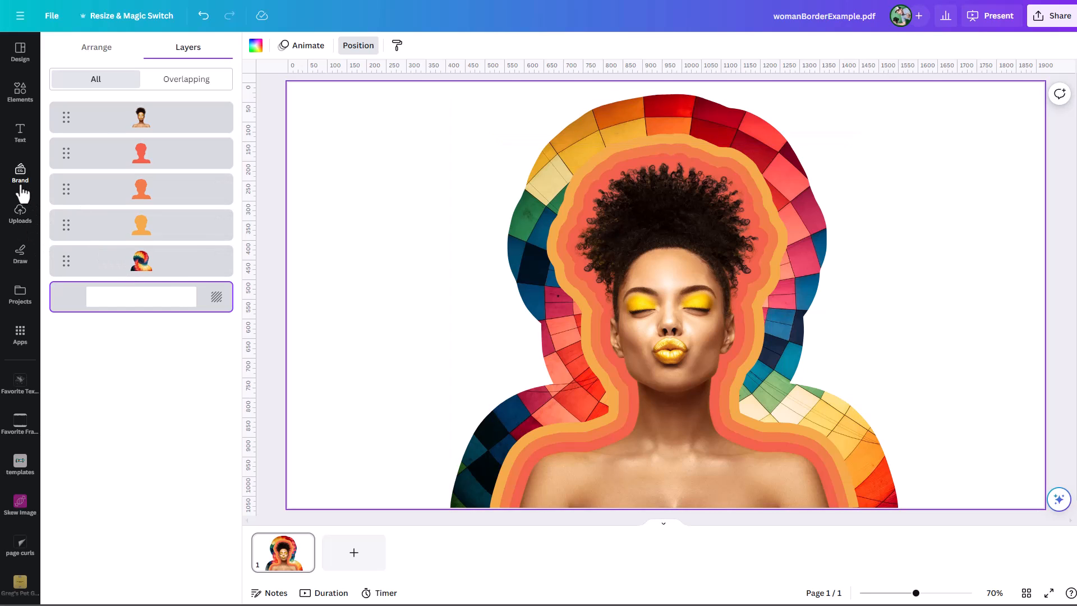
# Search the elements for "abstract shapes".
pyautogui.click(22, 105)
pyautogui.click(113, 52)
pyautogui.write('abstact')
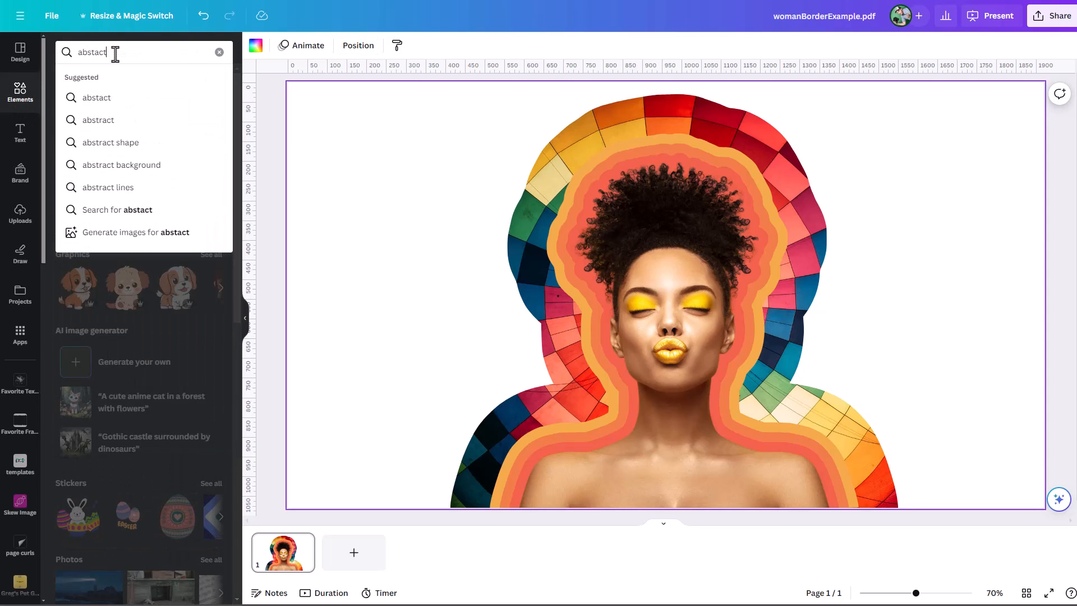
pyautogui.write(' shapes')
pyautogui.press('Return')
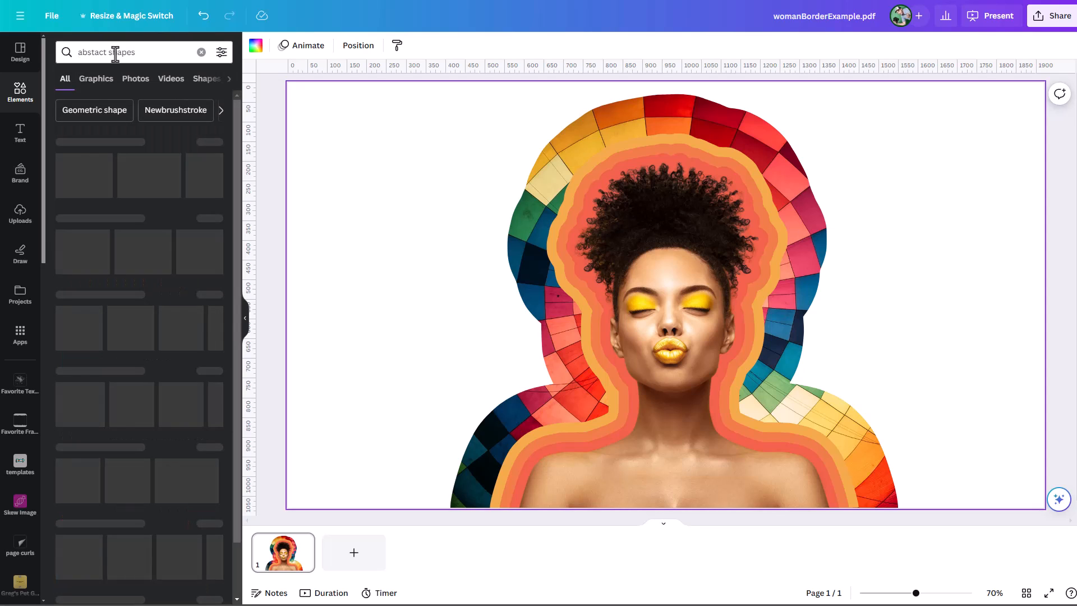
pyautogui.click(95, 53)
pyautogui.write('r')
pyautogui.press('Return')
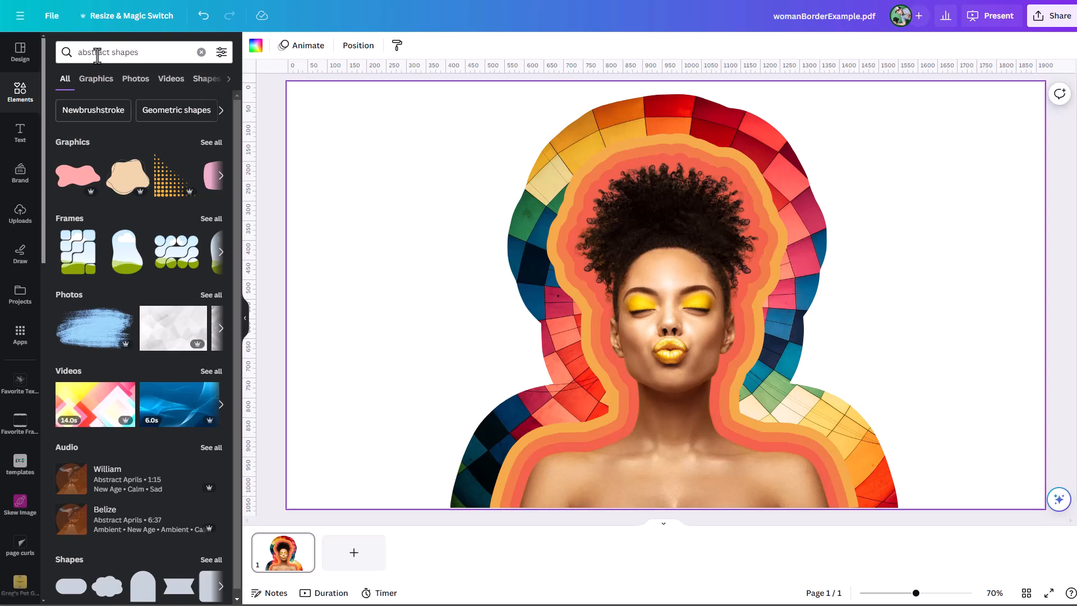
# List all matching videos, fill the outermost border with the blue wave video, and replace it with another abstract shapes video.
pyautogui.click(208, 369)
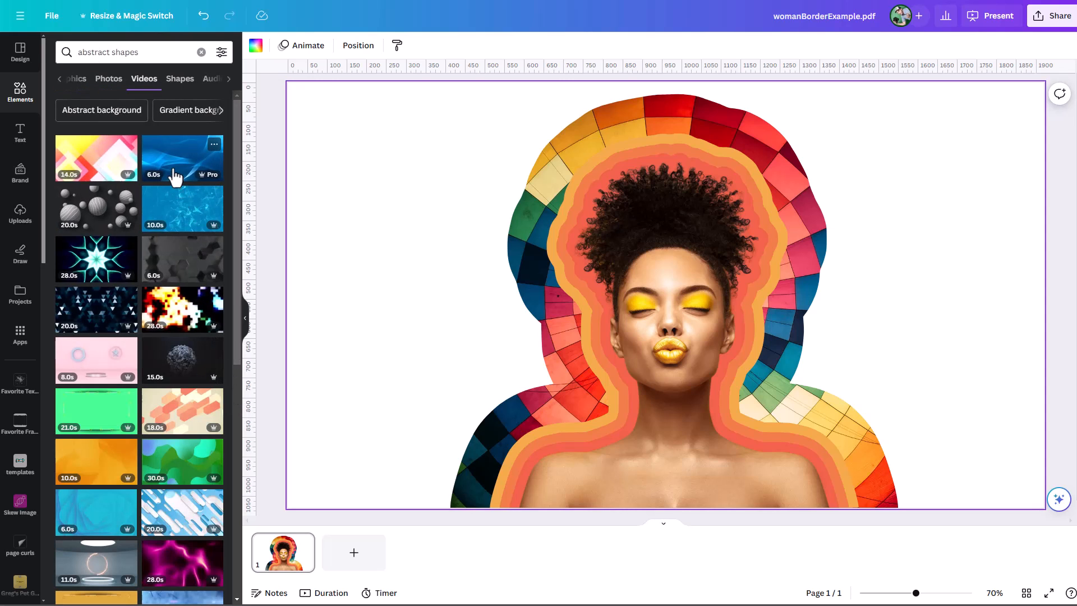
pyautogui.moveTo(170, 177); pyautogui.dragTo(651, 112)
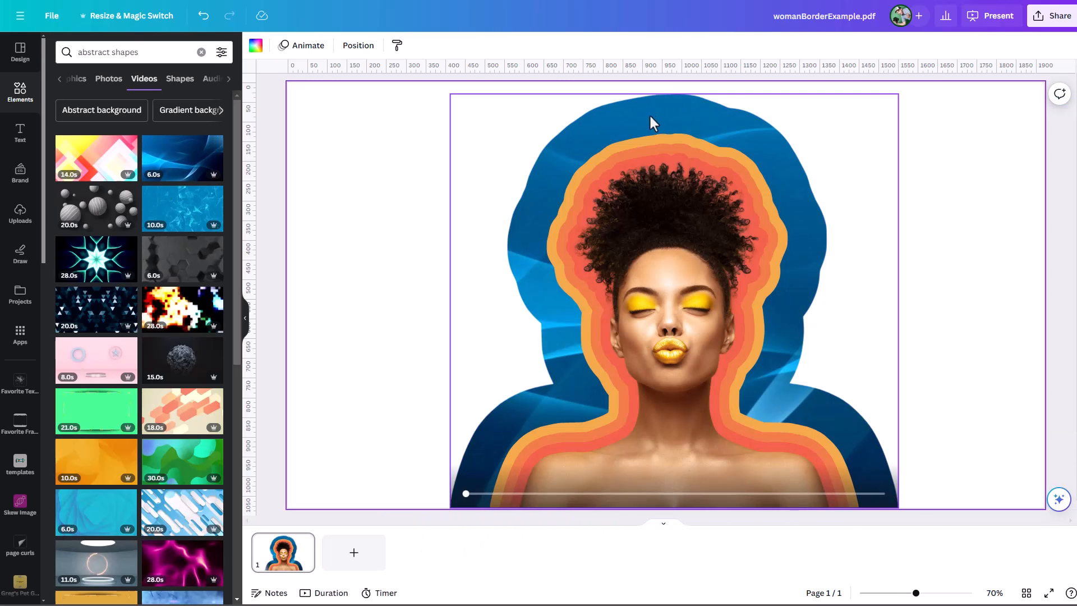
pyautogui.moveTo(171, 403); pyautogui.dragTo(671, 120)
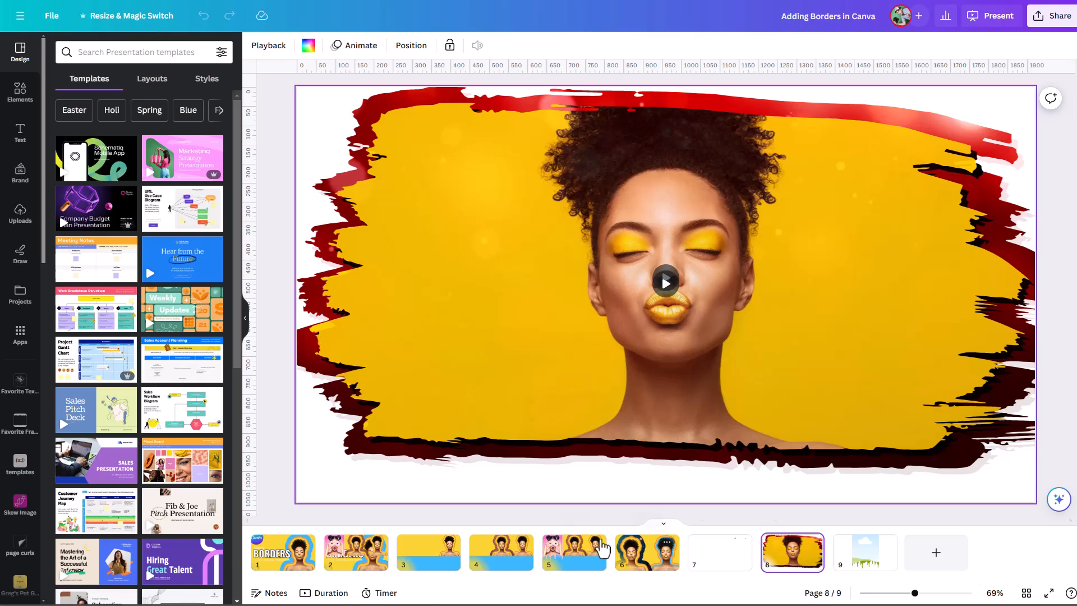
# Play the brush-stroke portrait page from its start in the duration timeline and pause the playback.
pyautogui.click(336, 597)
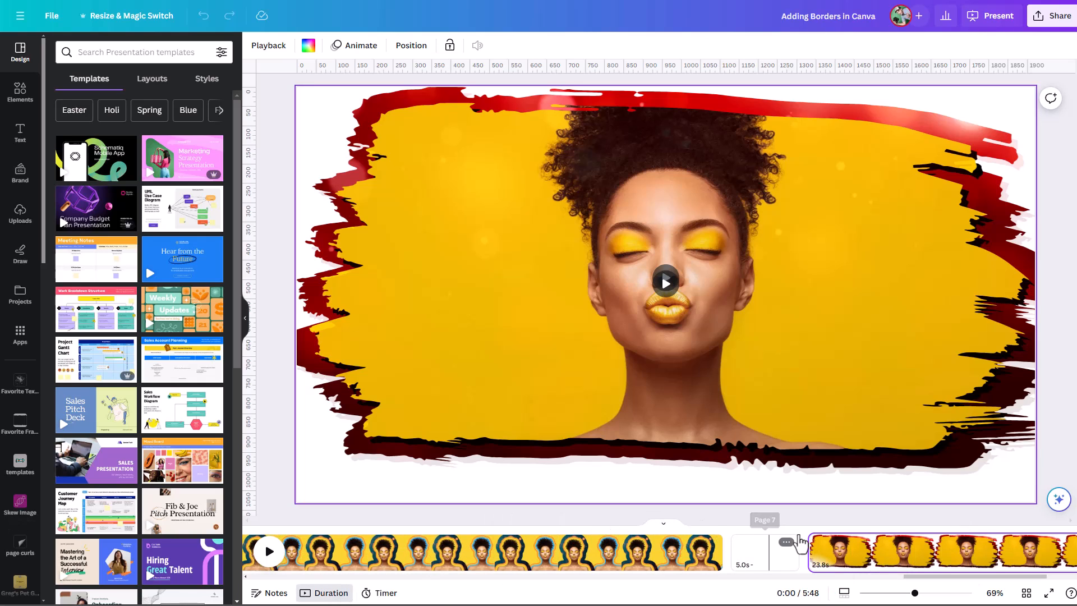
pyautogui.click(831, 517)
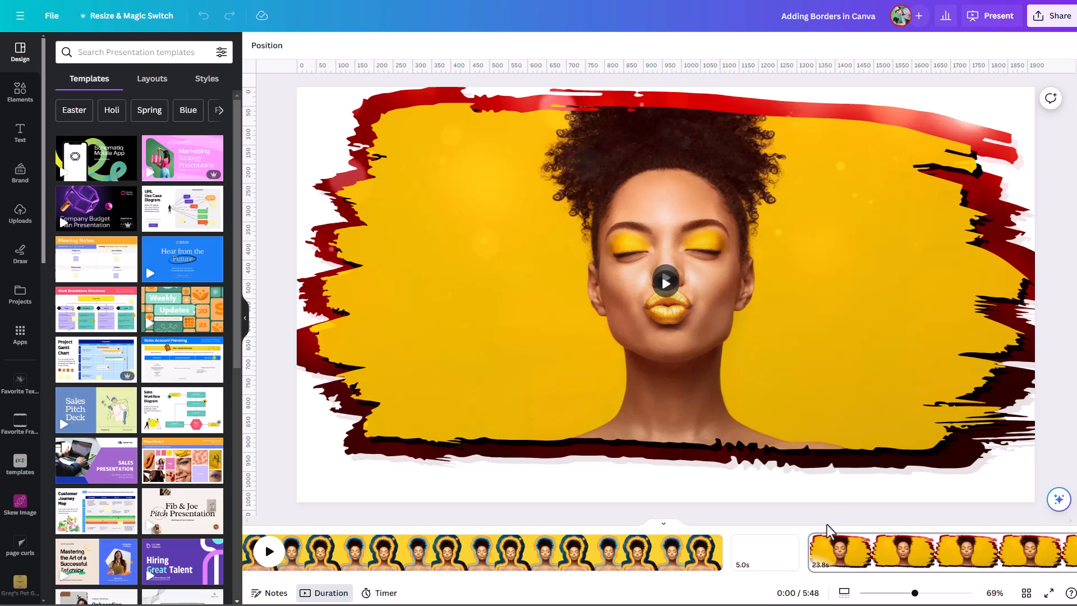
pyautogui.click(823, 531)
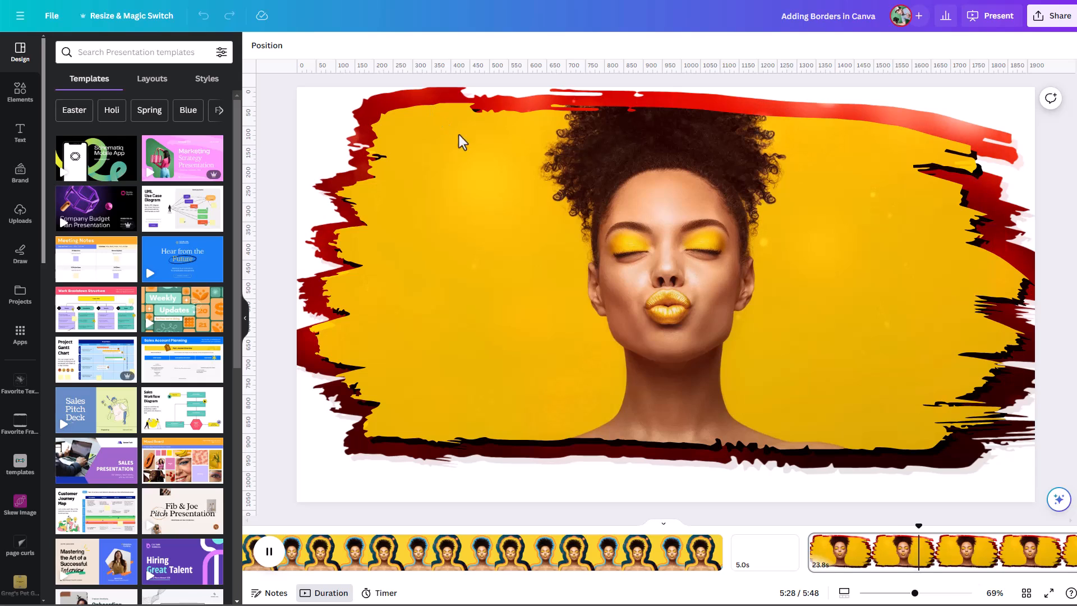
pyautogui.press('space')
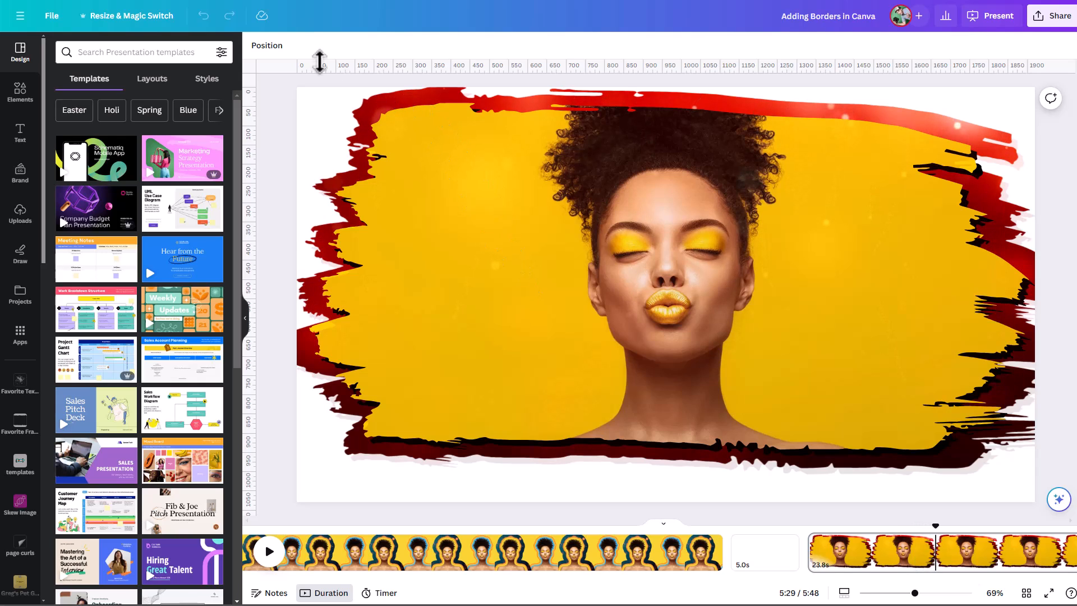
# List the page's layers and examine the lowest red video layer and the transparency setting of the topmost red video layer.
pyautogui.click(268, 45)
pyautogui.click(149, 238)
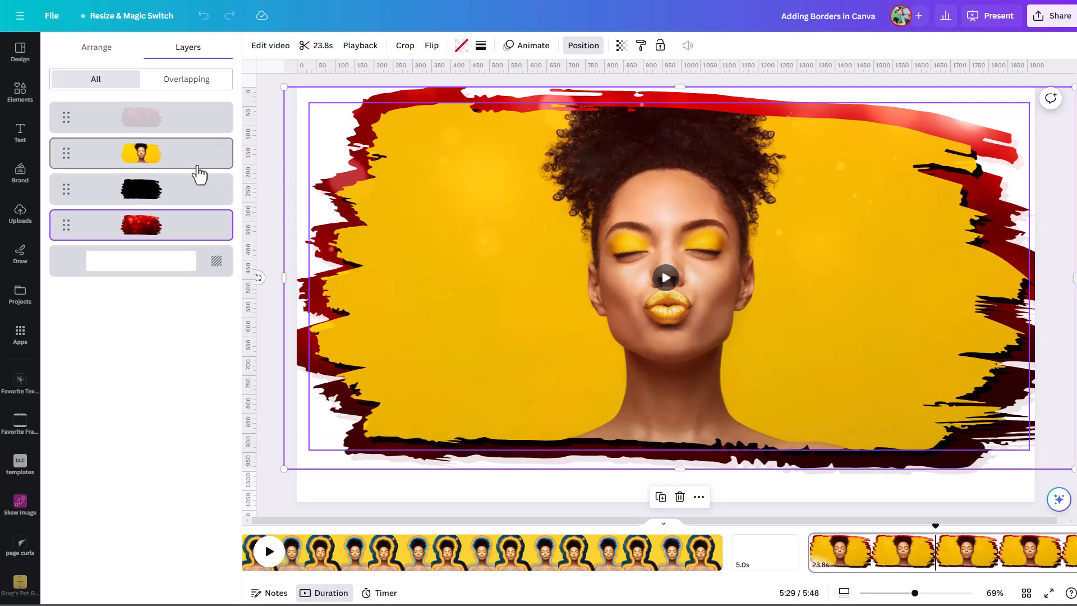
pyautogui.click(149, 121)
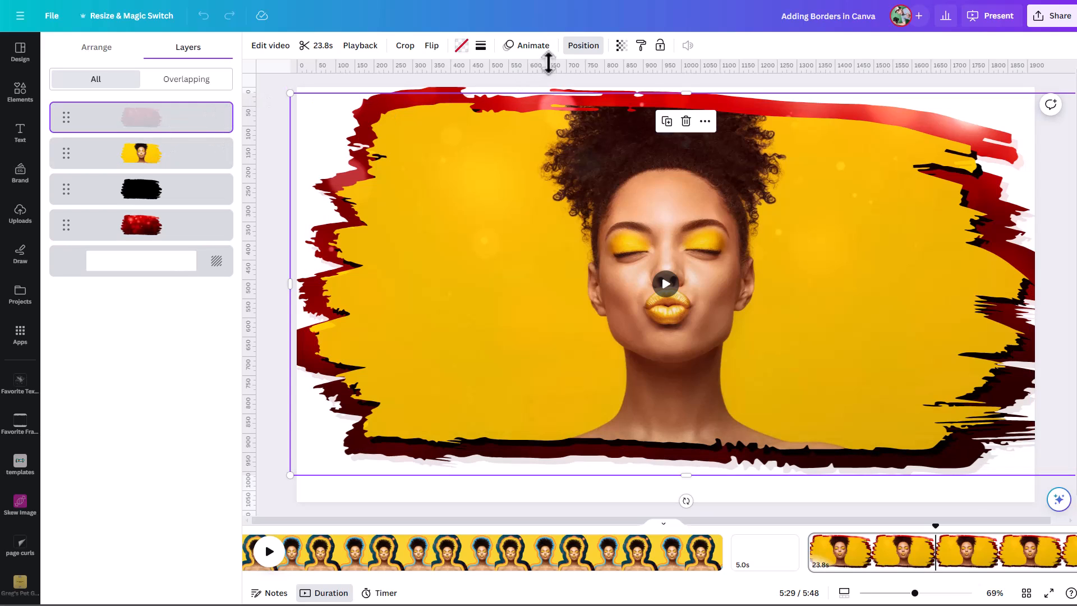
pyautogui.click(627, 51)
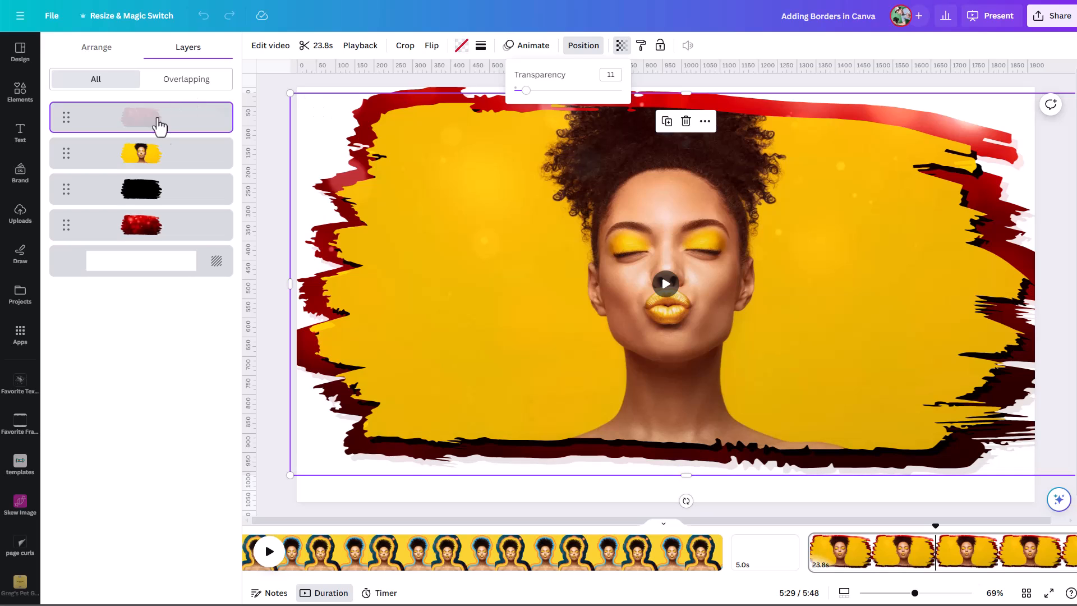
pyautogui.click(159, 120)
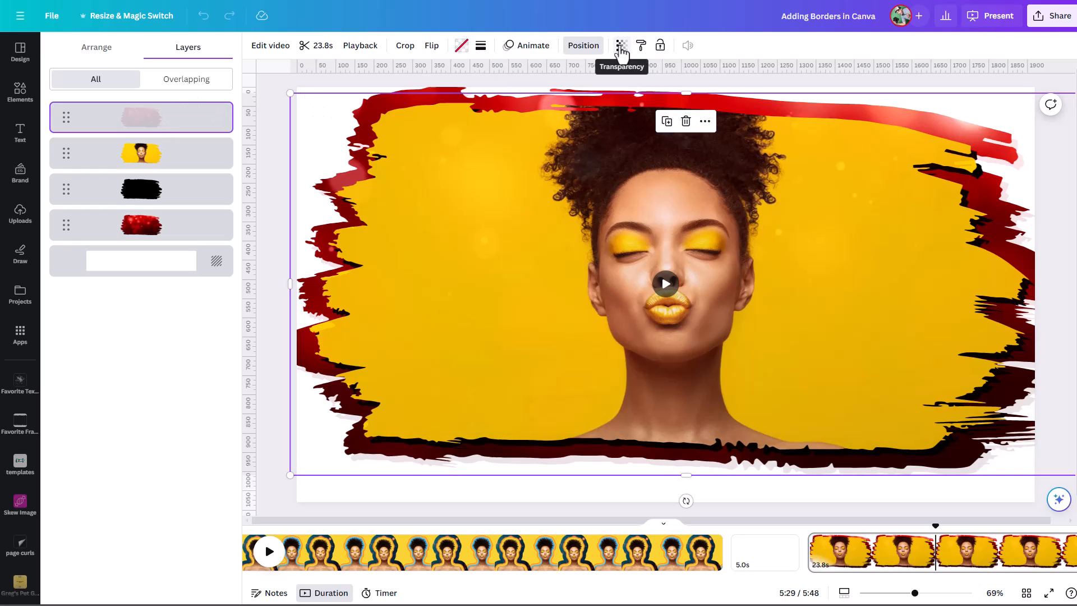
# Raise the topmost red video layer's transparency value to 100, lower it again to a faint overlay, and select the portrait layer.
pyautogui.click(621, 49)
pyautogui.moveTo(552, 90); pyautogui.dragTo(623, 91)
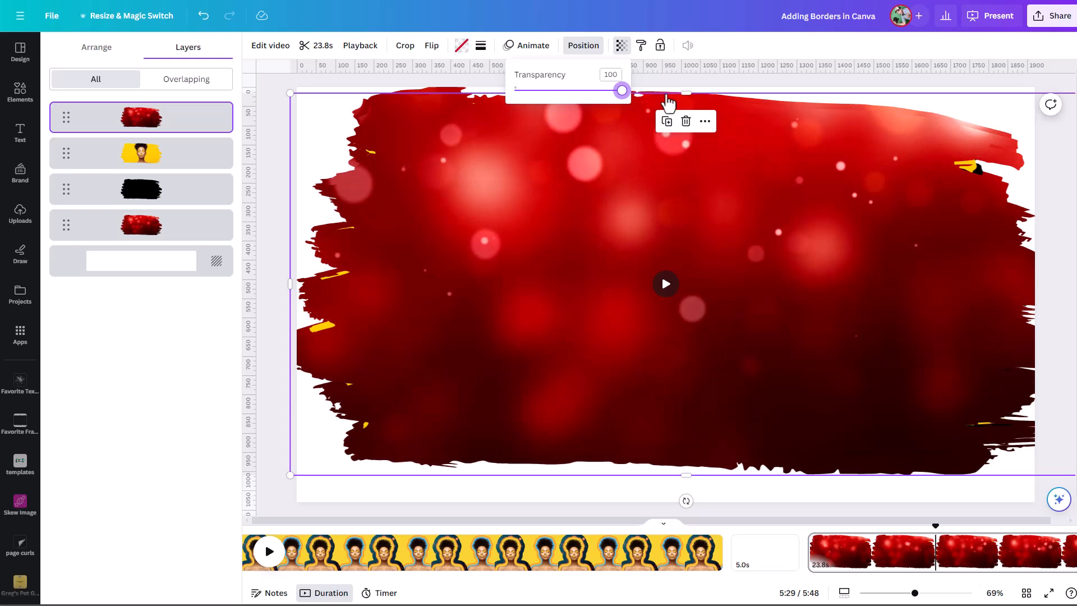
pyautogui.moveTo(622, 90); pyautogui.dragTo(550, 91)
pyautogui.click(142, 153)
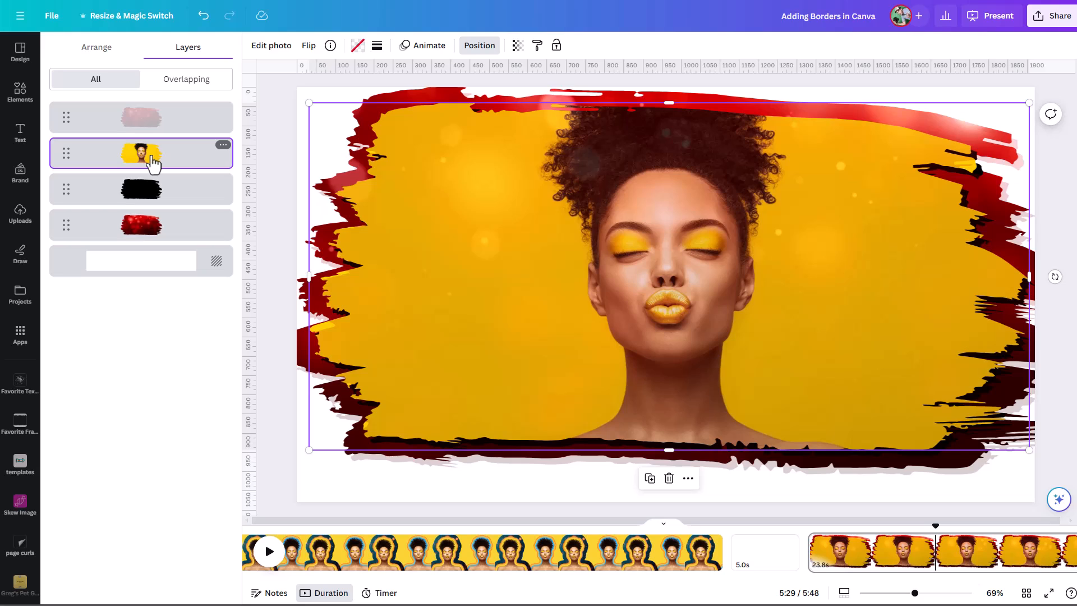